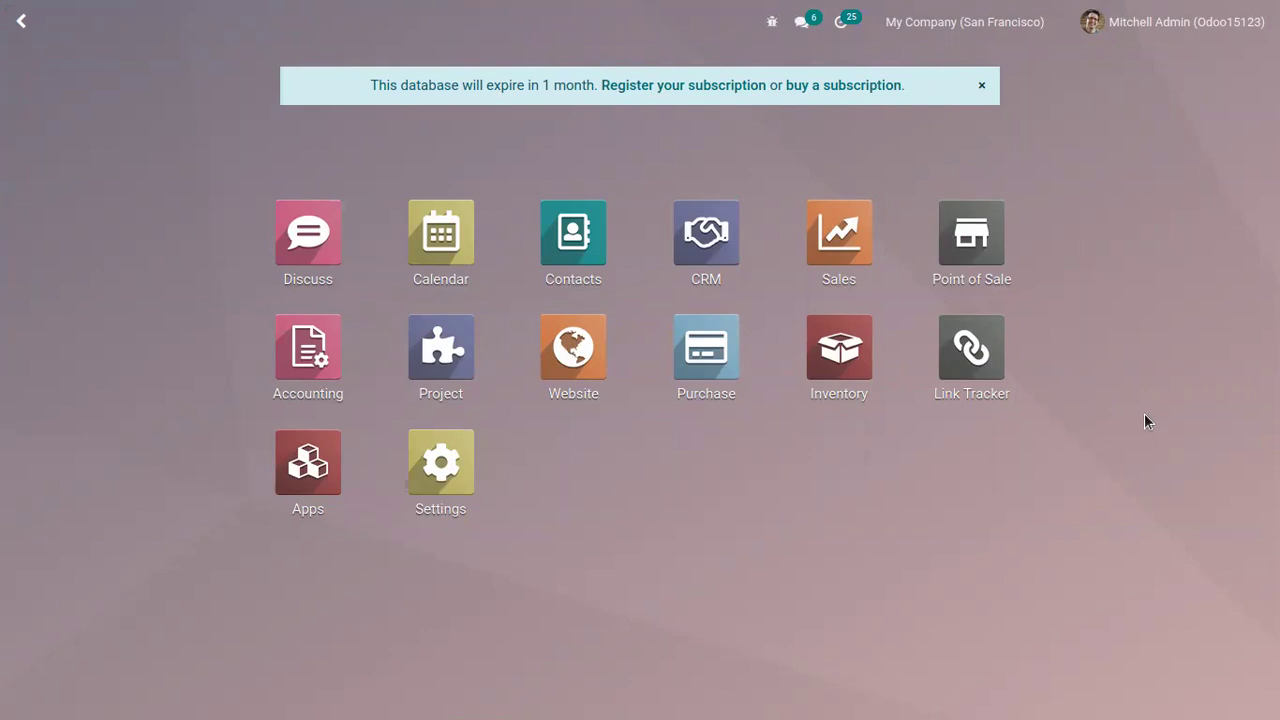
# Open the Loyalty Program record among the Point of Sale loyalty programs and put it into edit mode.
pyautogui.click(980, 228)
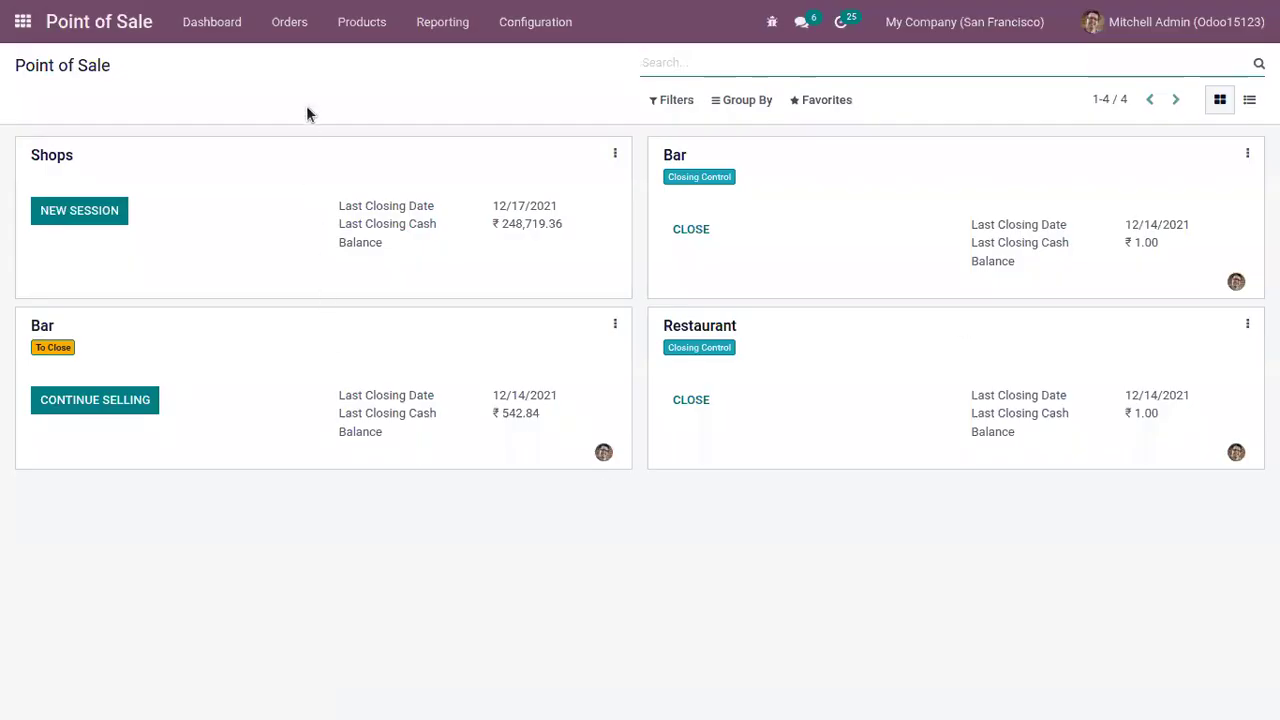
pyautogui.click(341, 24)
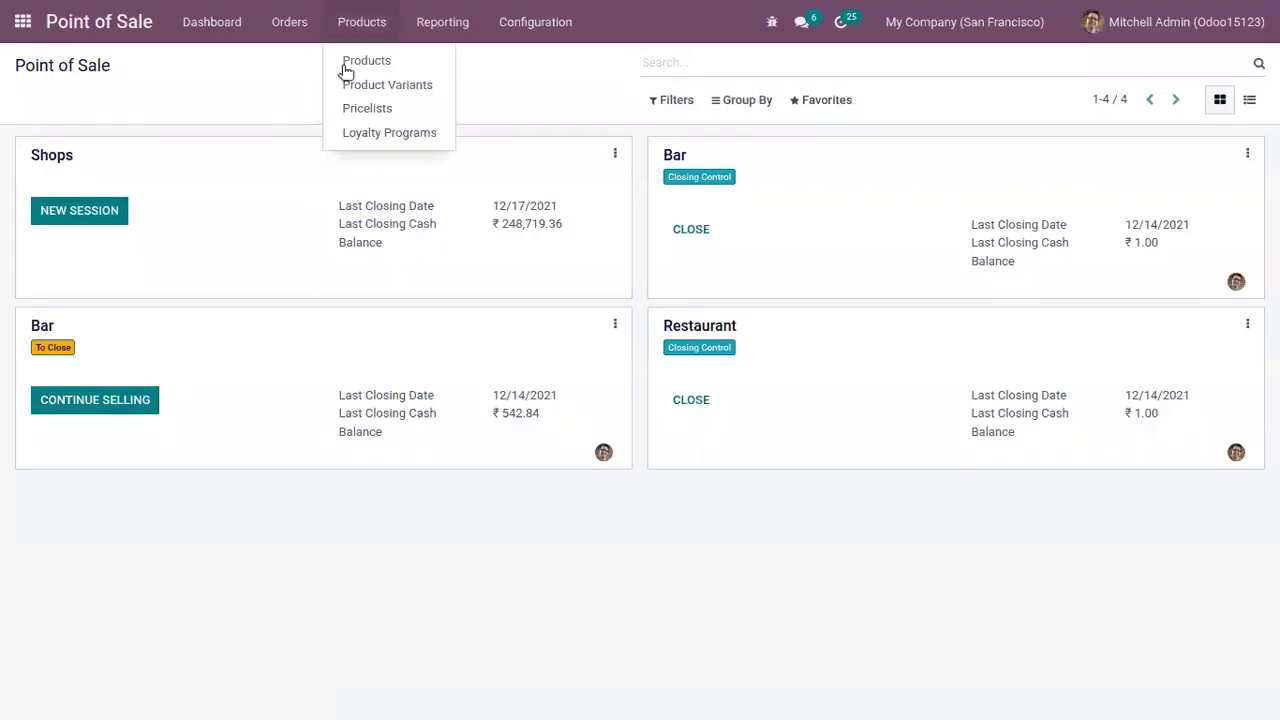
pyautogui.click(375, 133)
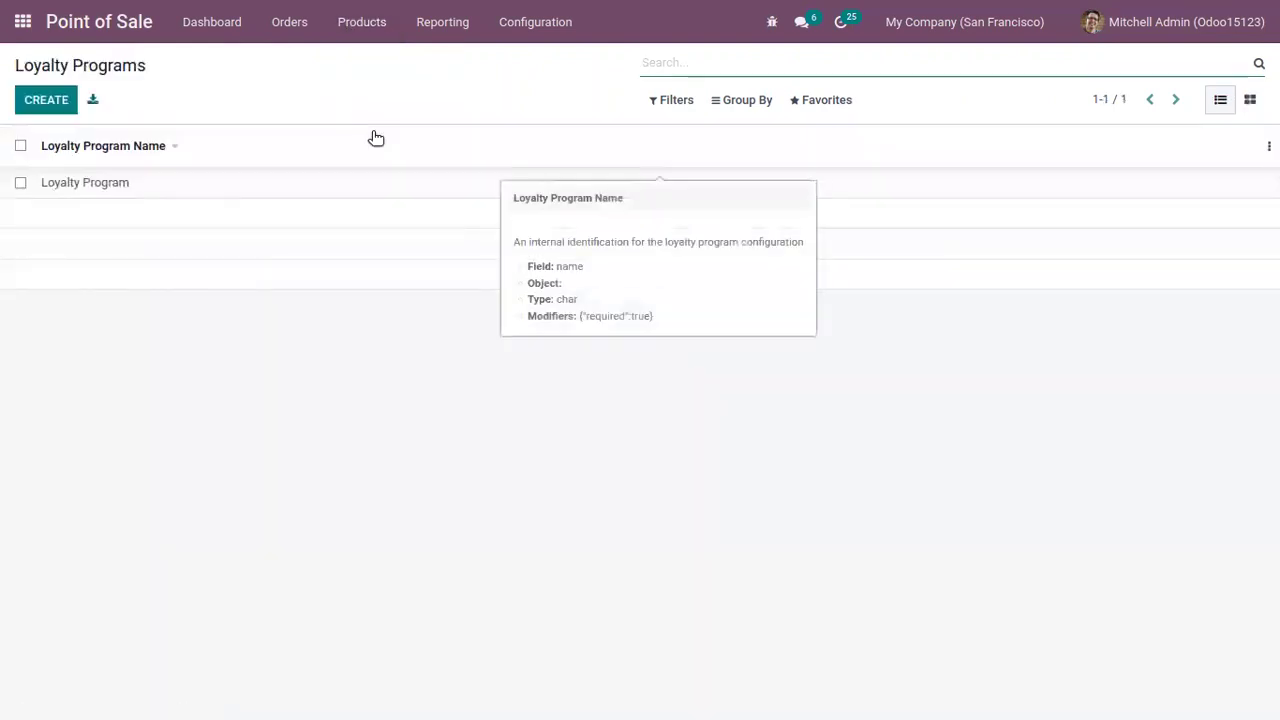
pyautogui.click(222, 191)
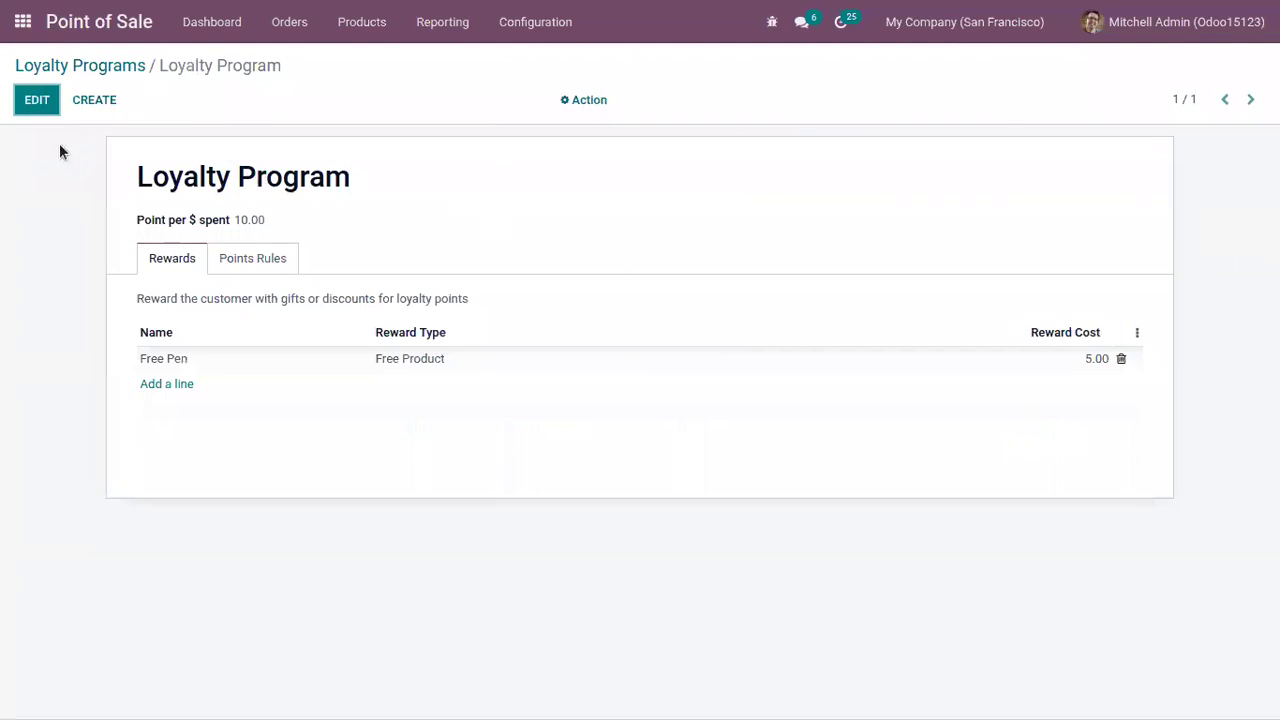
pyautogui.click(37, 100)
# Review the loyalty program's name, points per $ spent and reward lines.
pyautogui.moveTo(169, 226)
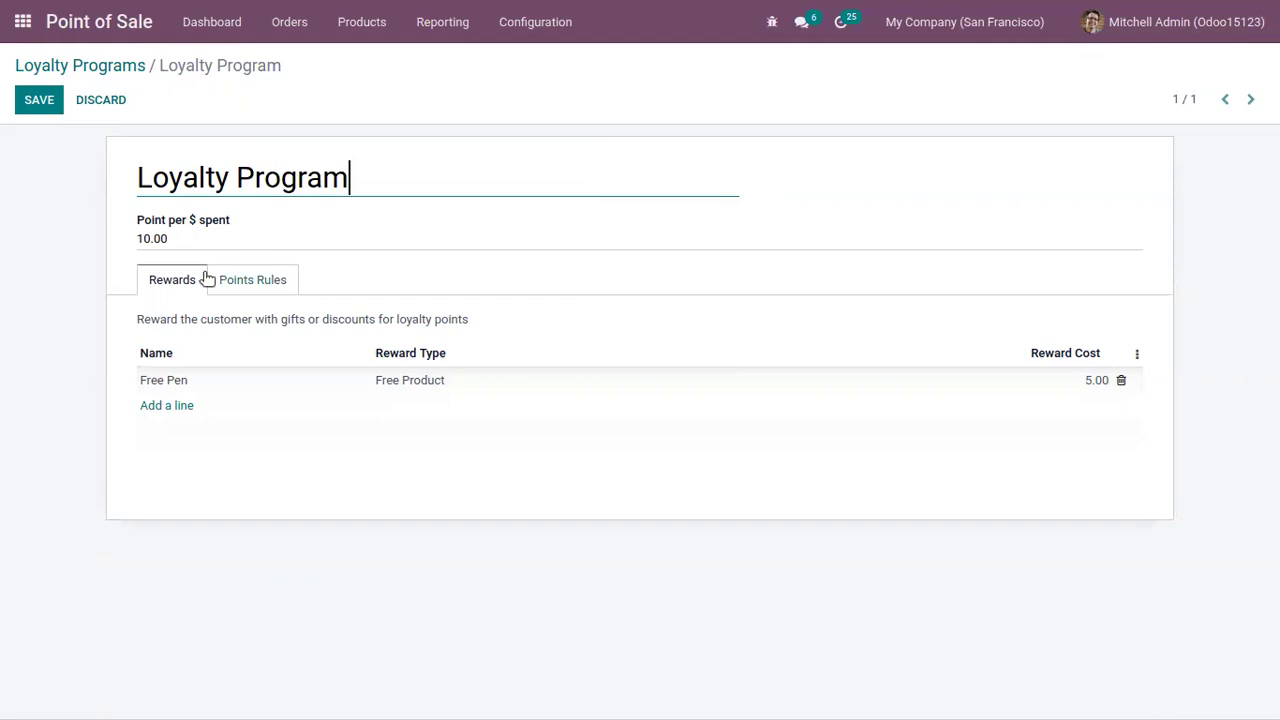
pyautogui.moveTo(186, 240); pyautogui.dragTo(123, 231)
pyautogui.click(119, 172)
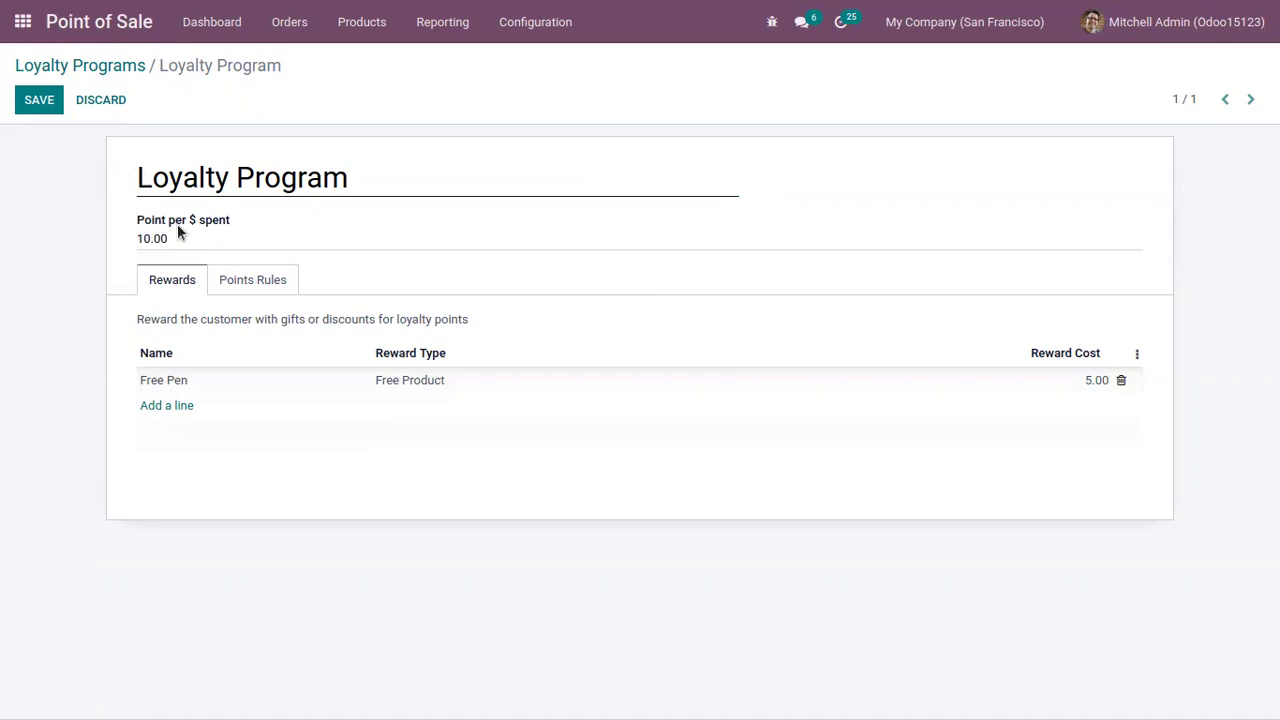
pyautogui.moveTo(180, 226)
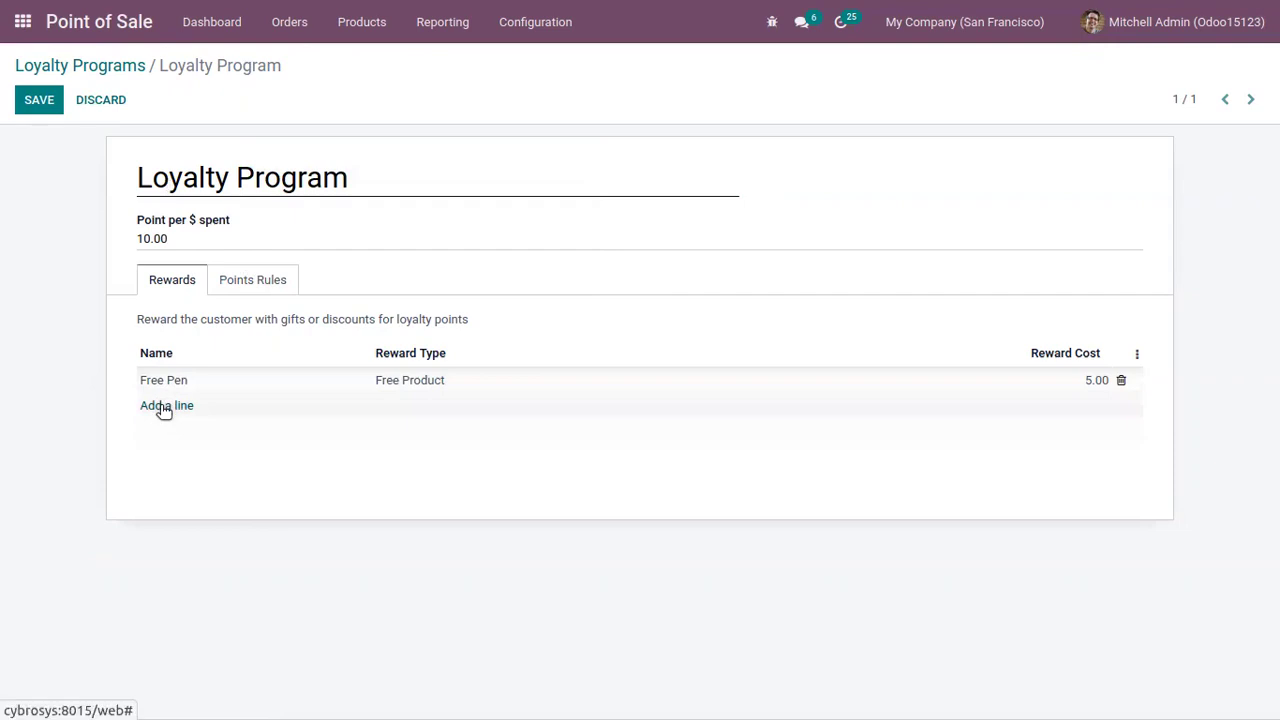
pyautogui.moveTo(160, 407)
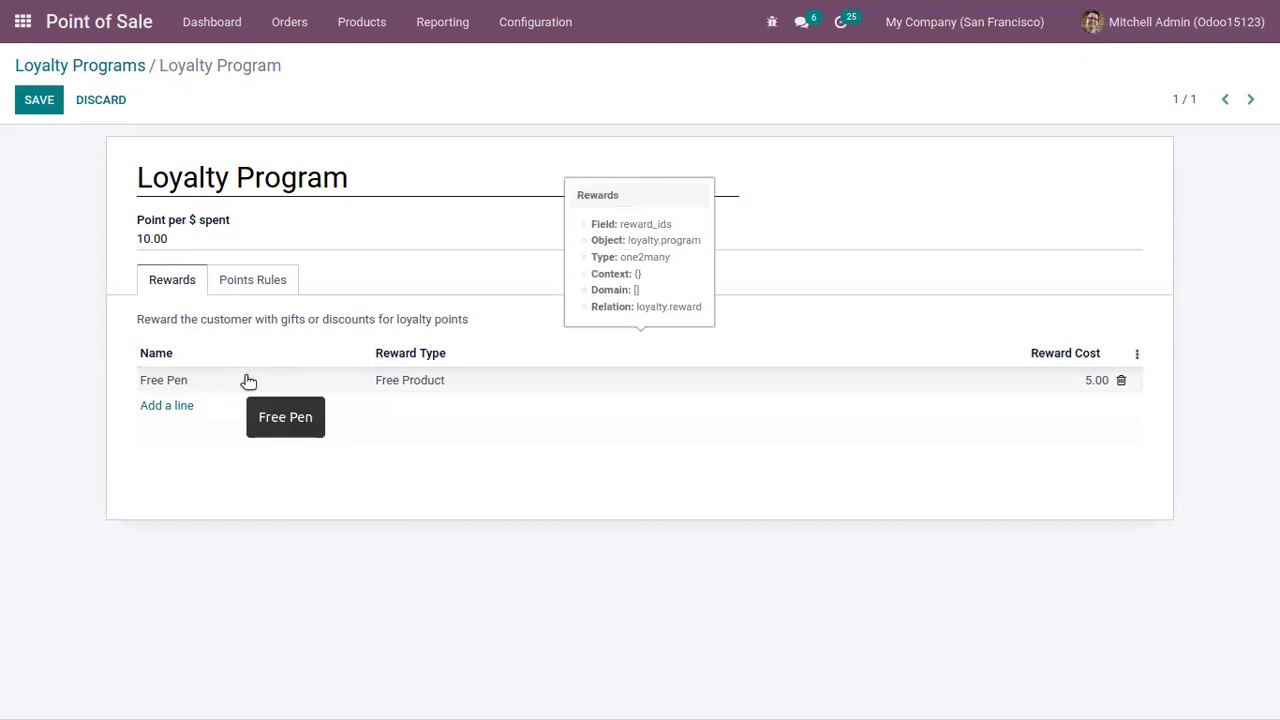
# Review the Free Pen reward's cost, minimum points and Discount options, and save it with Free Product selected.
pyautogui.click(438, 383)
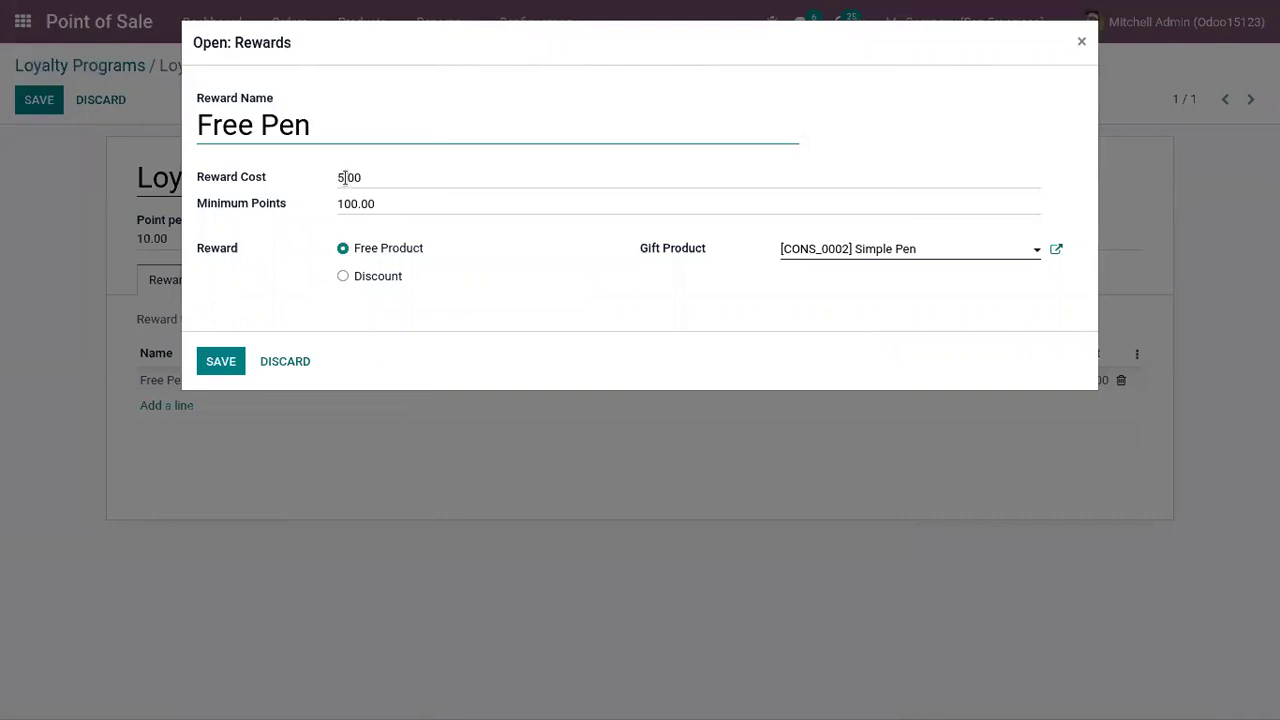
pyautogui.moveTo(369, 174); pyautogui.dragTo(313, 163)
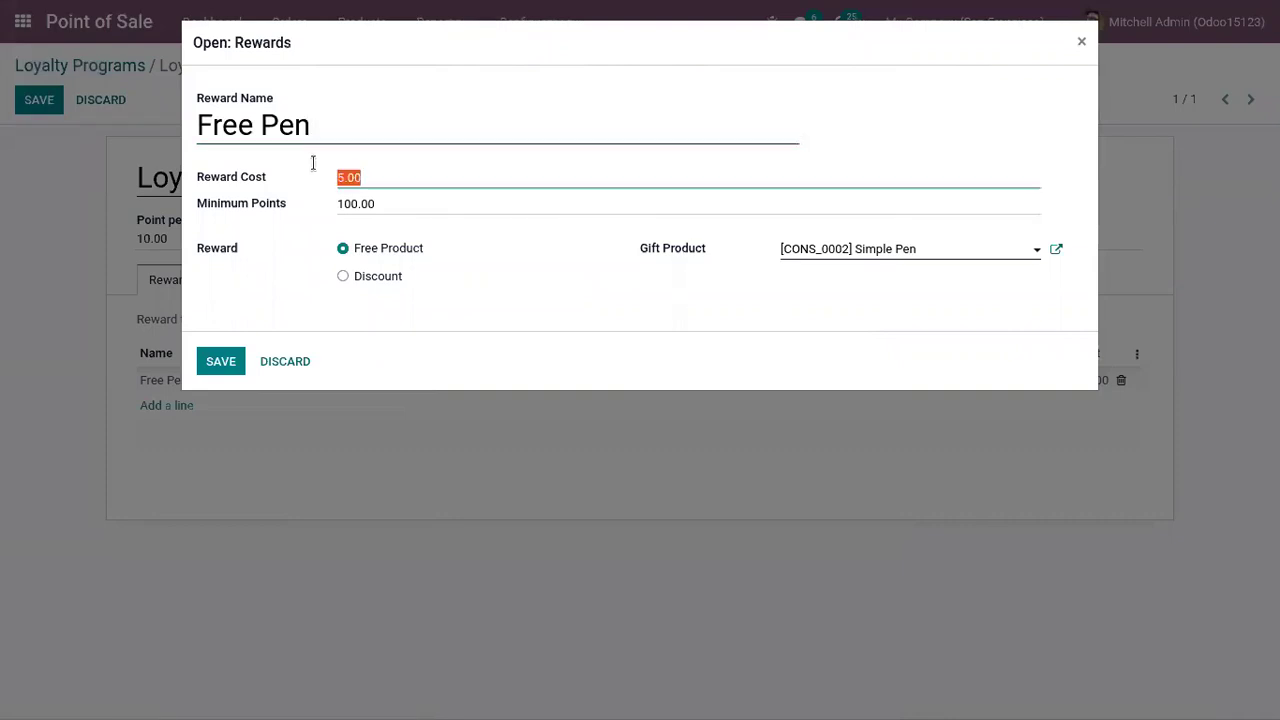
pyautogui.click(369, 175)
pyautogui.press('Tab')
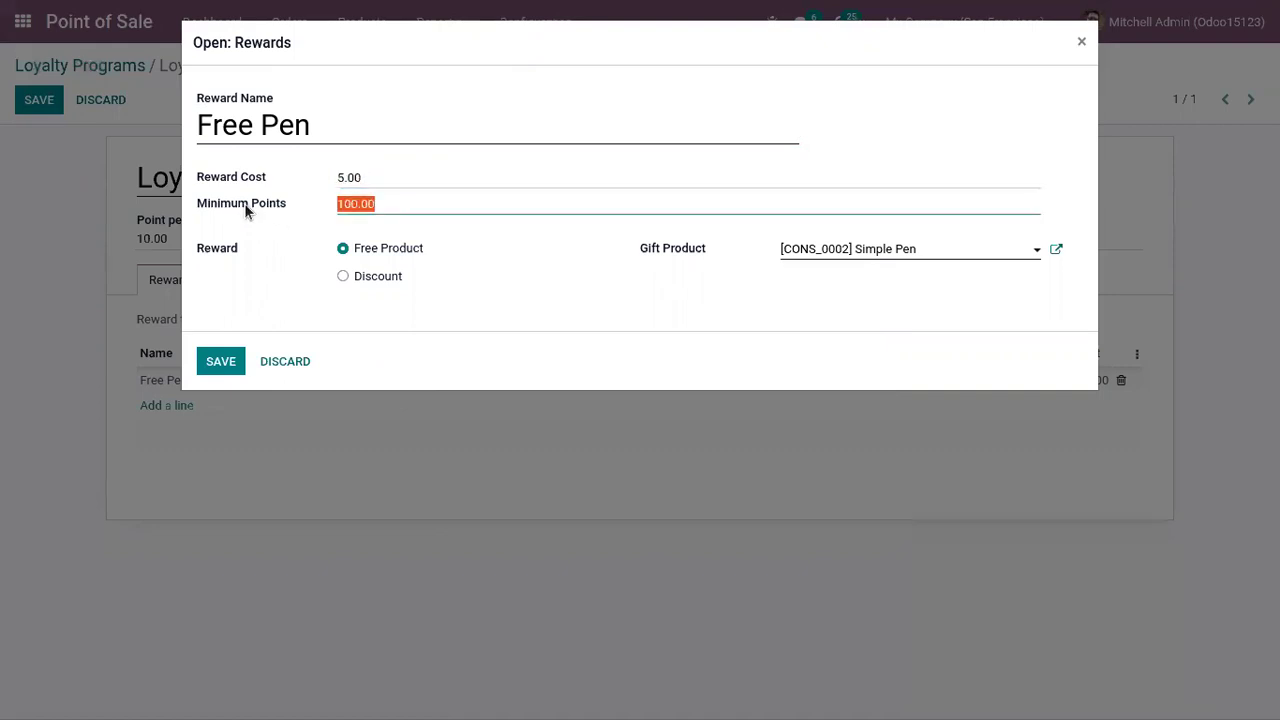
pyautogui.click(279, 227)
pyautogui.moveTo(242, 205)
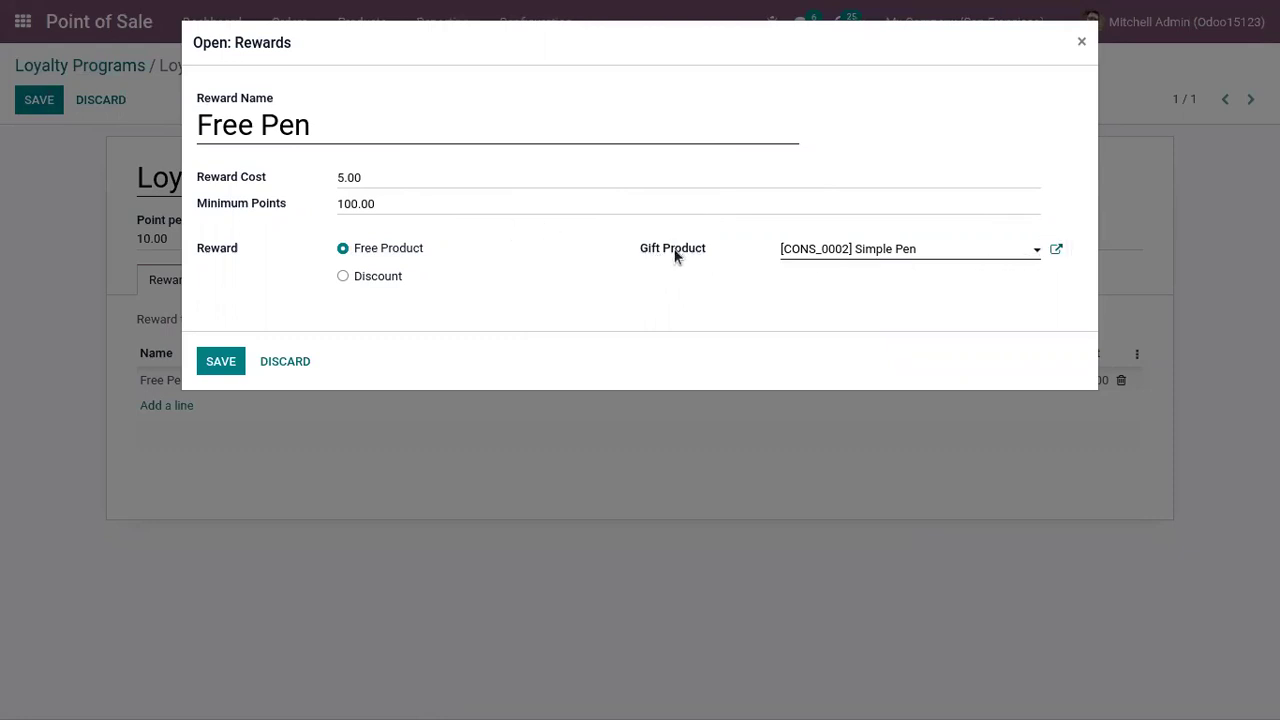
pyautogui.click(368, 276)
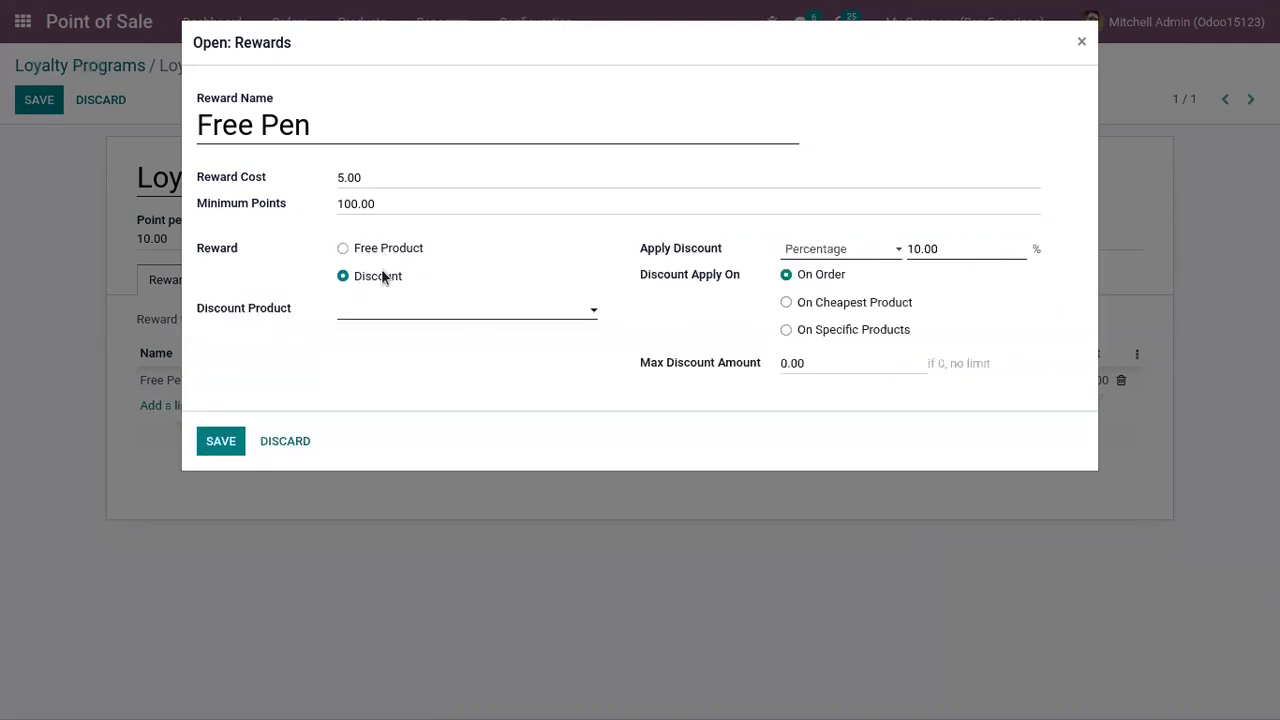
pyautogui.click(387, 251)
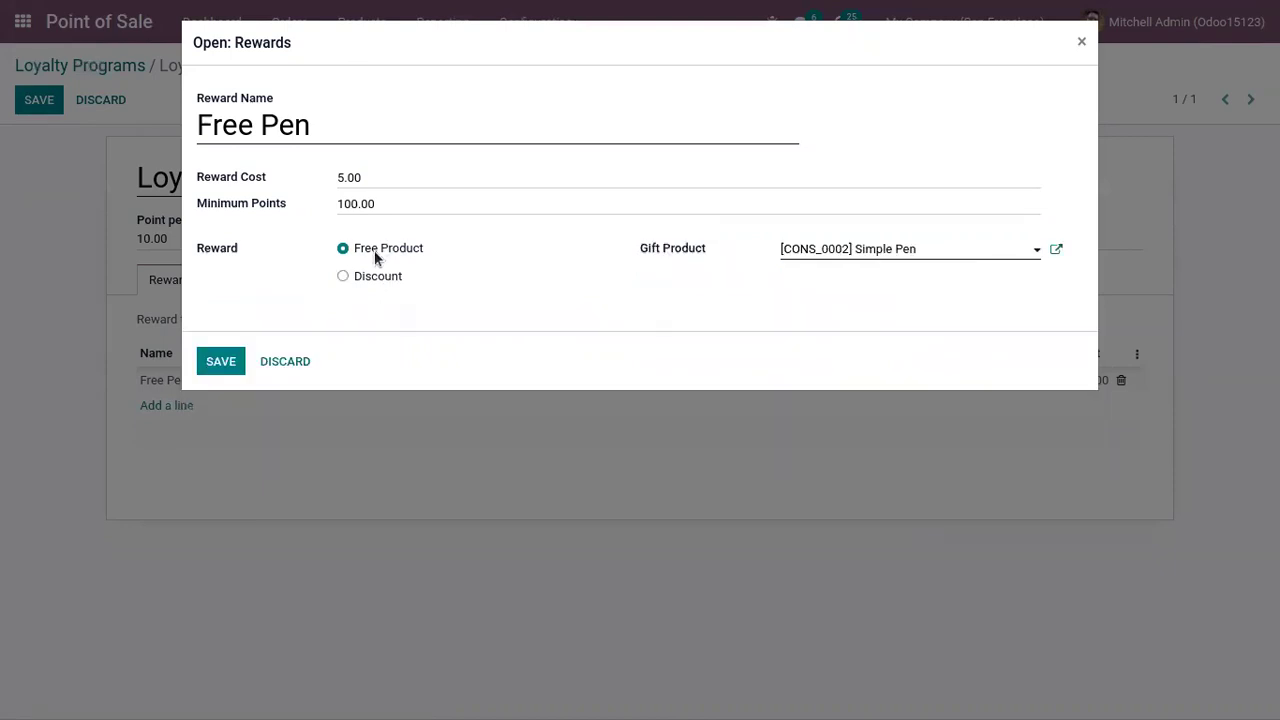
pyautogui.click(222, 358)
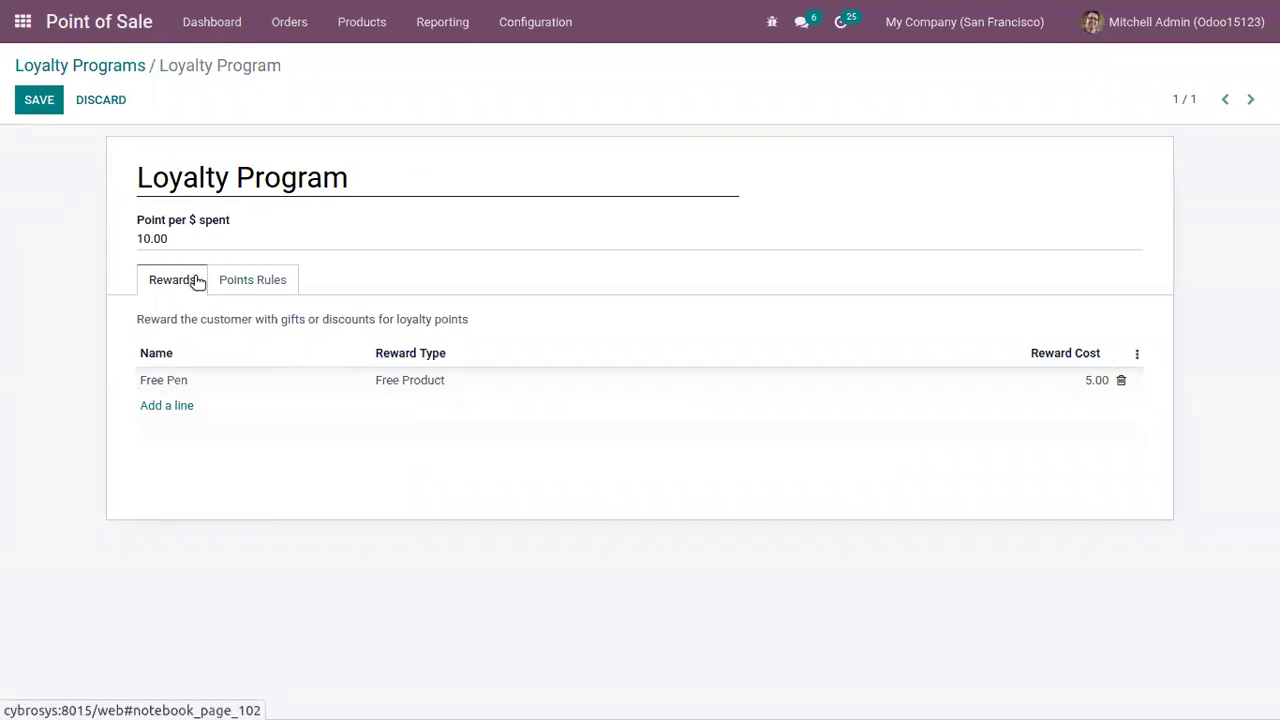
# Examine the Rule1 points rule and the product records that match its domain.
pyautogui.click(248, 285)
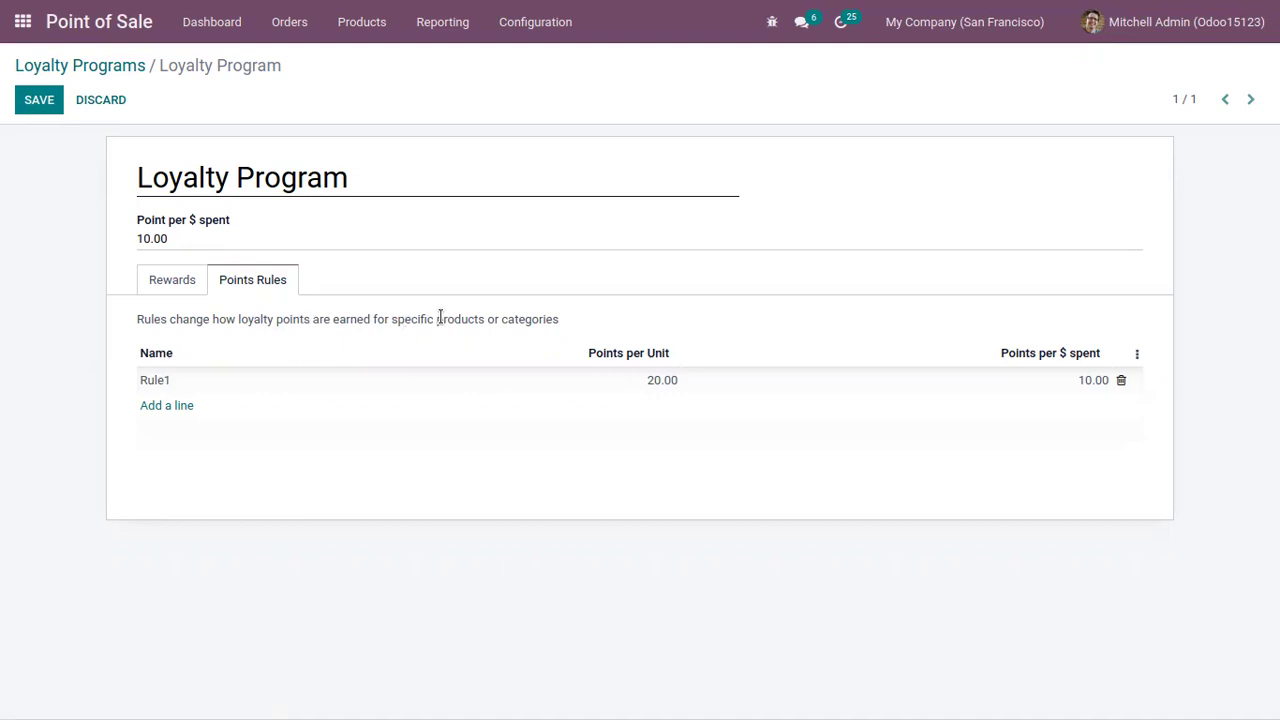
pyautogui.click(386, 378)
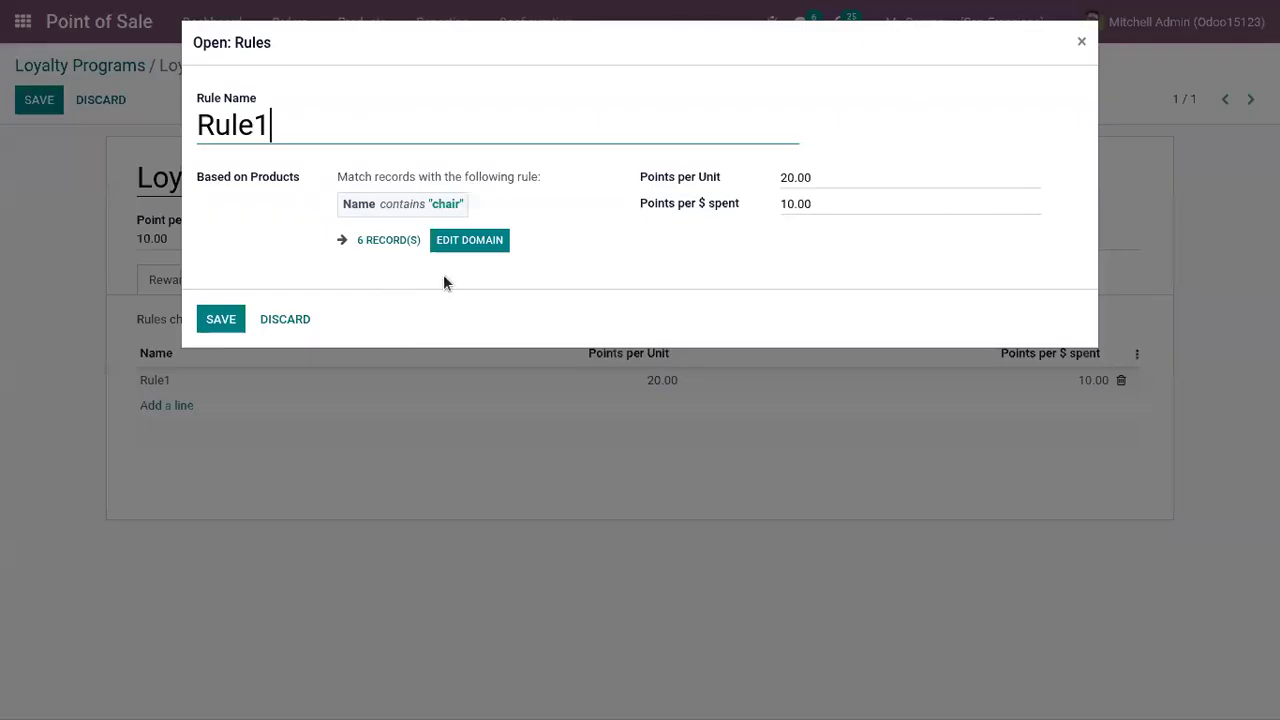
pyautogui.click(285, 319)
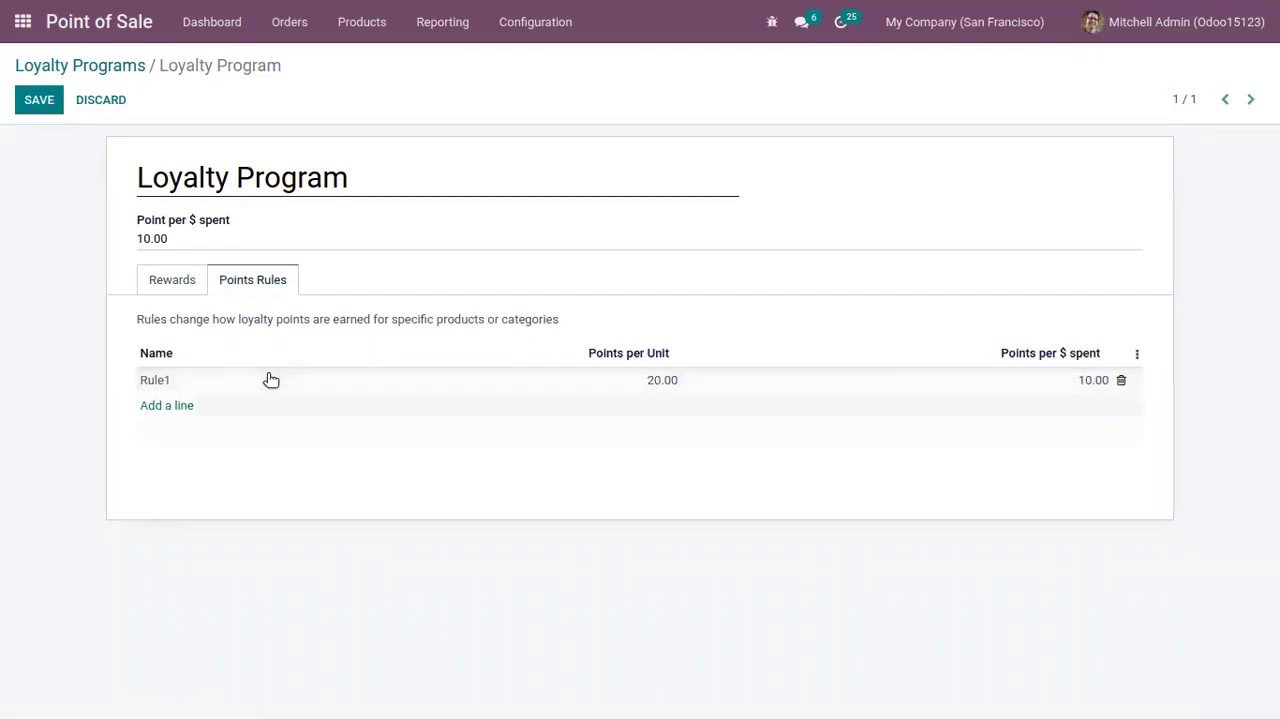
pyautogui.click(251, 389)
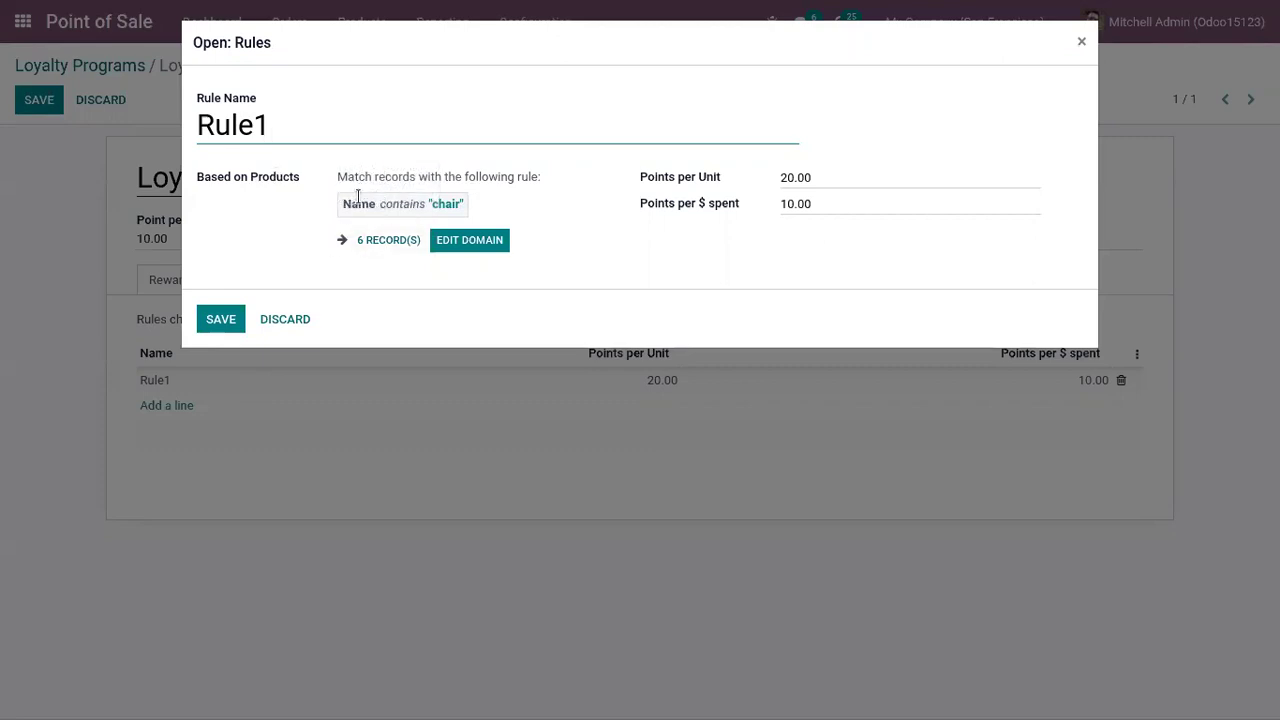
pyautogui.click(389, 241)
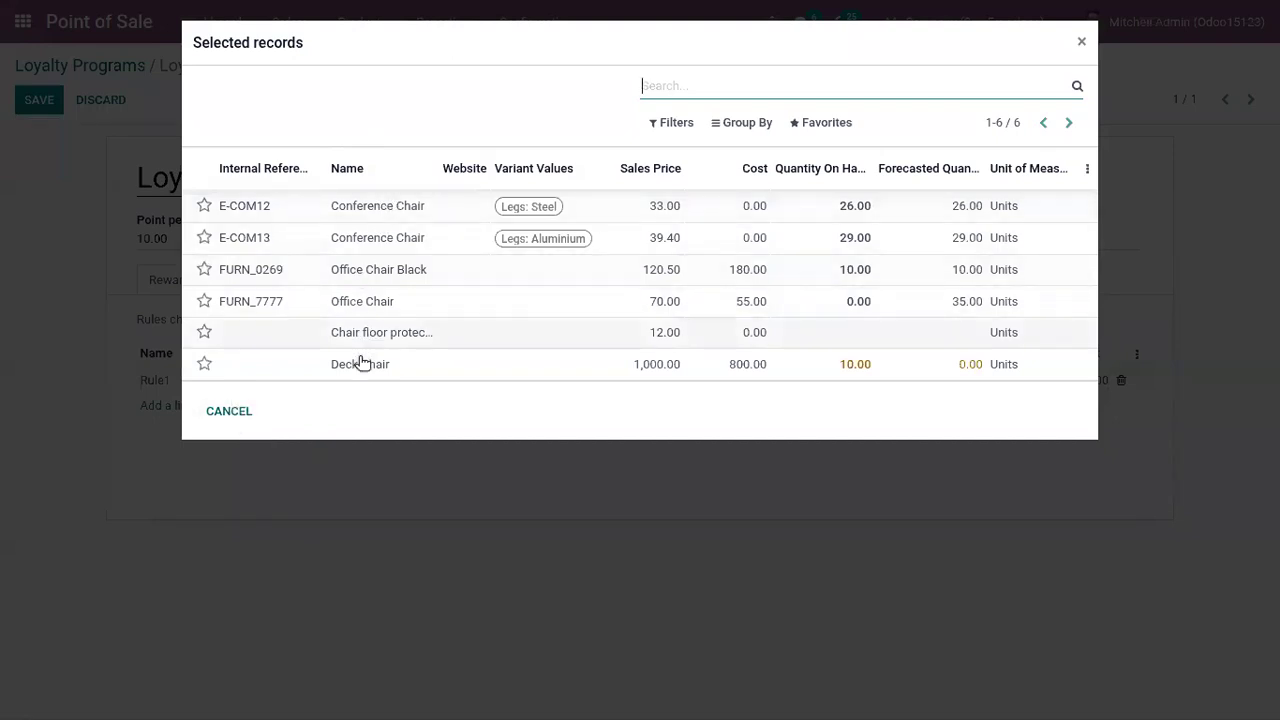
pyautogui.click(238, 411)
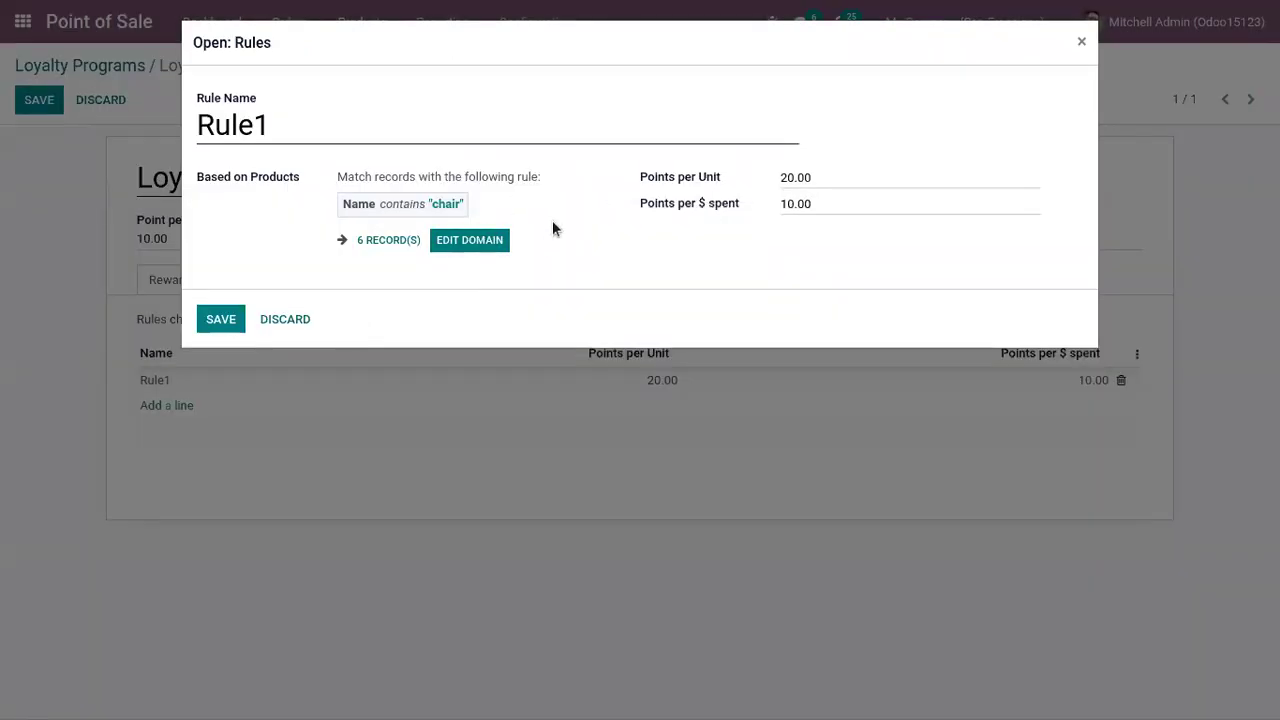
pyautogui.click(377, 241)
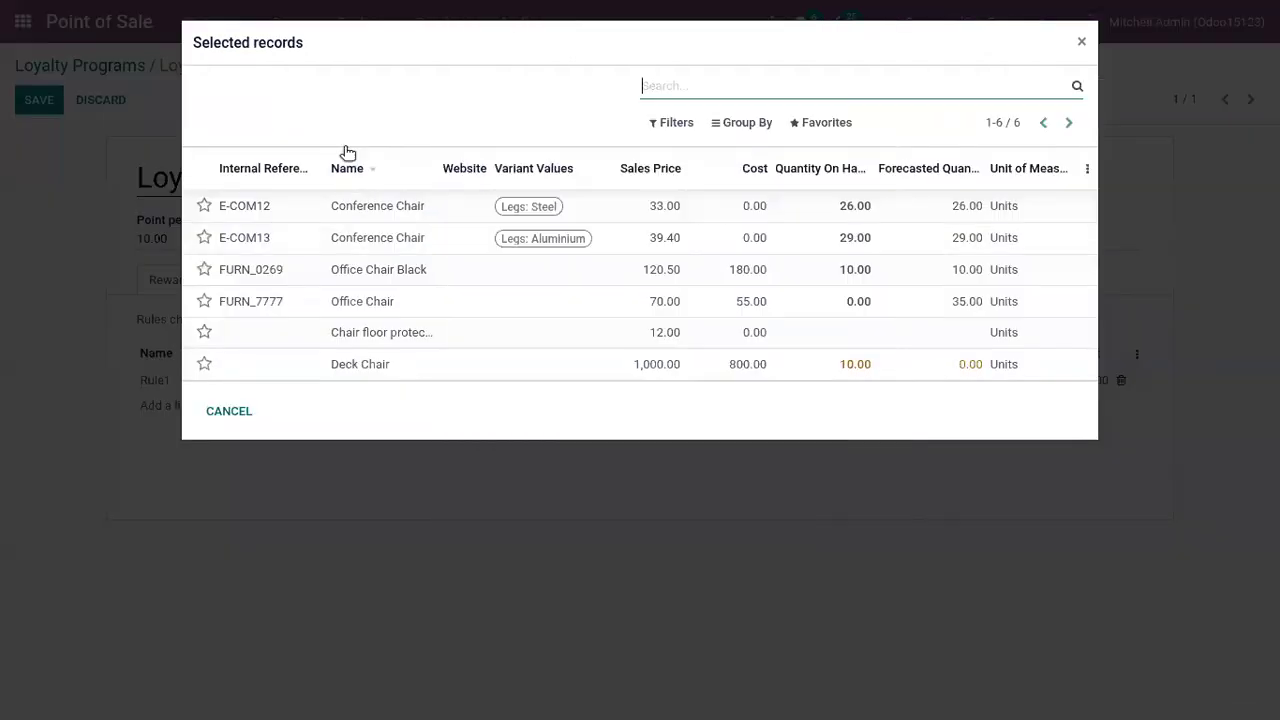
pyautogui.click(238, 410)
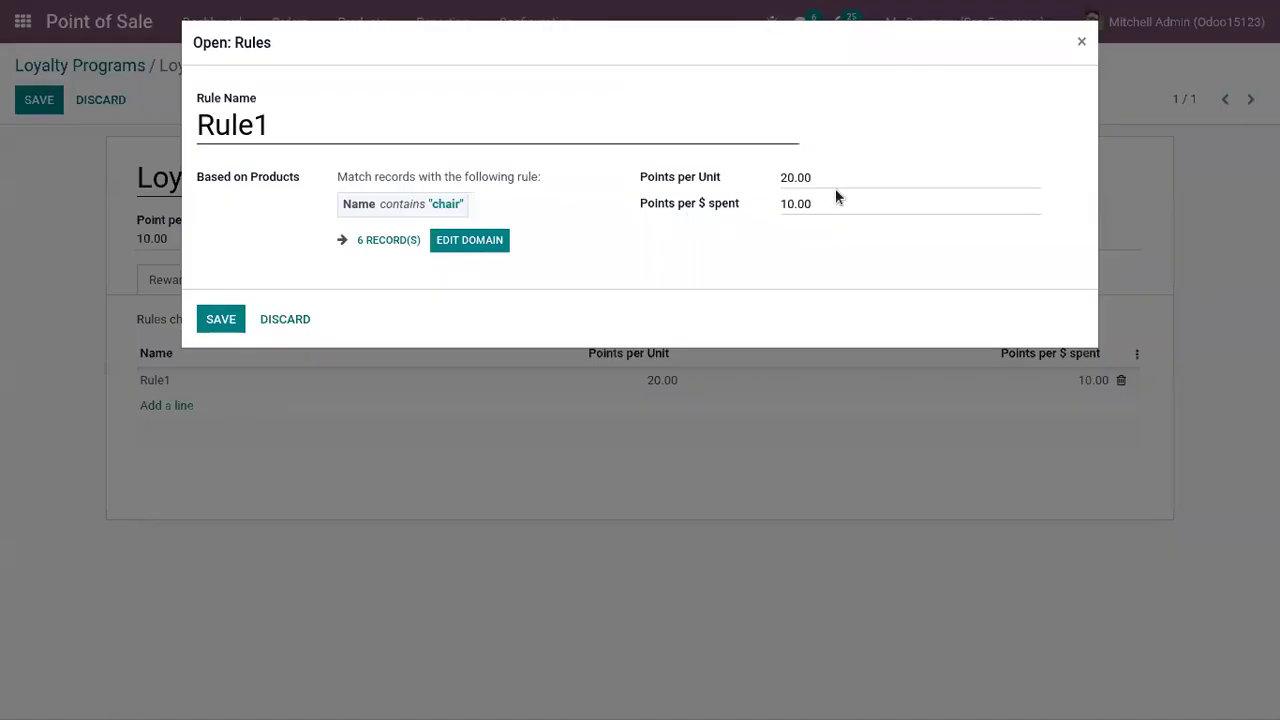
# Inspect Rule1's points per unit and close the rule, discarding any changes.
pyautogui.doubleClick(774, 175)
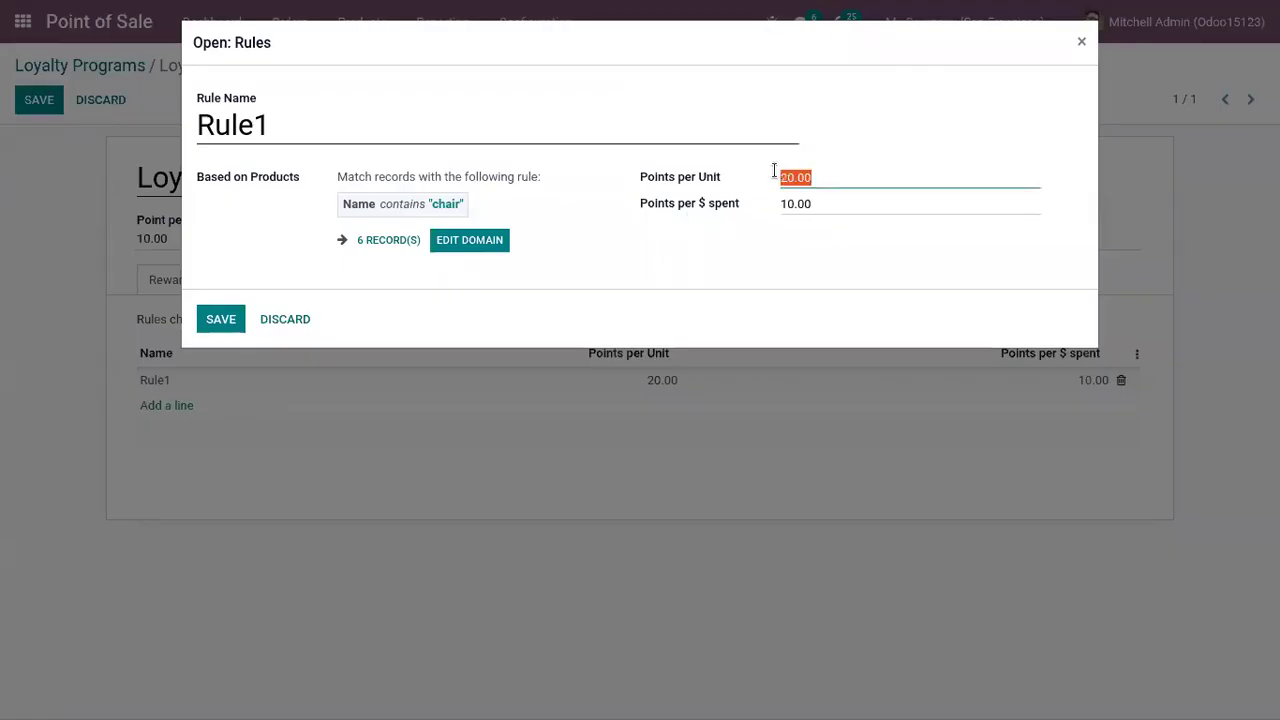
pyautogui.click(834, 177)
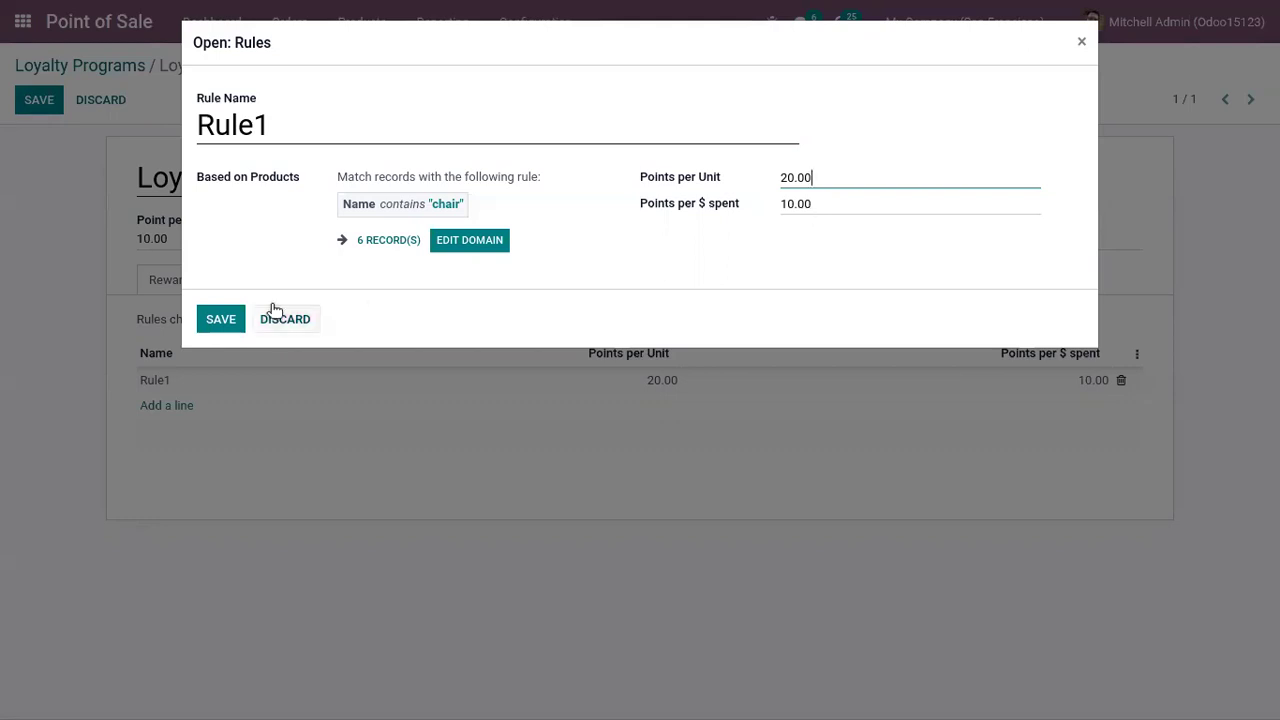
pyautogui.click(296, 319)
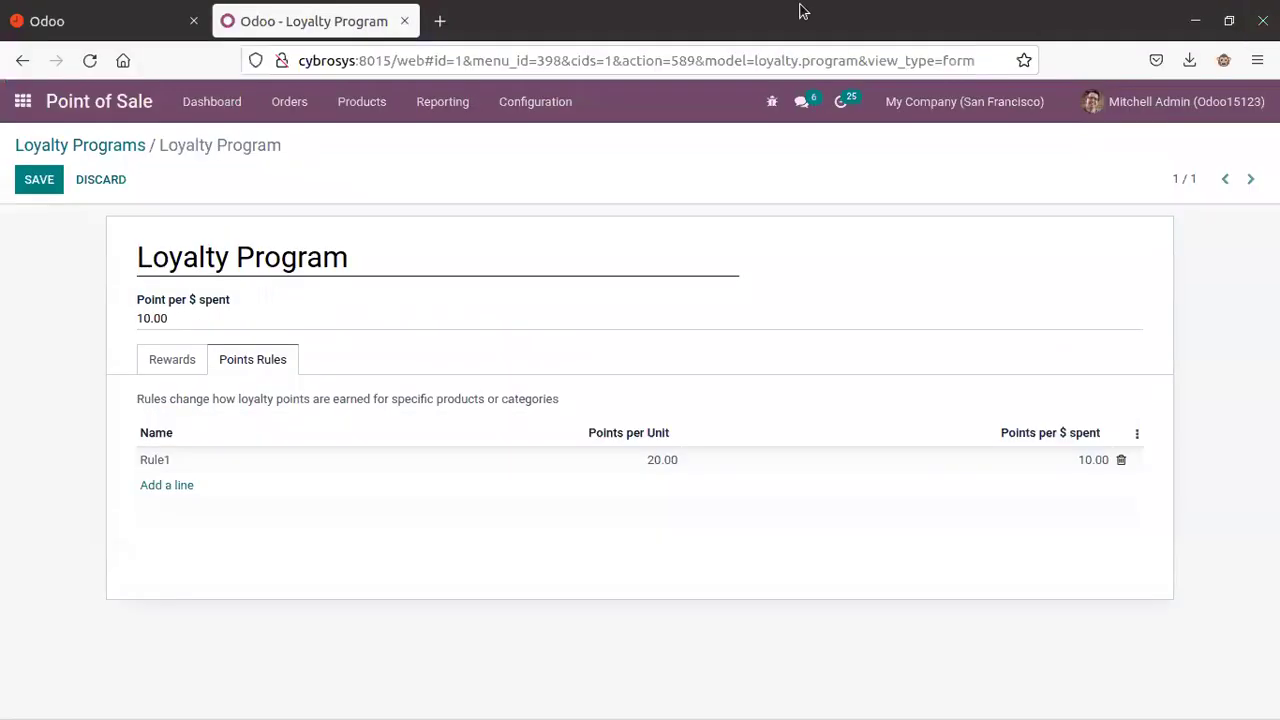
# Save the loyalty program and return to the Point of Sale dashboard.
pyautogui.click(32, 182)
pyautogui.click(88, 74)
pyautogui.click(198, 28)
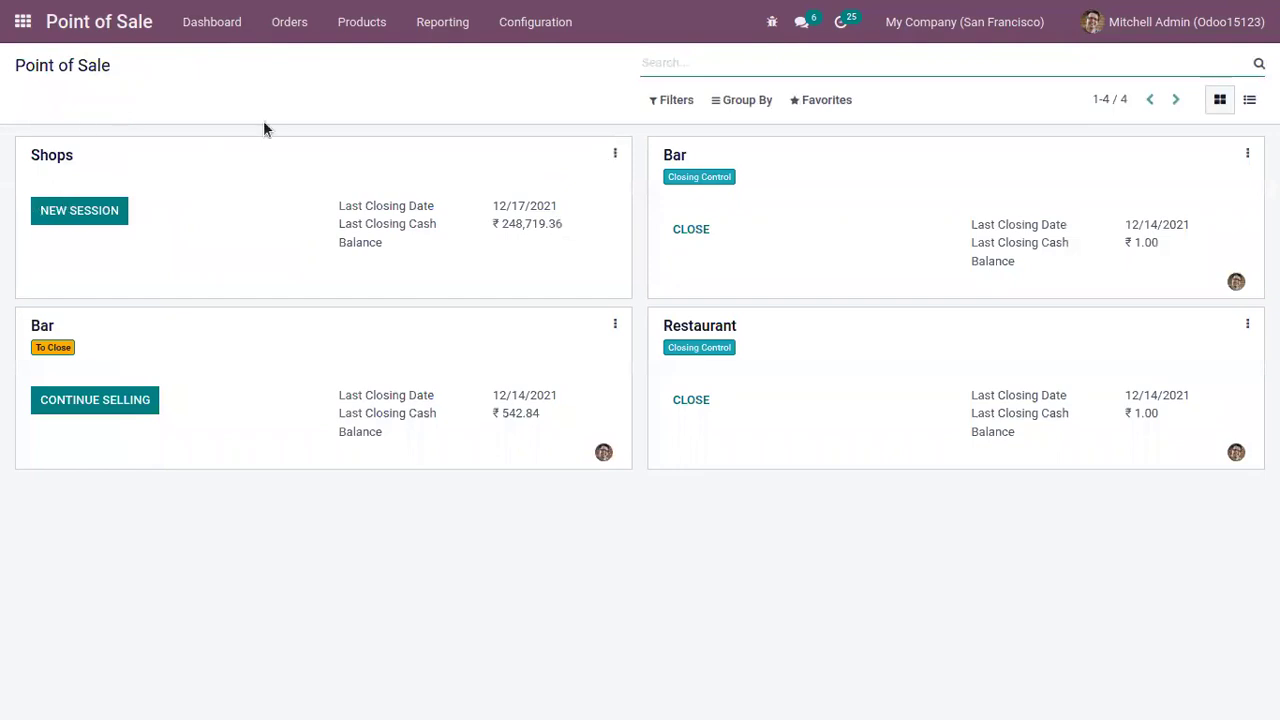
# Open the Shops point of sale settings and check which loyalty program is assigned under Loyalty Program.
pyautogui.click(614, 154)
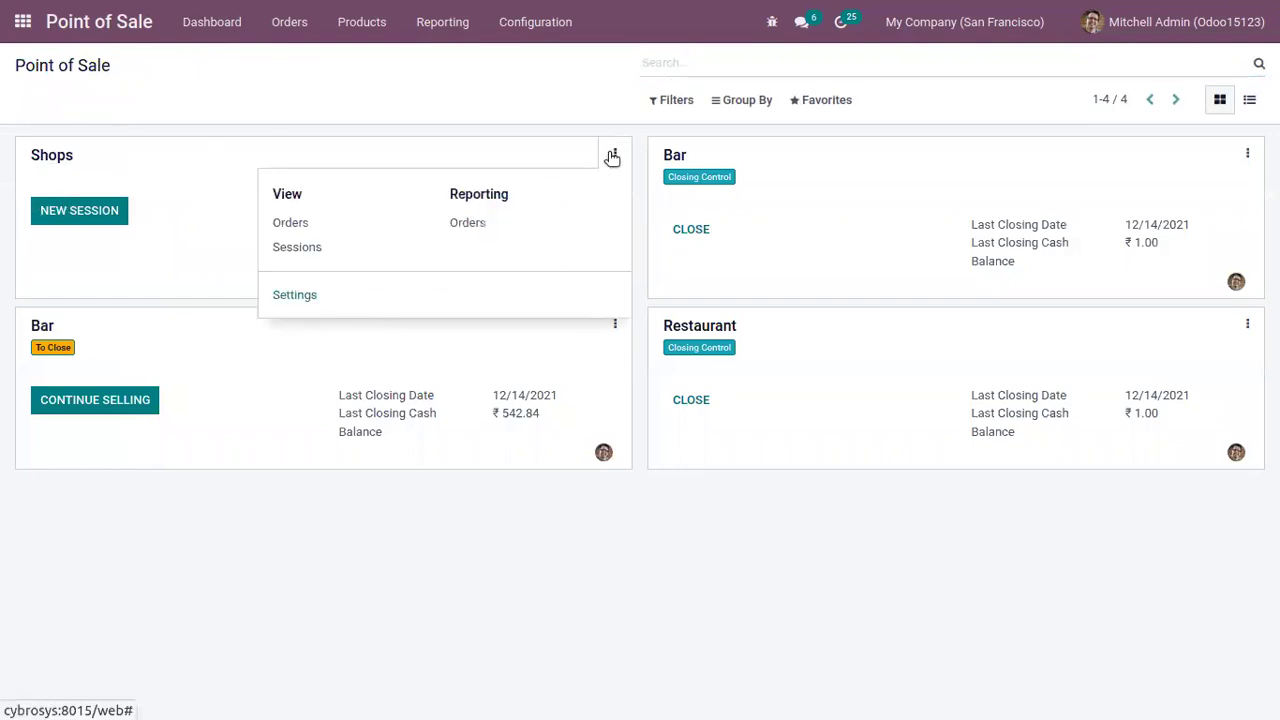
pyautogui.click(302, 293)
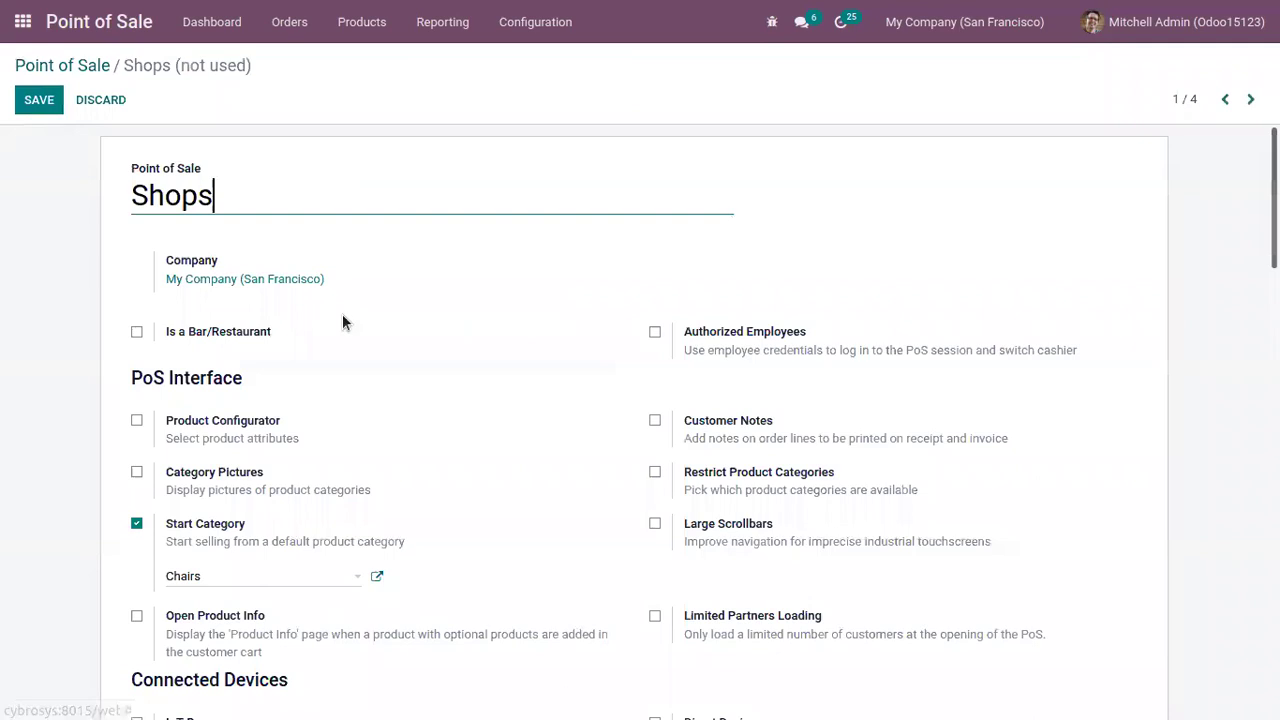
pyautogui.scroll(-3, 342, 318)
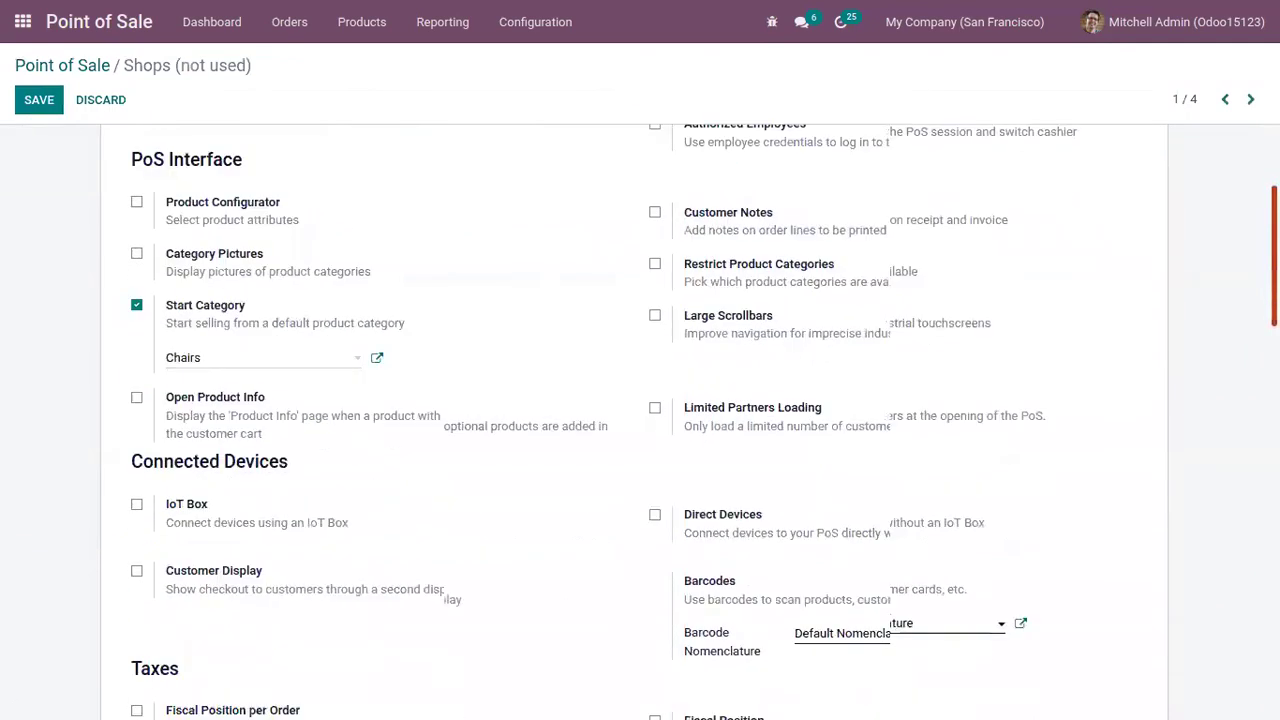
pyautogui.scroll(-10, 640, 420)
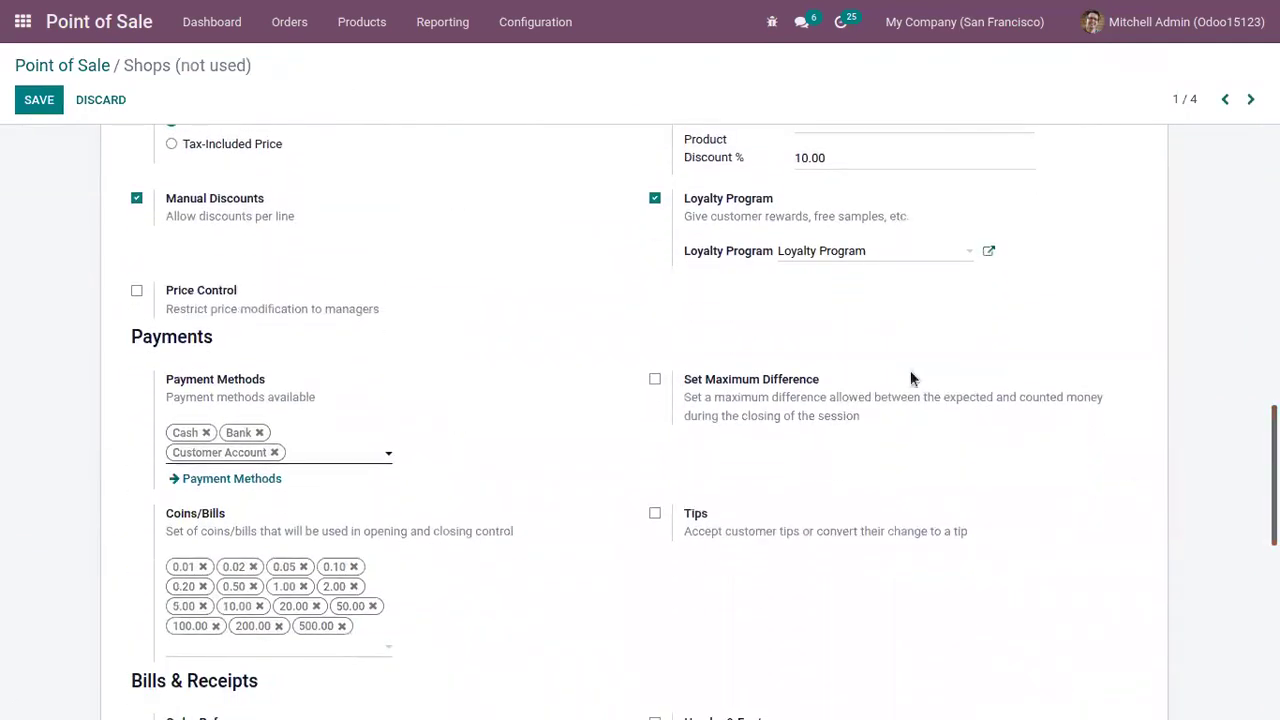
pyautogui.click(859, 259)
pyautogui.click(1024, 287)
# Start a new Shops selling session with the proposed opening cash and close the debug window.
pyautogui.click(212, 22)
pyautogui.click(114, 205)
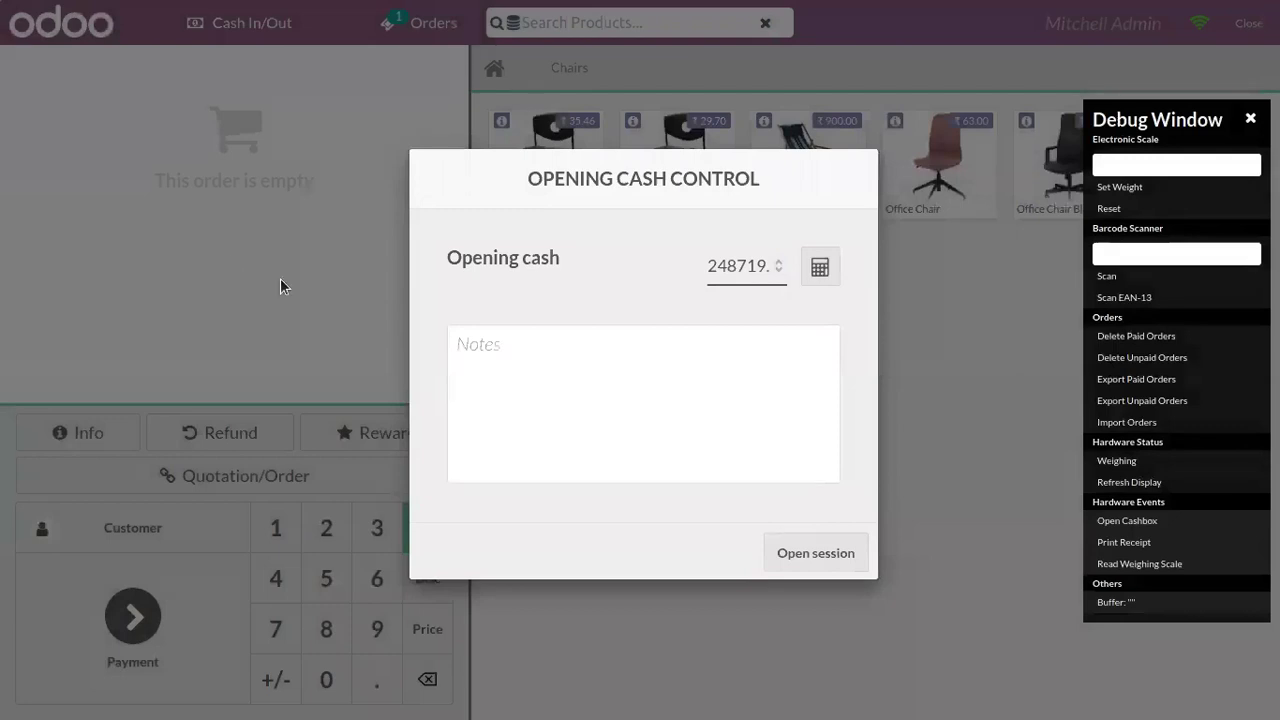
pyautogui.click(814, 556)
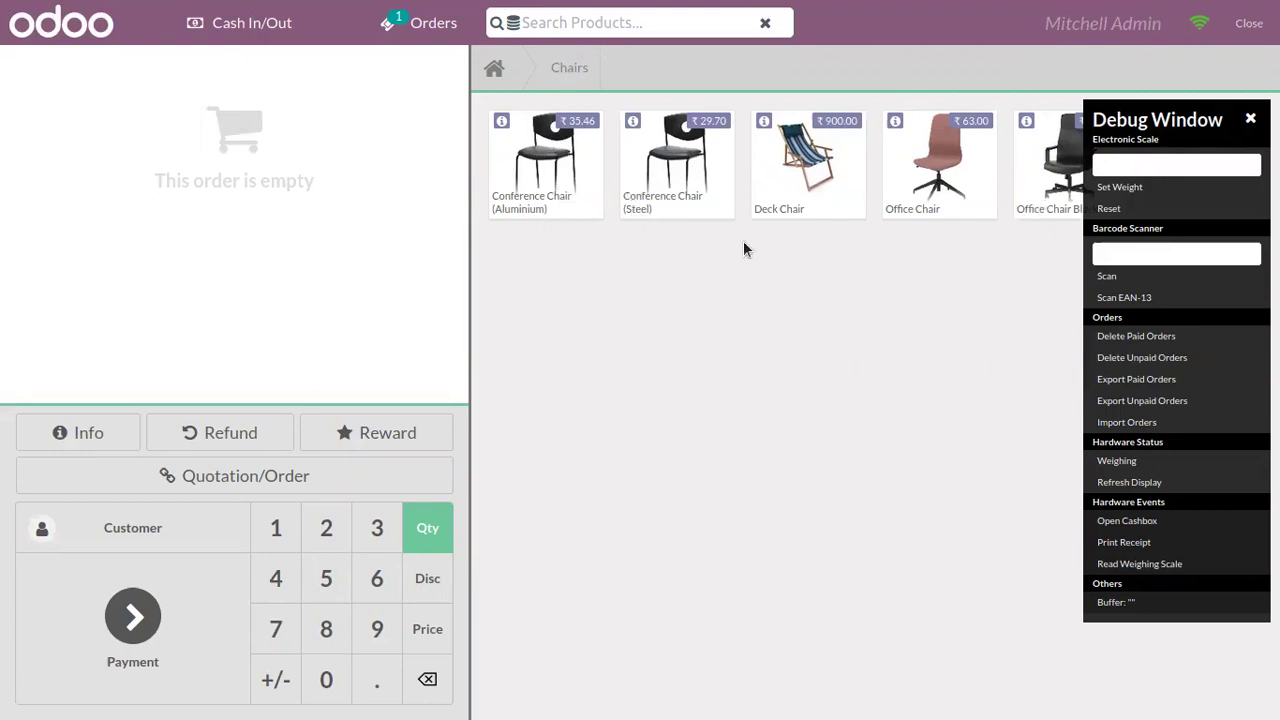
pyautogui.click(1251, 119)
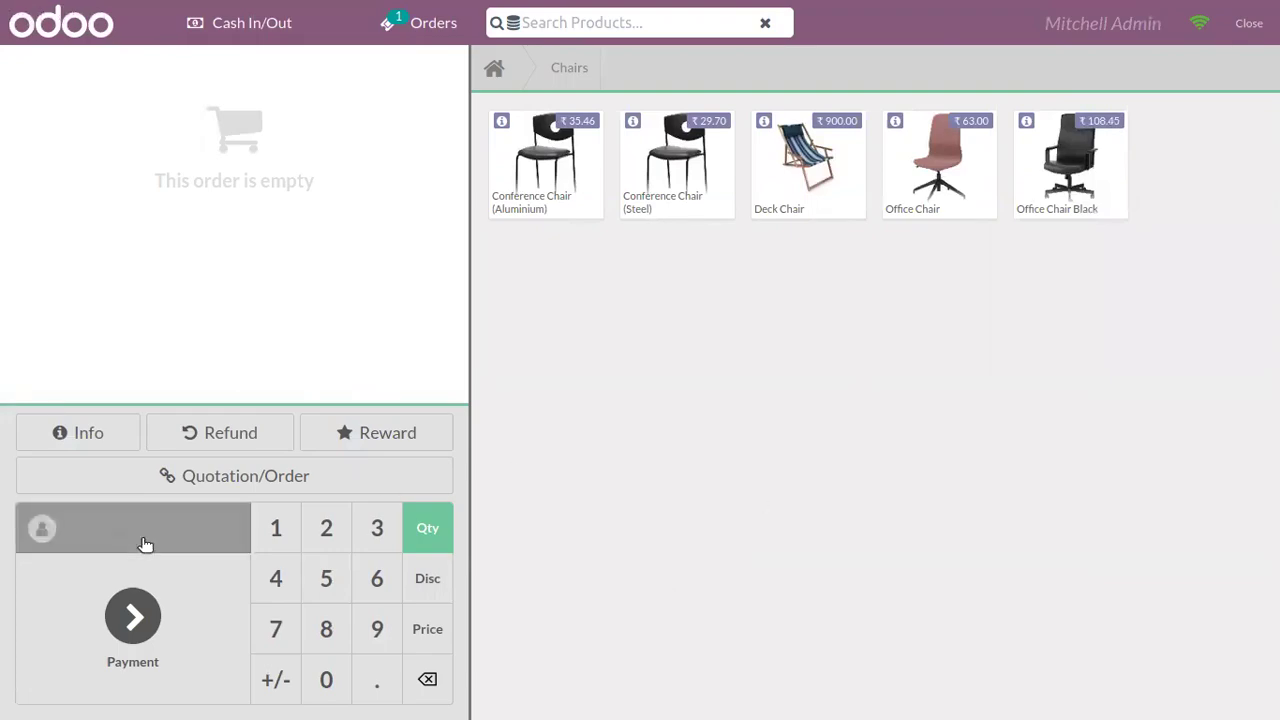
# Assign the customer who has 0 loyalty points to the order and add one Conference Chair (Aluminium).
pyautogui.click(175, 529)
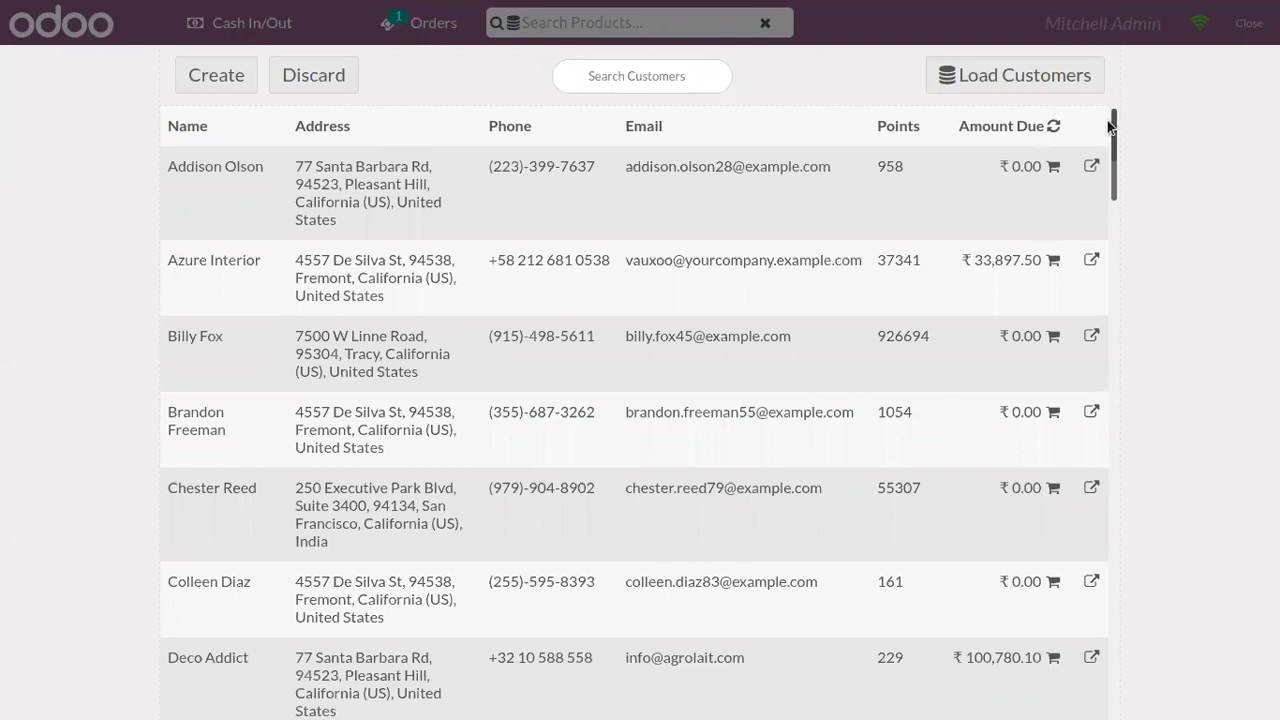
pyautogui.scroll(-3, 1120, 150)
pyautogui.moveTo(1120, 150); pyautogui.dragTo(1120, 156)
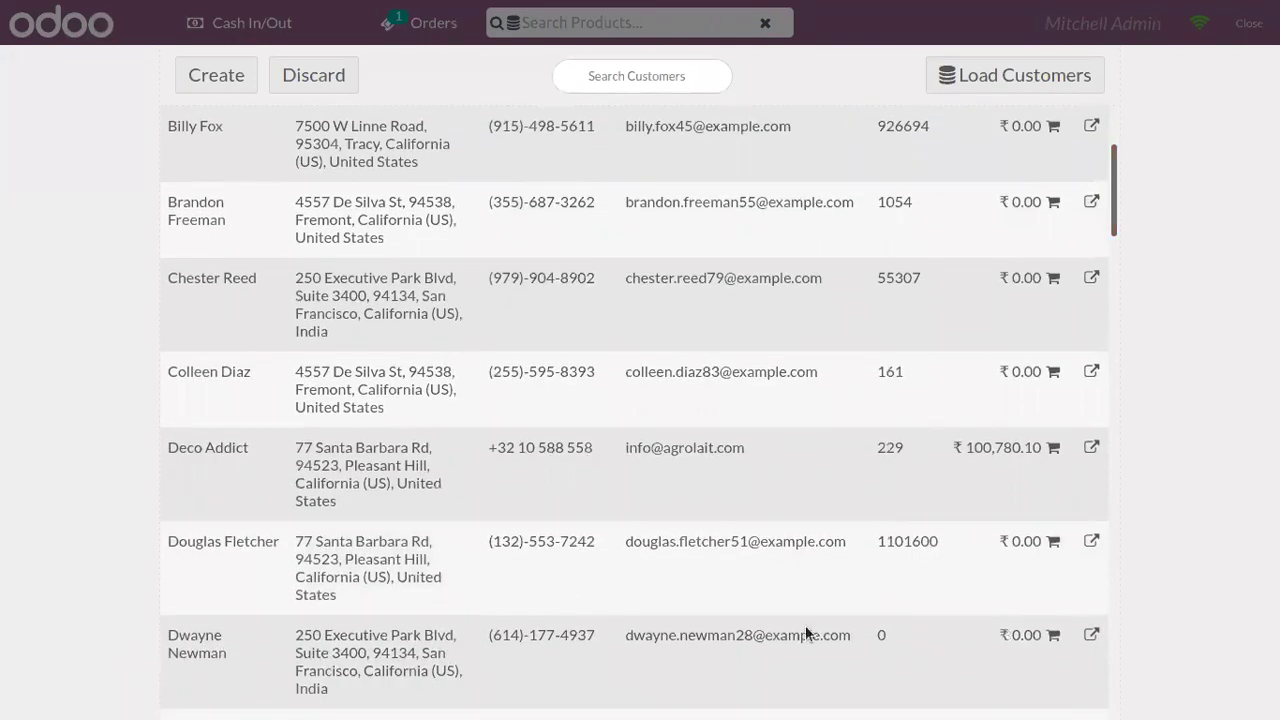
pyautogui.click(560, 636)
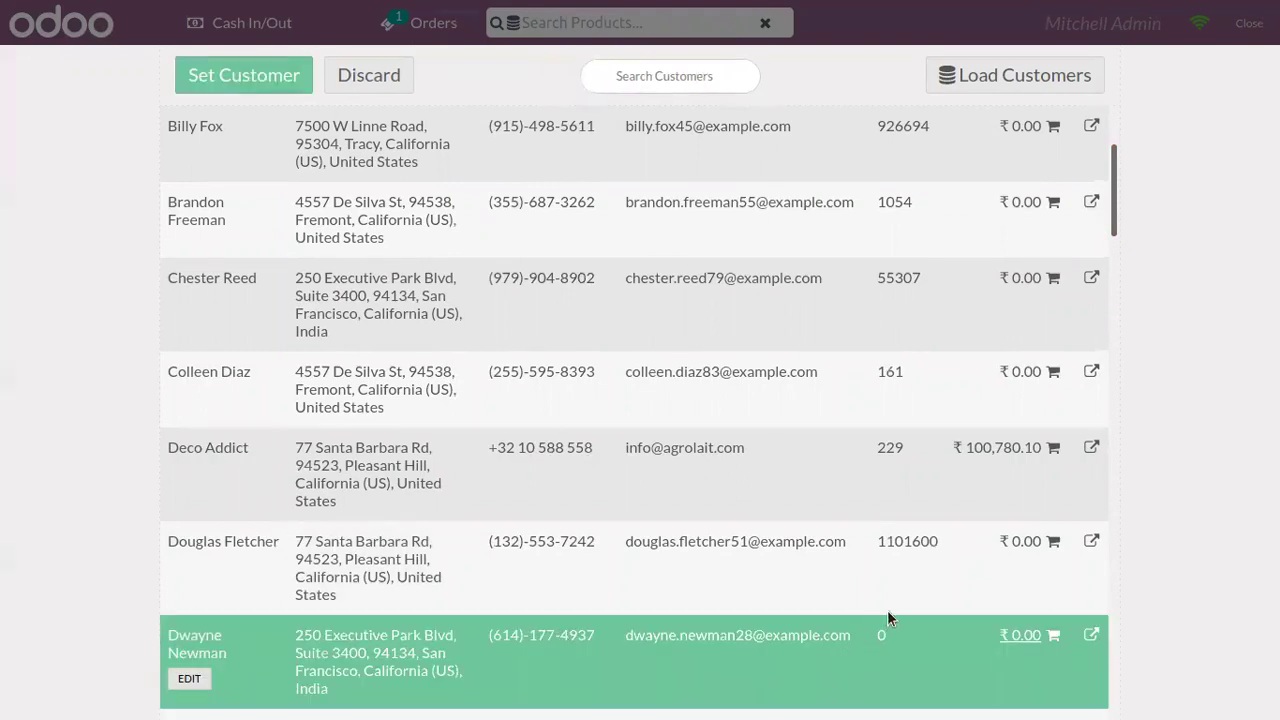
pyautogui.click(221, 82)
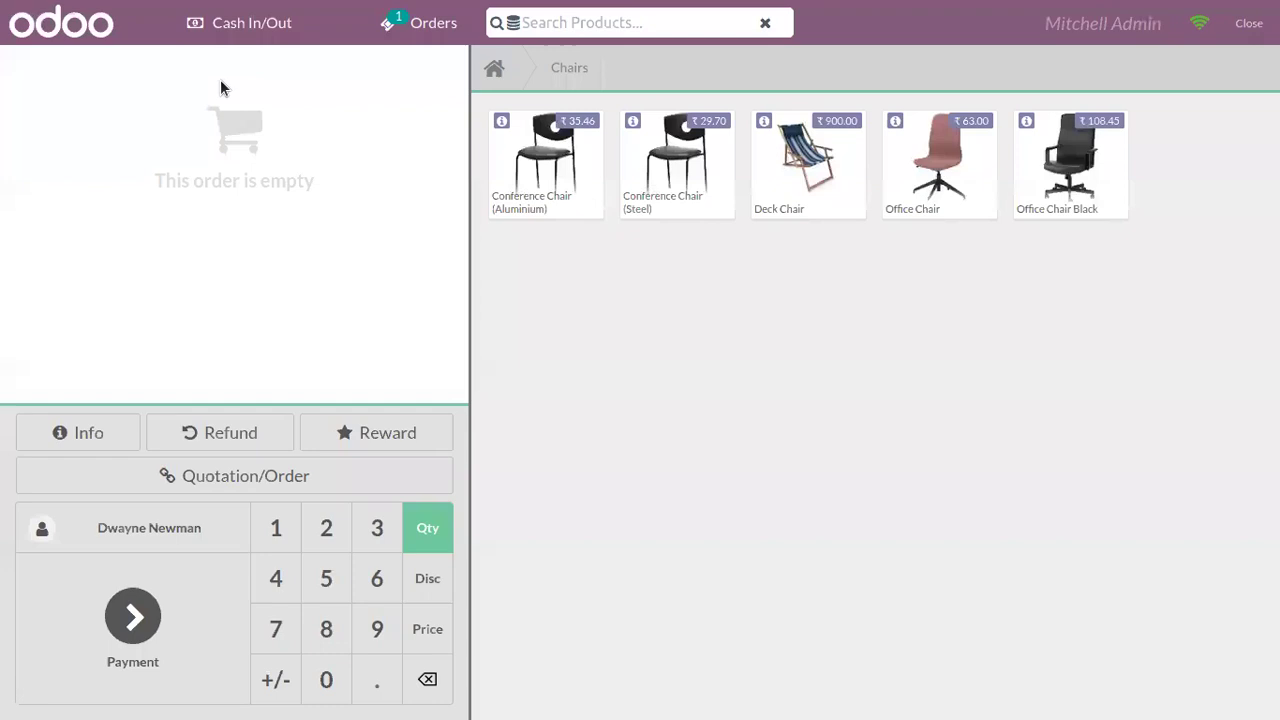
pyautogui.click(549, 170)
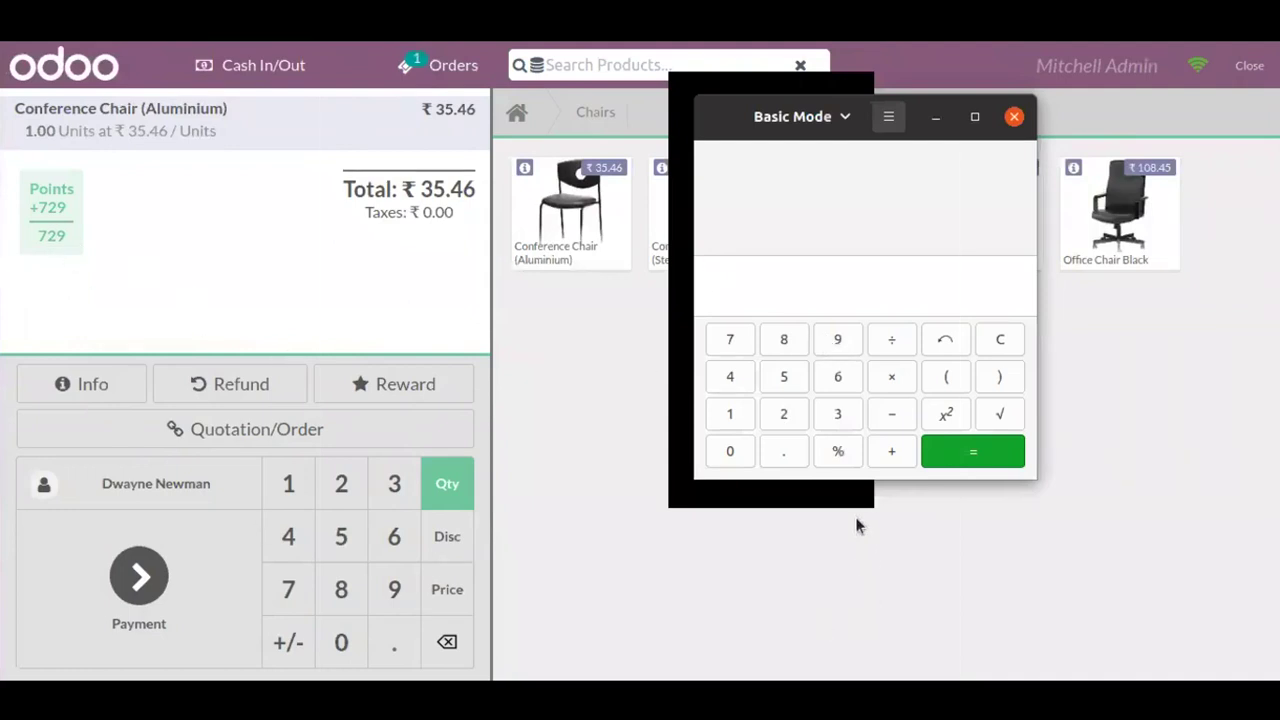
# In the calculator, multiply the chair's price of 35.46 by 10 and clear the entry.
pyautogui.click(836, 414)
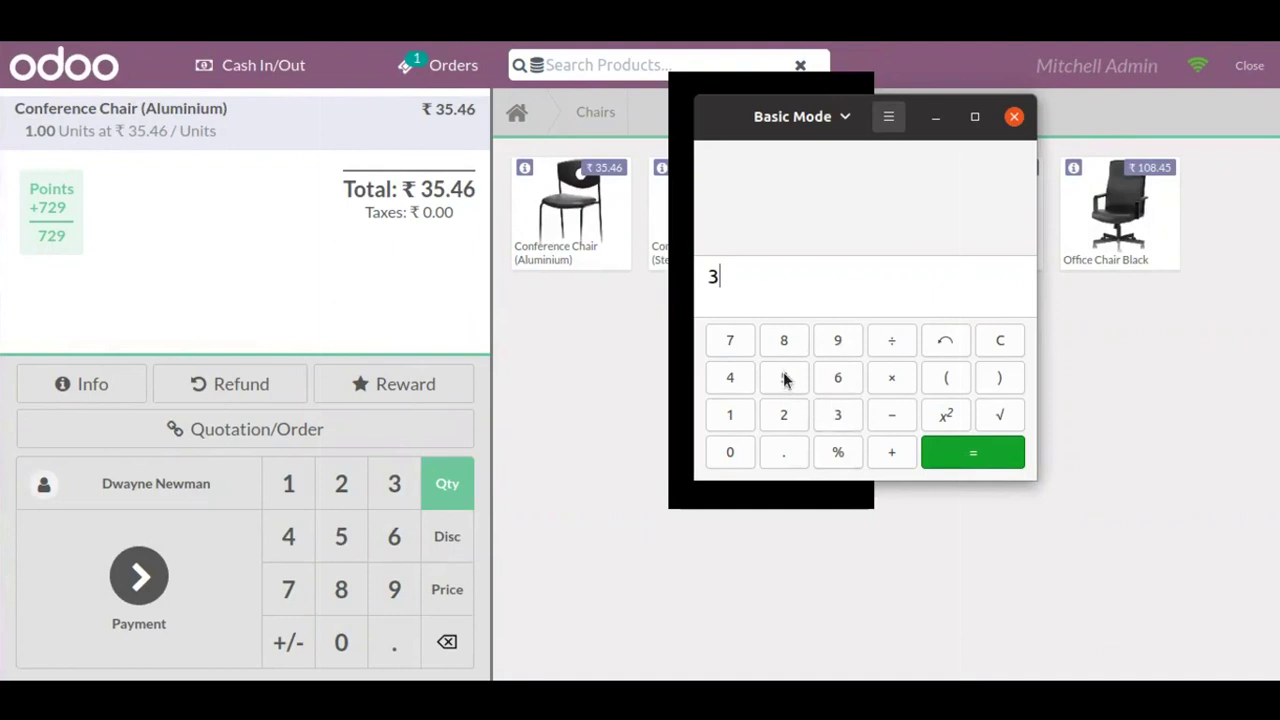
pyautogui.click(785, 378)
pyautogui.click(785, 450)
pyautogui.click(731, 376)
pyautogui.click(836, 377)
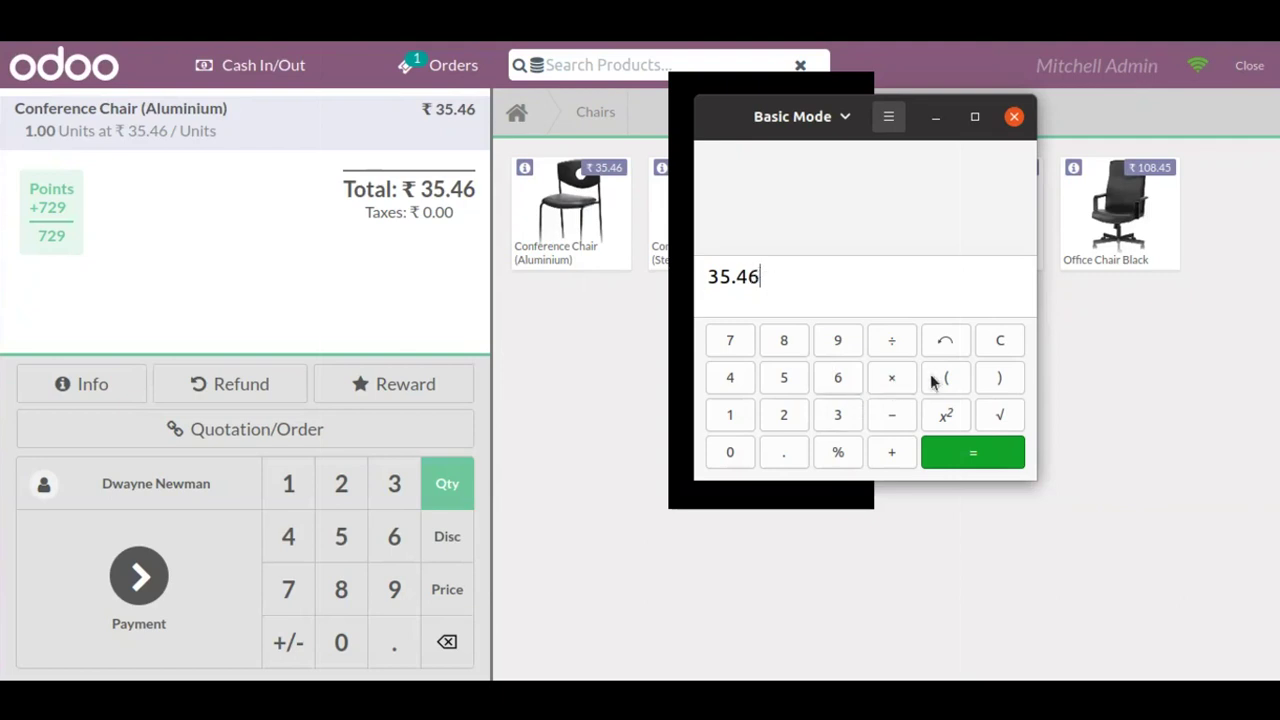
pyautogui.click(891, 377)
pyautogui.click(735, 417)
pyautogui.click(731, 451)
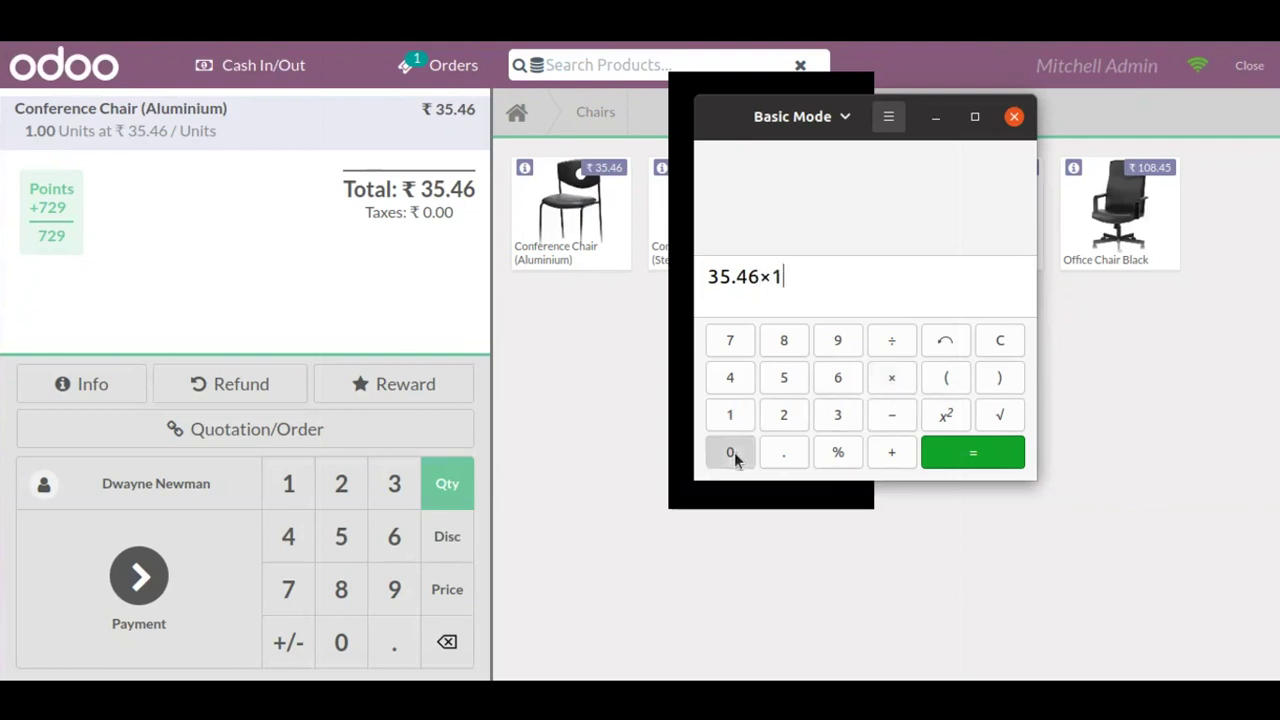
pyautogui.click(940, 455)
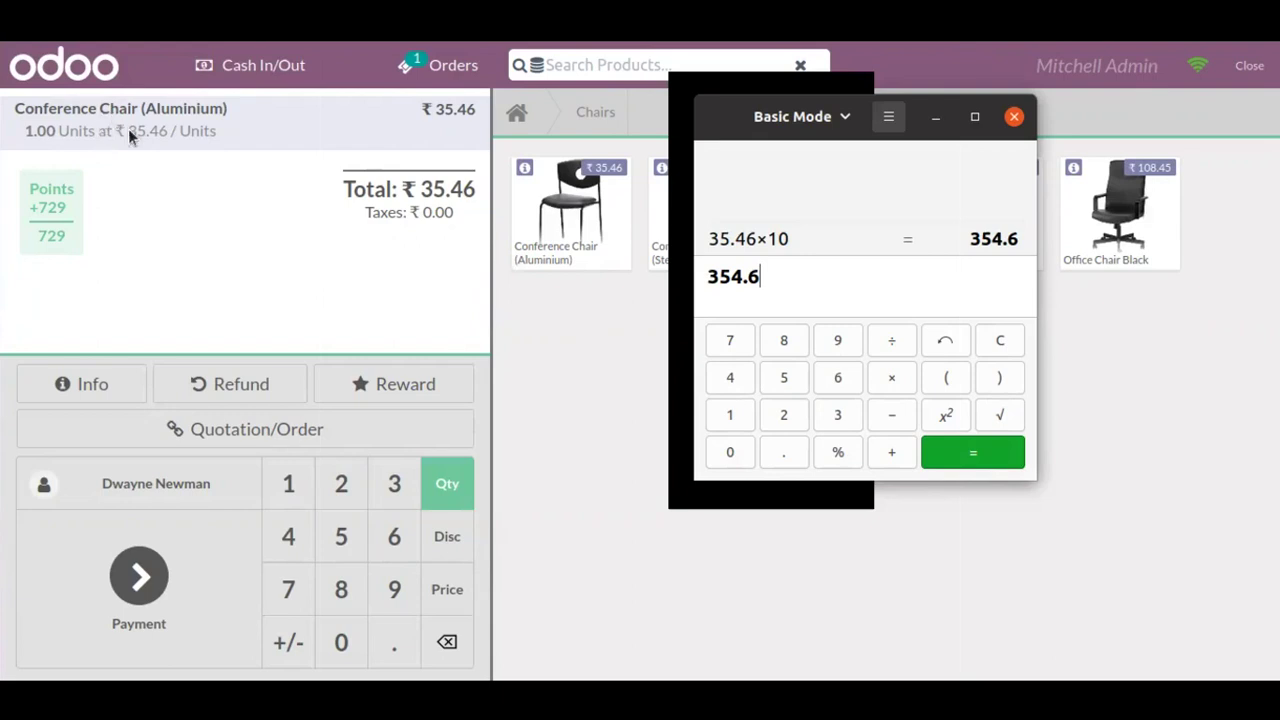
pyautogui.click(980, 443)
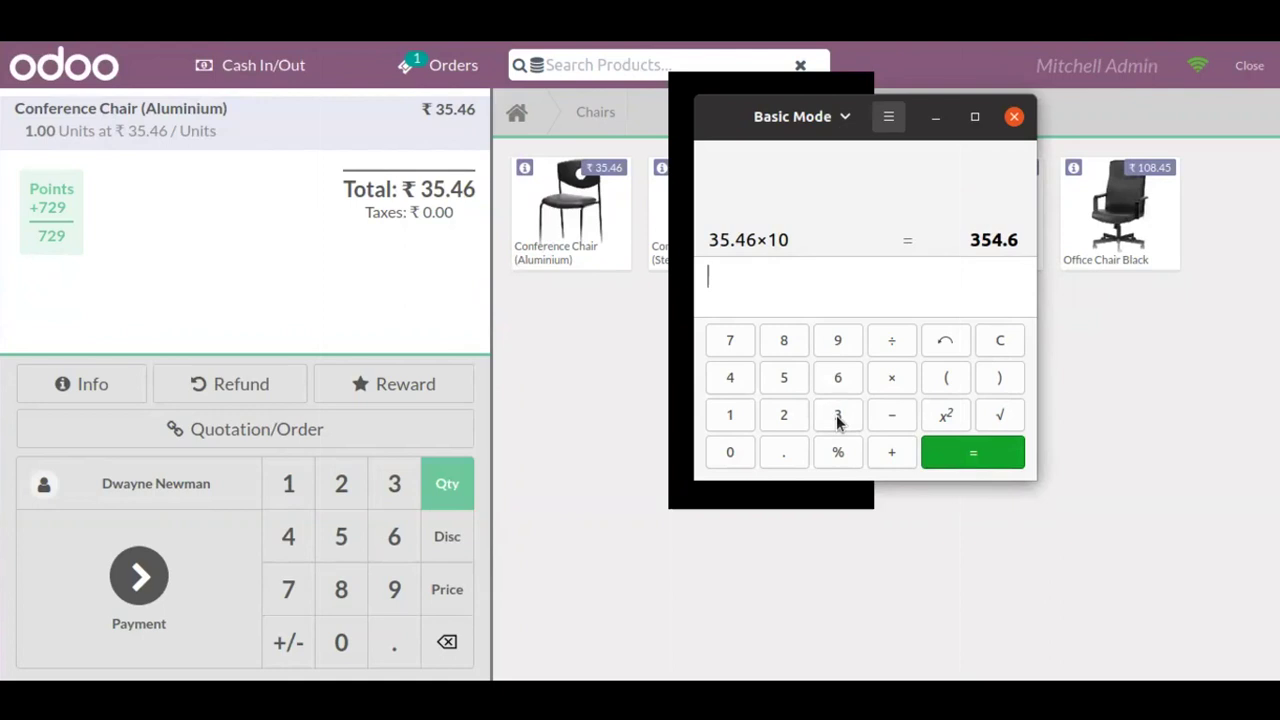
# Repeat the calculation of 35.46 times 10 to get the points for the amount spent.
pyautogui.click(838, 415)
pyautogui.click(785, 378)
pyautogui.click(789, 455)
pyautogui.click(731, 377)
pyautogui.click(836, 377)
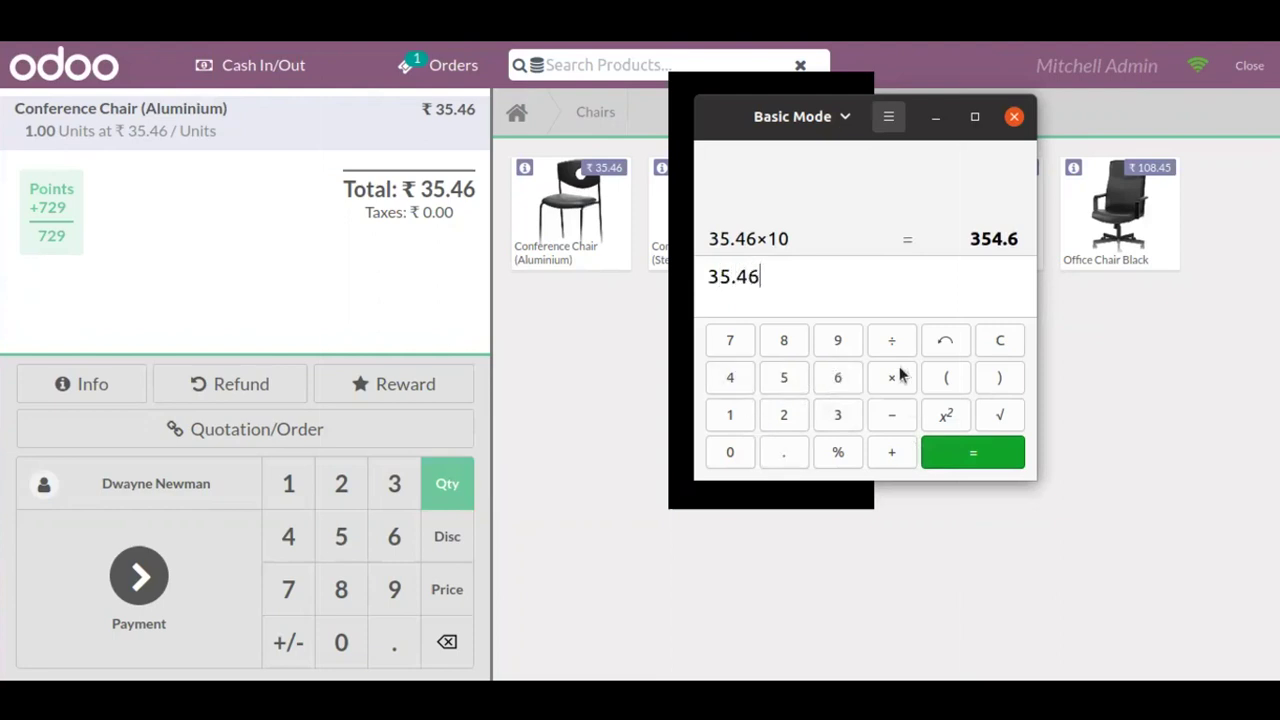
pyautogui.click(891, 378)
pyautogui.click(730, 415)
pyautogui.click(735, 452)
pyautogui.click(1010, 446)
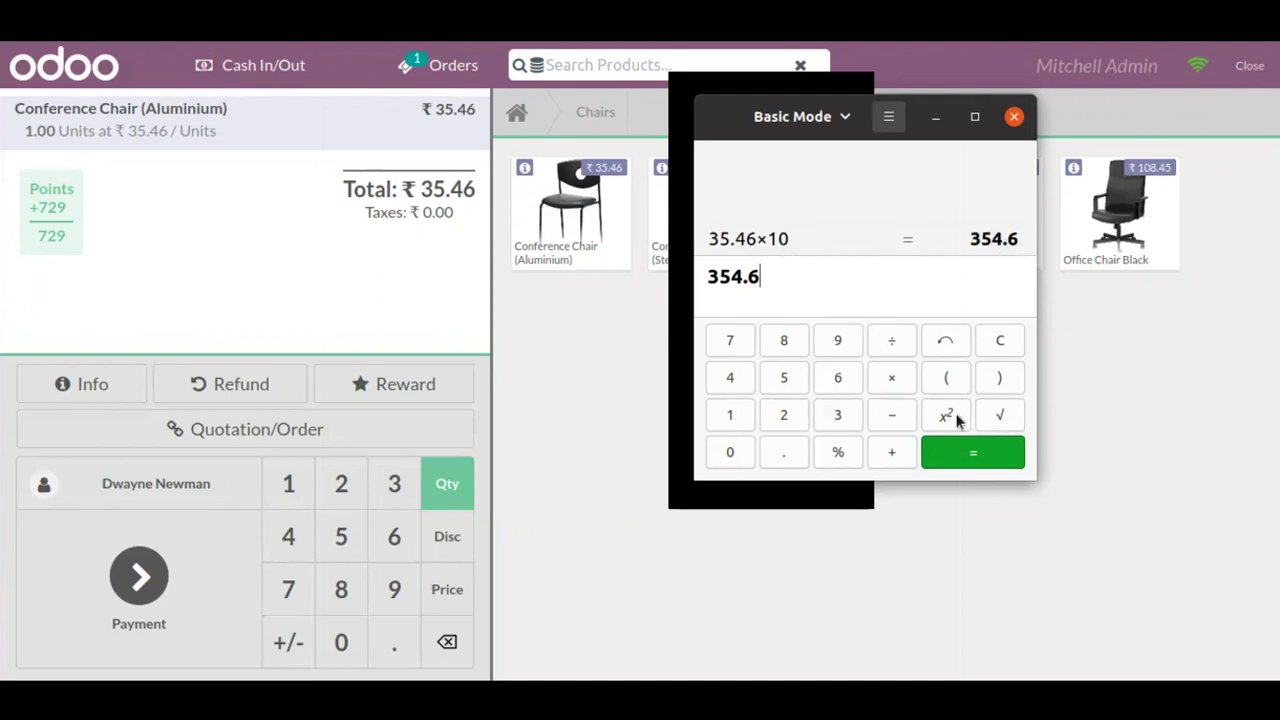
# Multiply the calculated points by 2 and add 20 to check the order's points total.
pyautogui.click(893, 378)
pyautogui.click(785, 416)
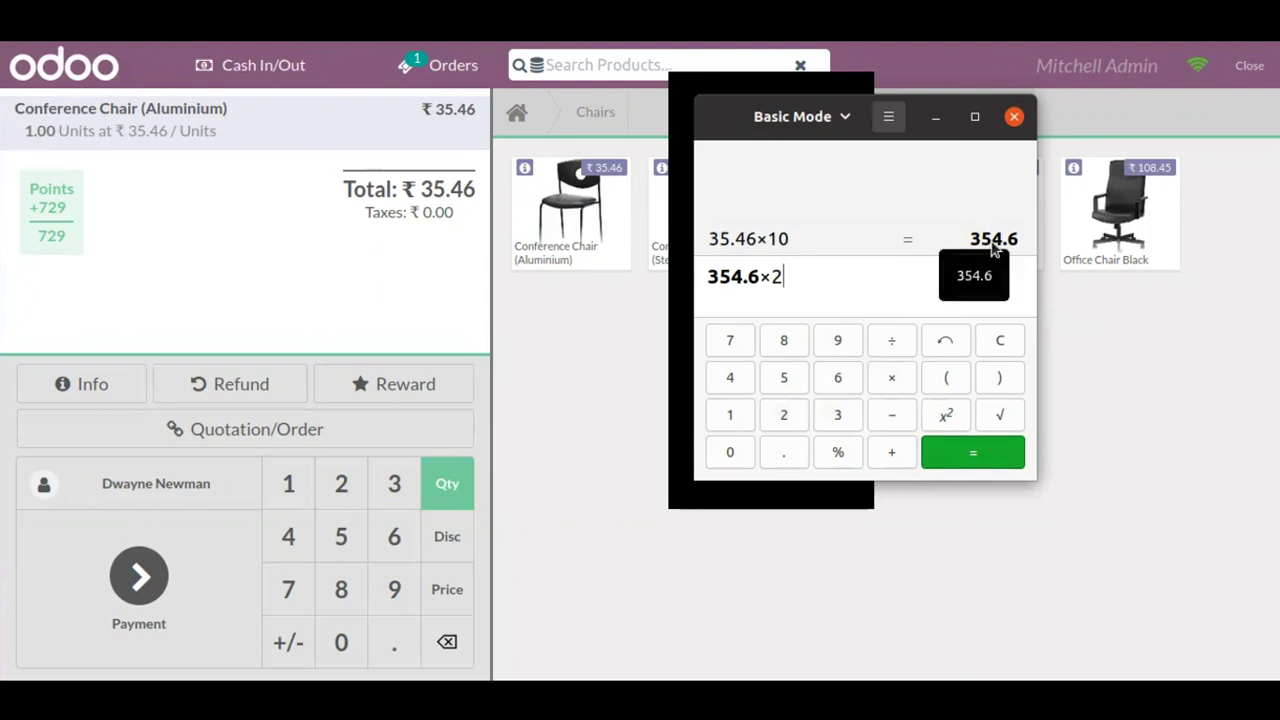
pyautogui.click(955, 450)
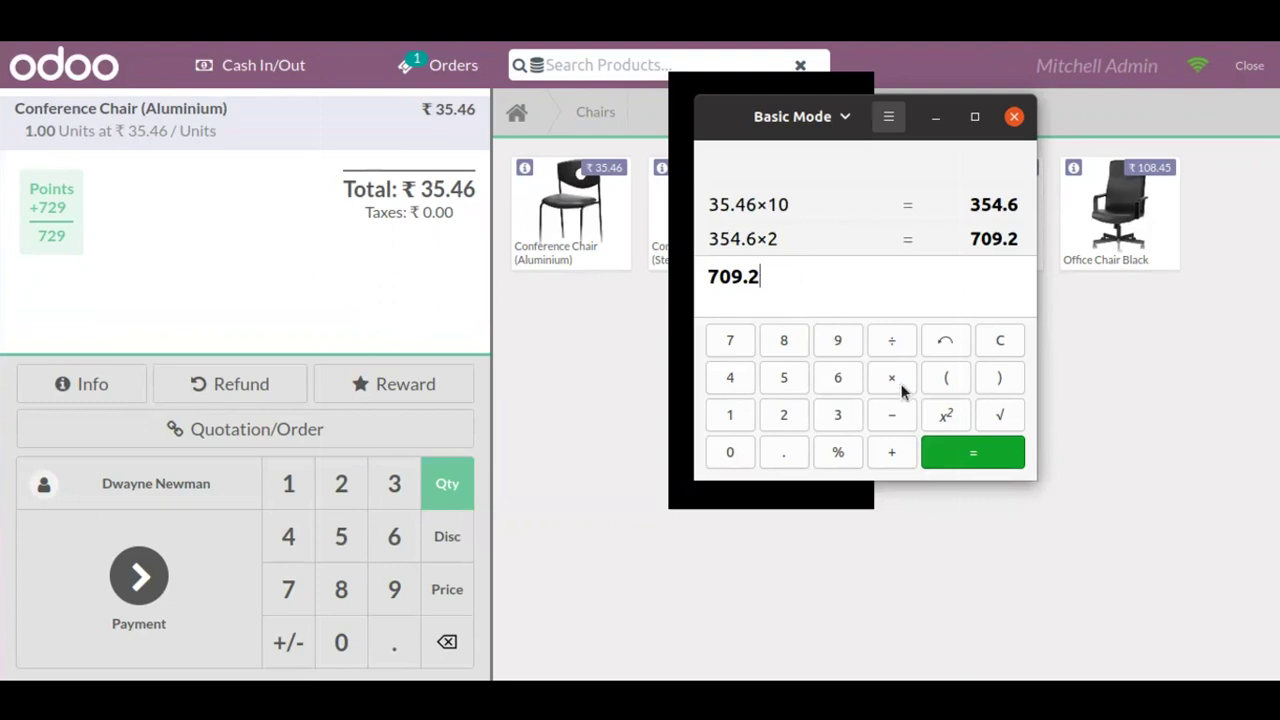
pyautogui.click(893, 451)
pyautogui.click(794, 414)
pyautogui.click(736, 452)
pyautogui.click(960, 454)
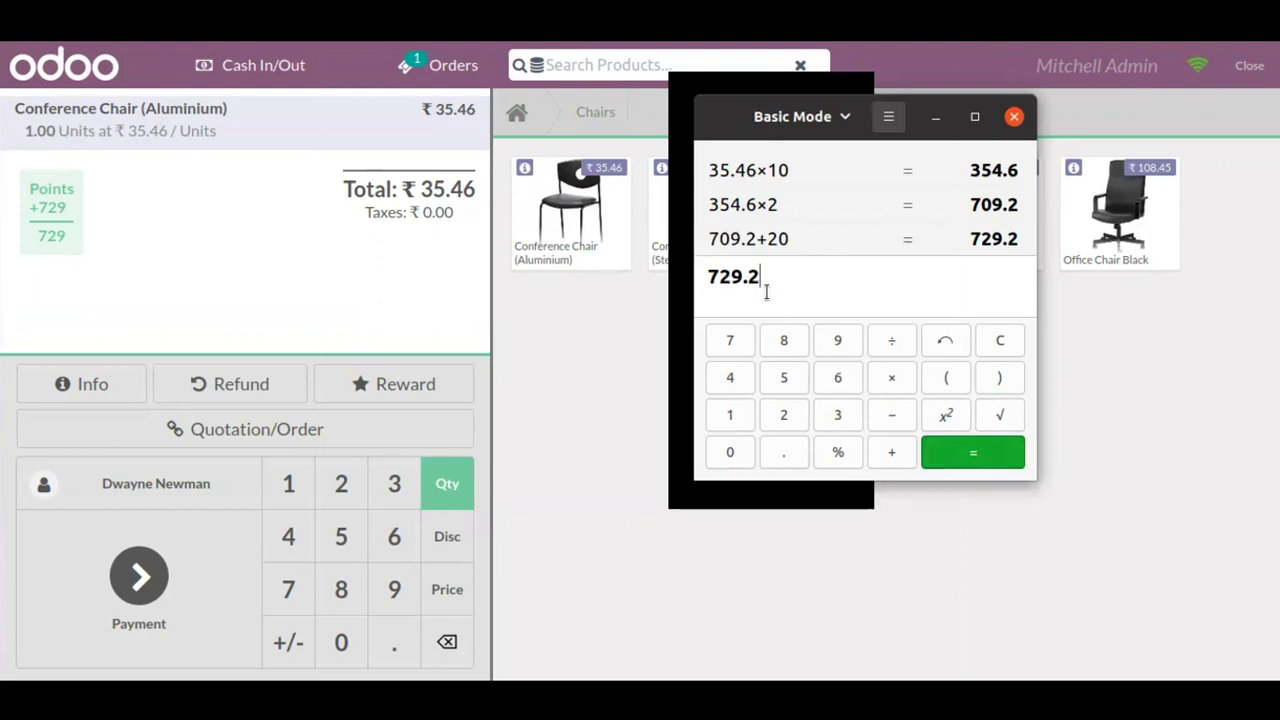
pyautogui.moveTo(786, 283); pyautogui.dragTo(680, 280)
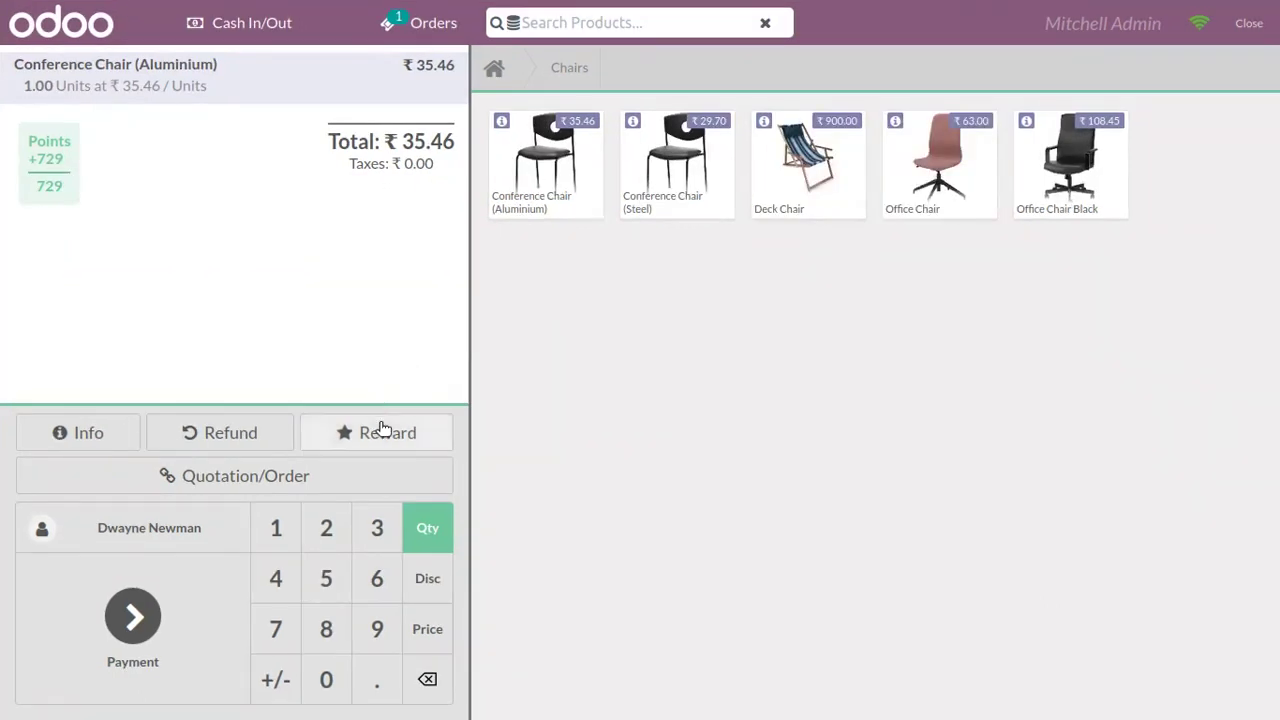
# Try to apply a loyalty reward to the customer's current order and dismiss the notice.
pyautogui.click(382, 430)
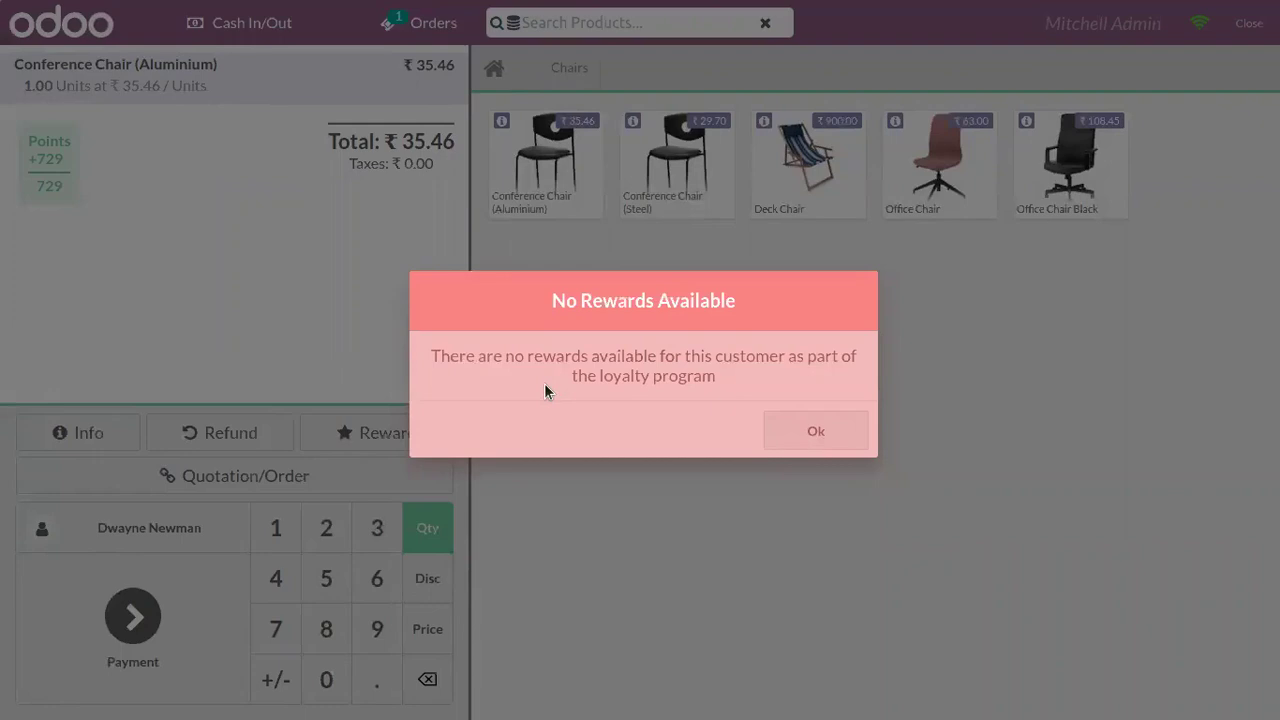
pyautogui.click(776, 431)
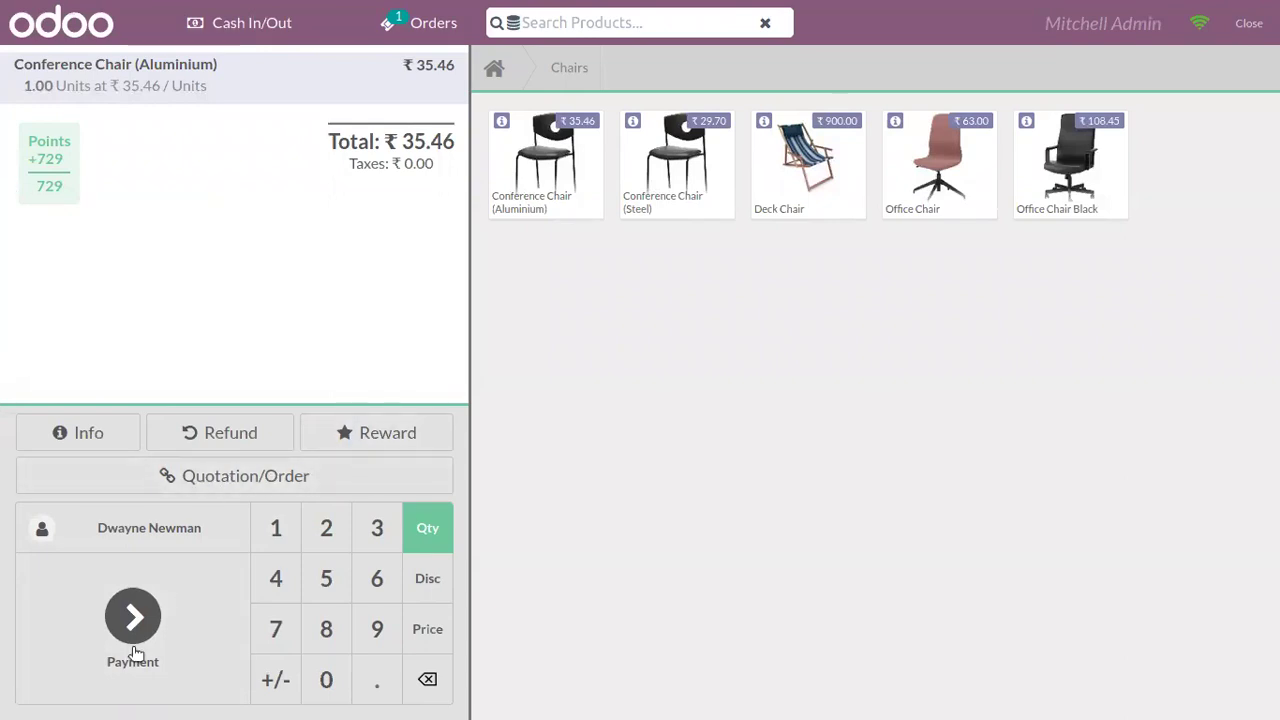
# Pay and validate the order in cash without printing the receipt, and start a new order.
pyautogui.click(155, 597)
pyautogui.click(377, 167)
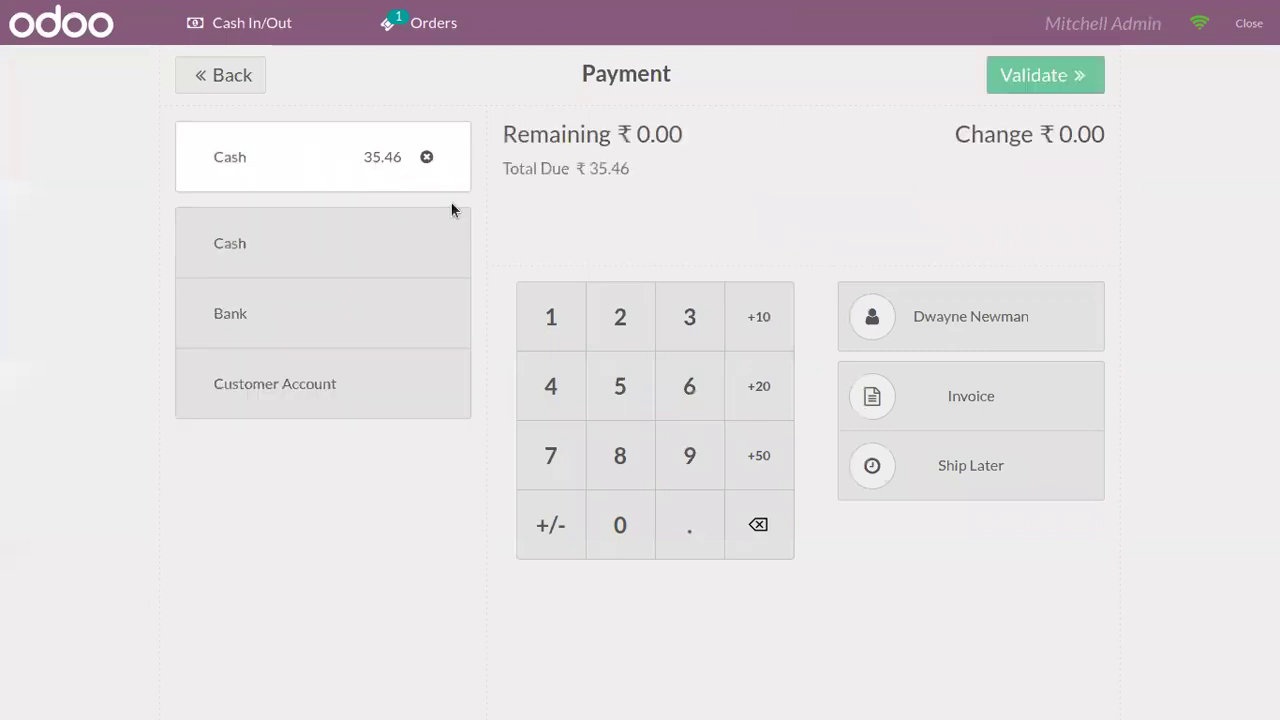
pyautogui.click(1086, 64)
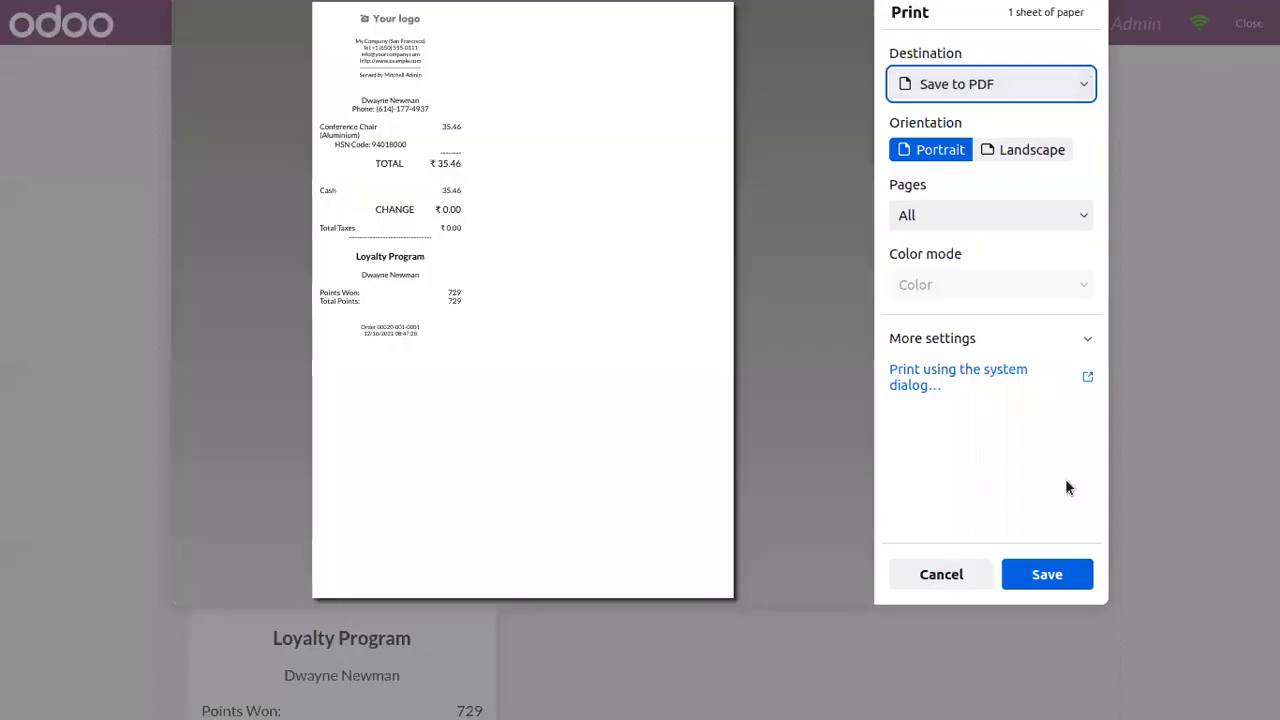
pyautogui.click(940, 574)
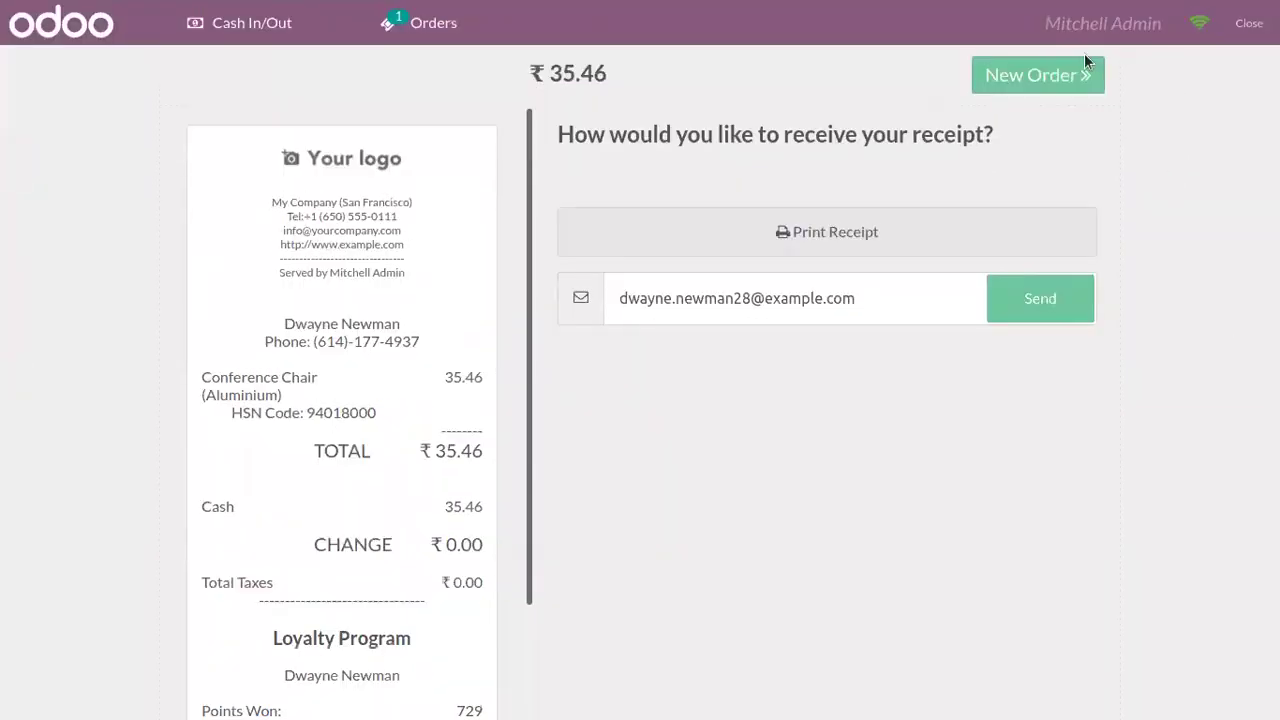
pyautogui.click(1075, 70)
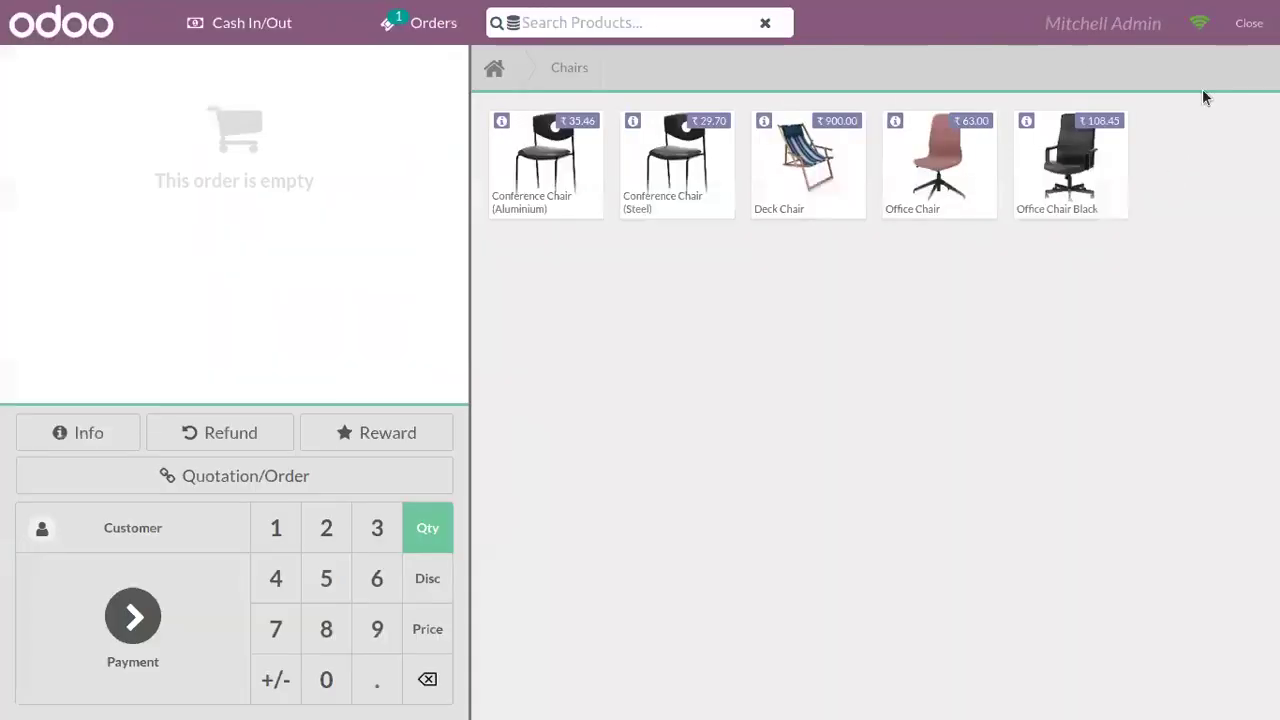
# Assign the same customer to the new order after checking their updated loyalty points.
pyautogui.click(192, 512)
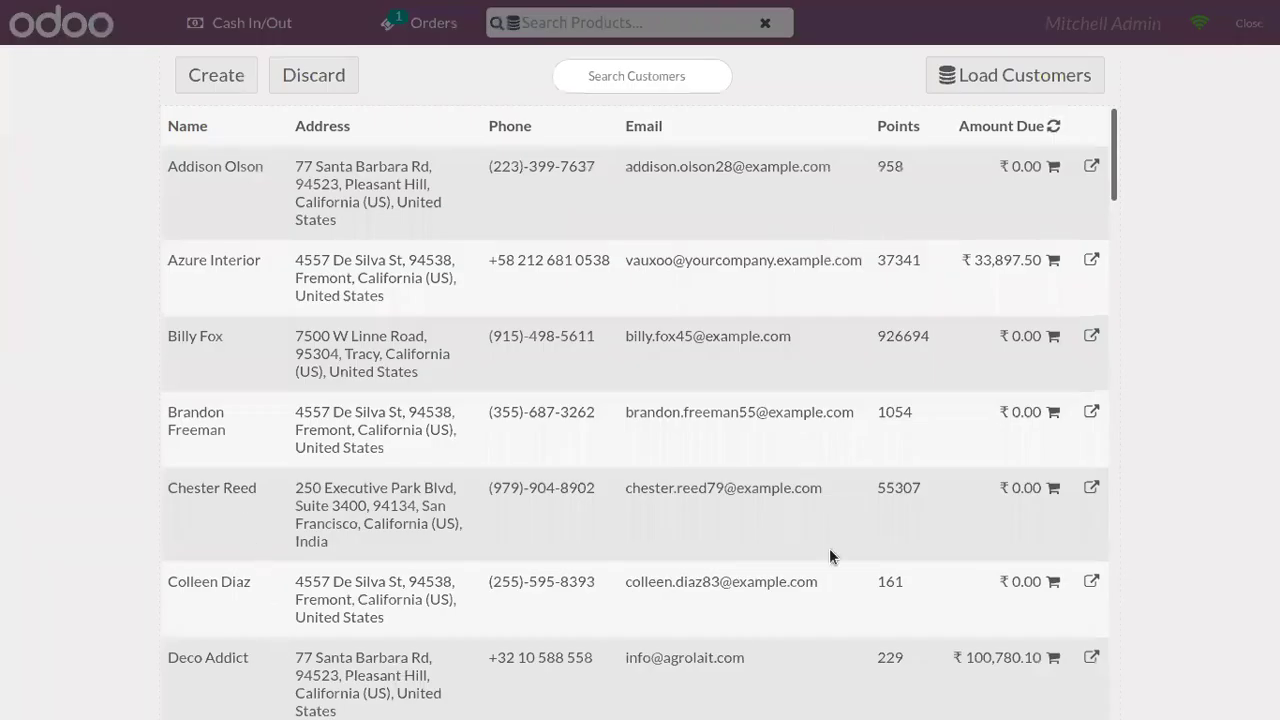
pyautogui.moveTo(1113, 120); pyautogui.dragTo(1123, 154)
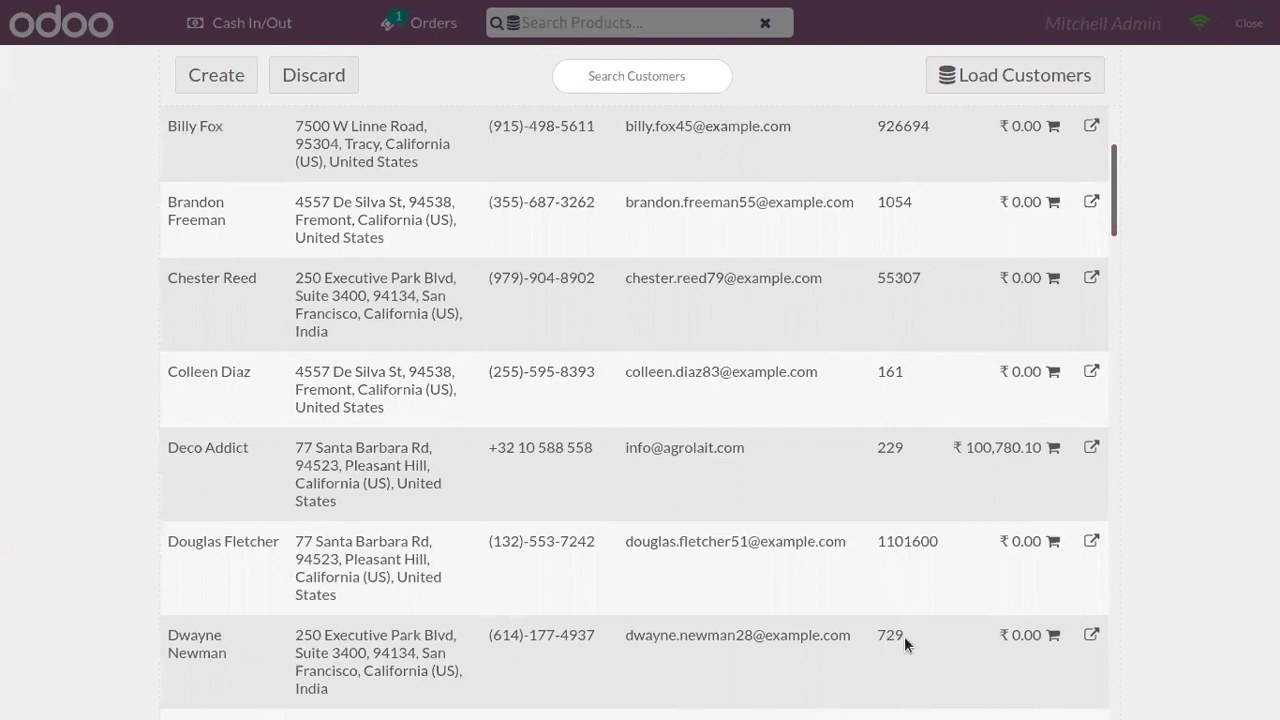
pyautogui.click(658, 649)
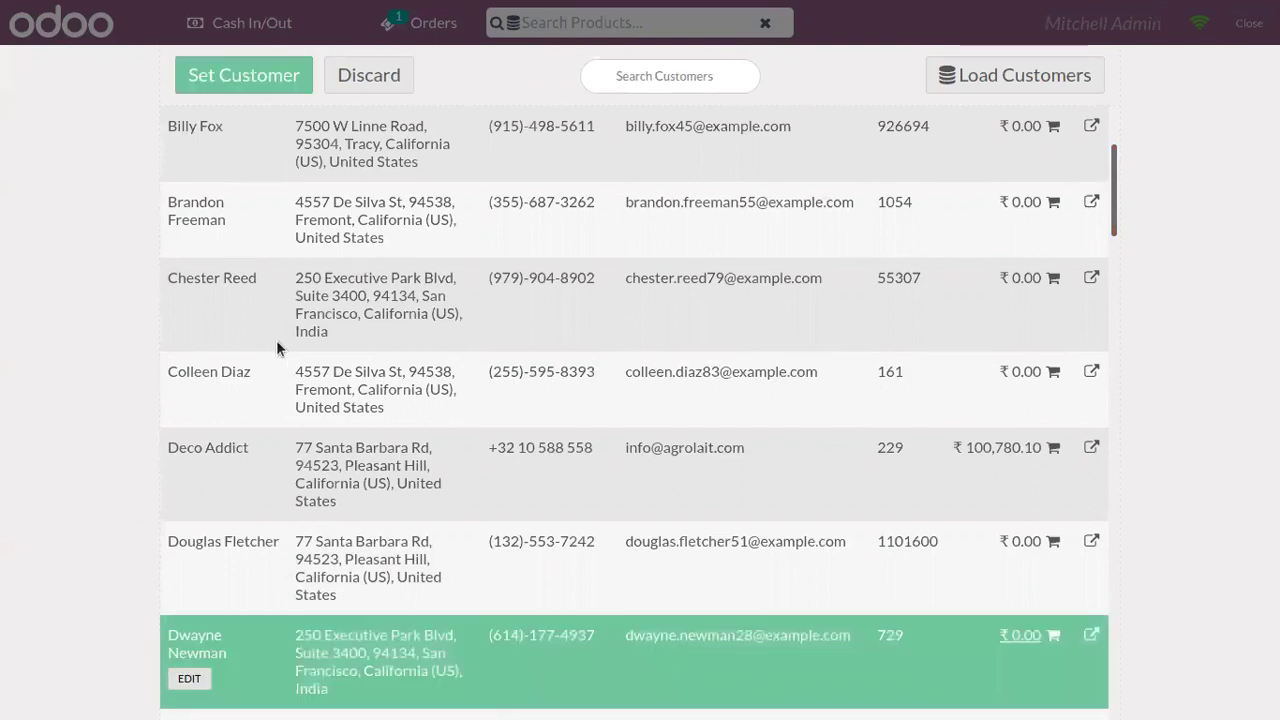
pyautogui.click(243, 80)
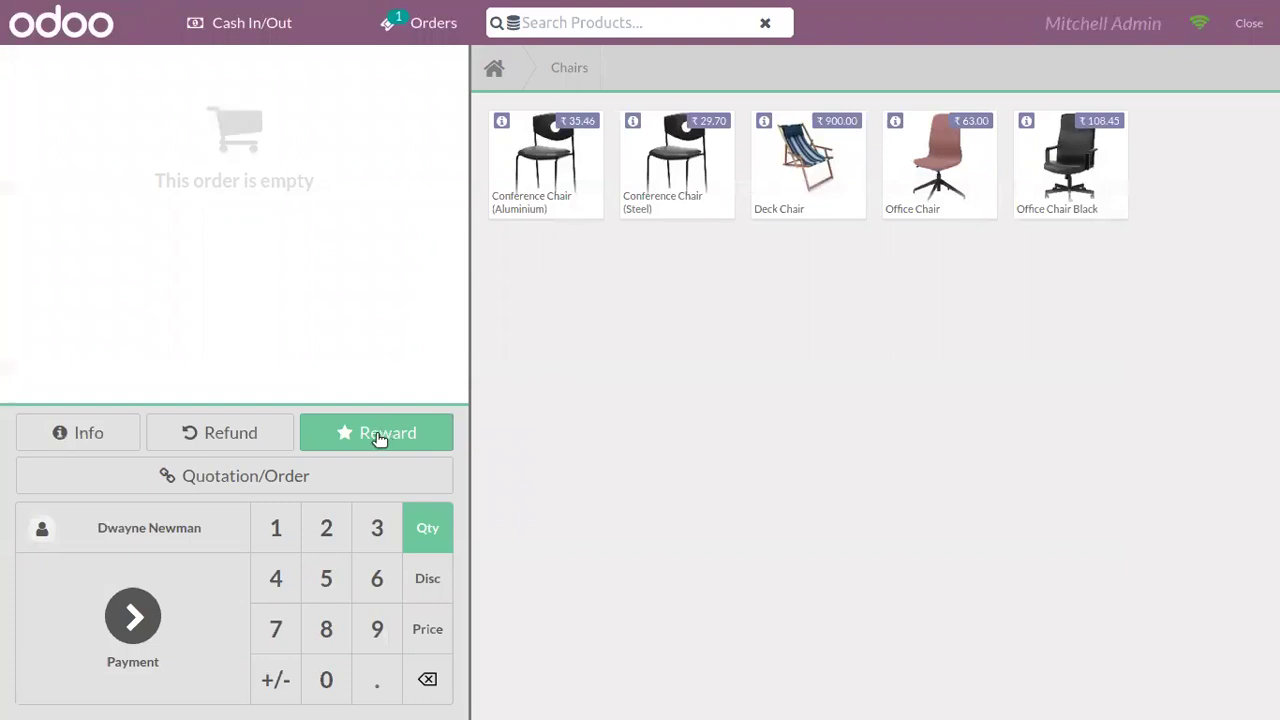
# Add one Conference Chair (Aluminium) to the order and redeem the free Simple Pen reward.
pyautogui.click(538, 171)
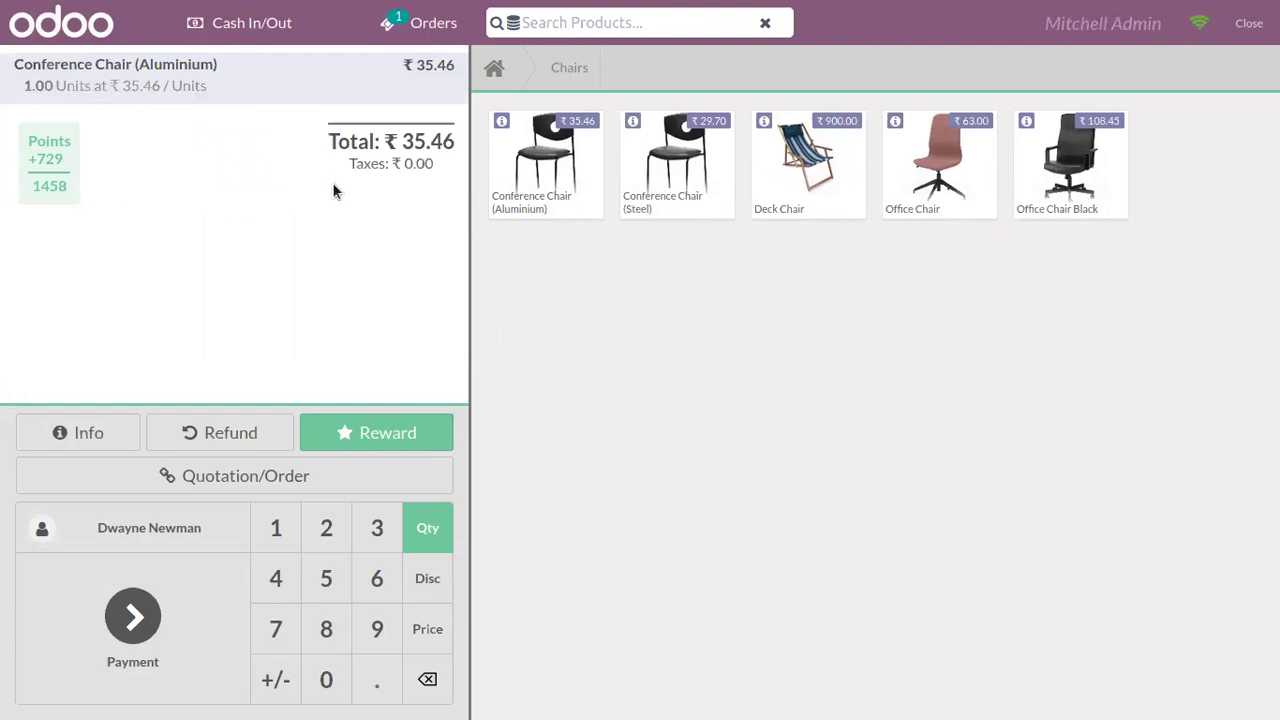
pyautogui.click(357, 428)
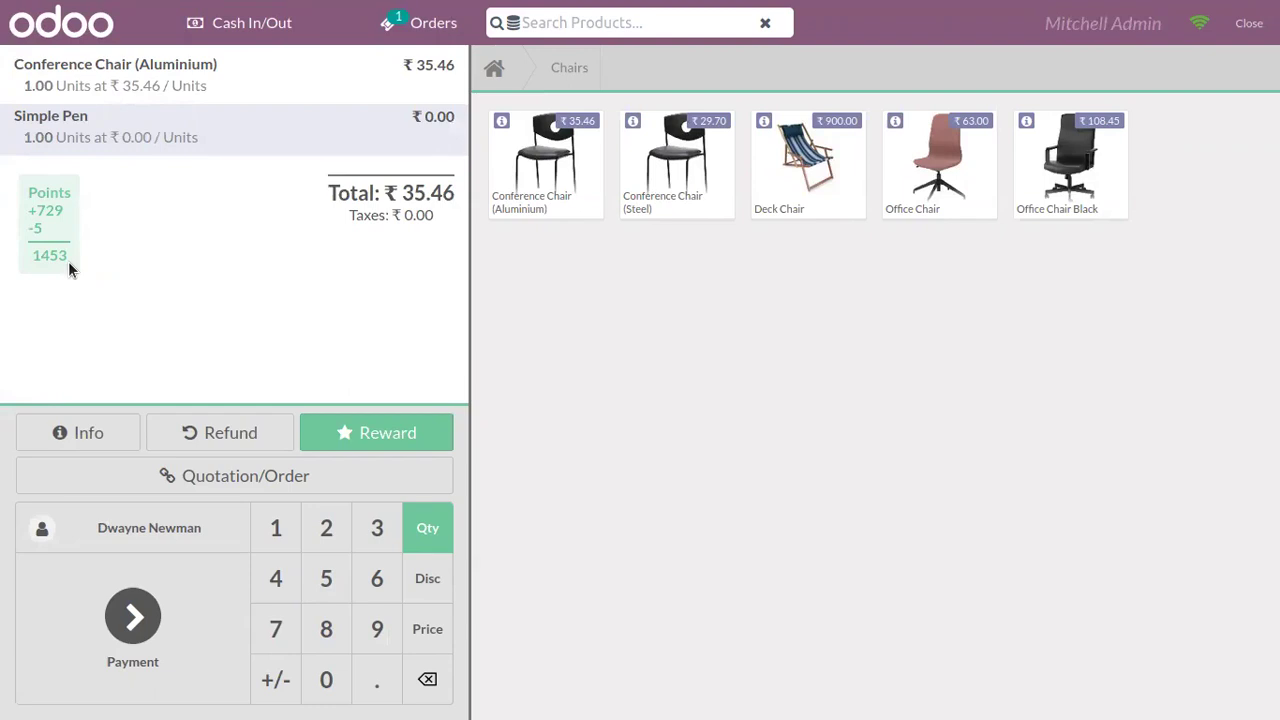
# Pay the order containing the free Simple Pen in cash and validate it without printing the receipt.
pyautogui.click(136, 590)
pyautogui.click(256, 159)
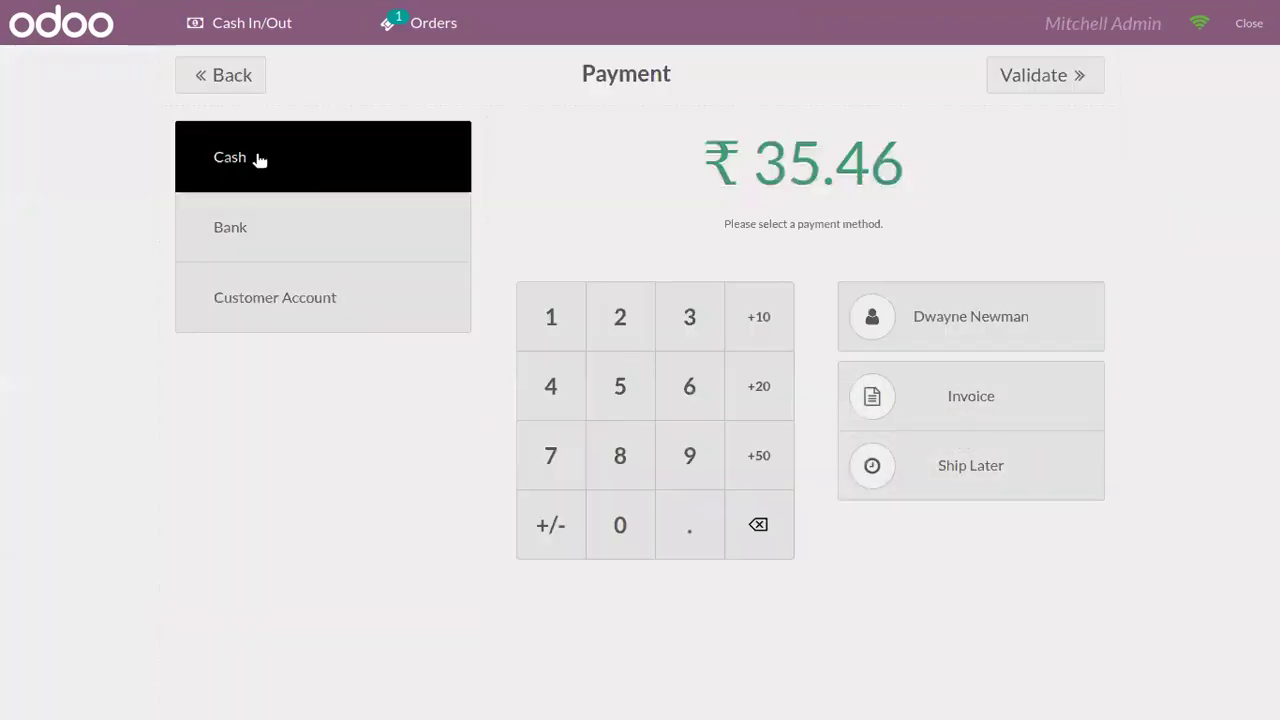
pyautogui.click(1094, 57)
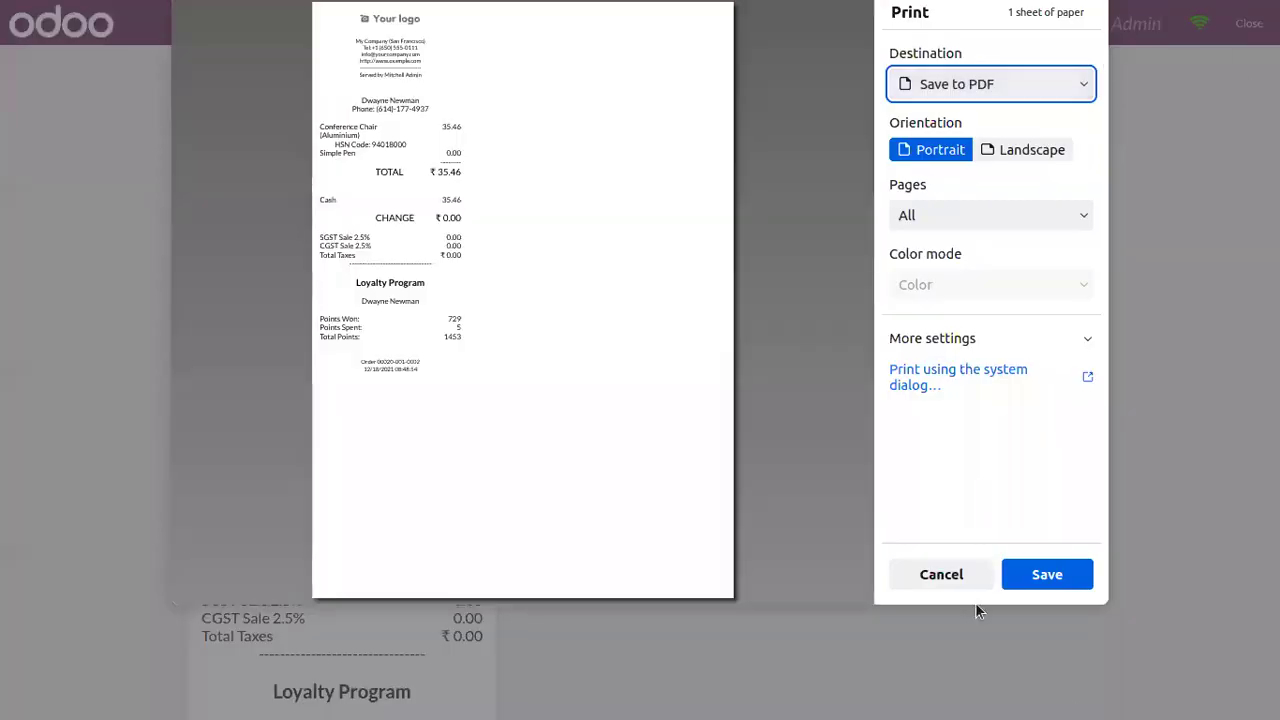
pyautogui.click(941, 574)
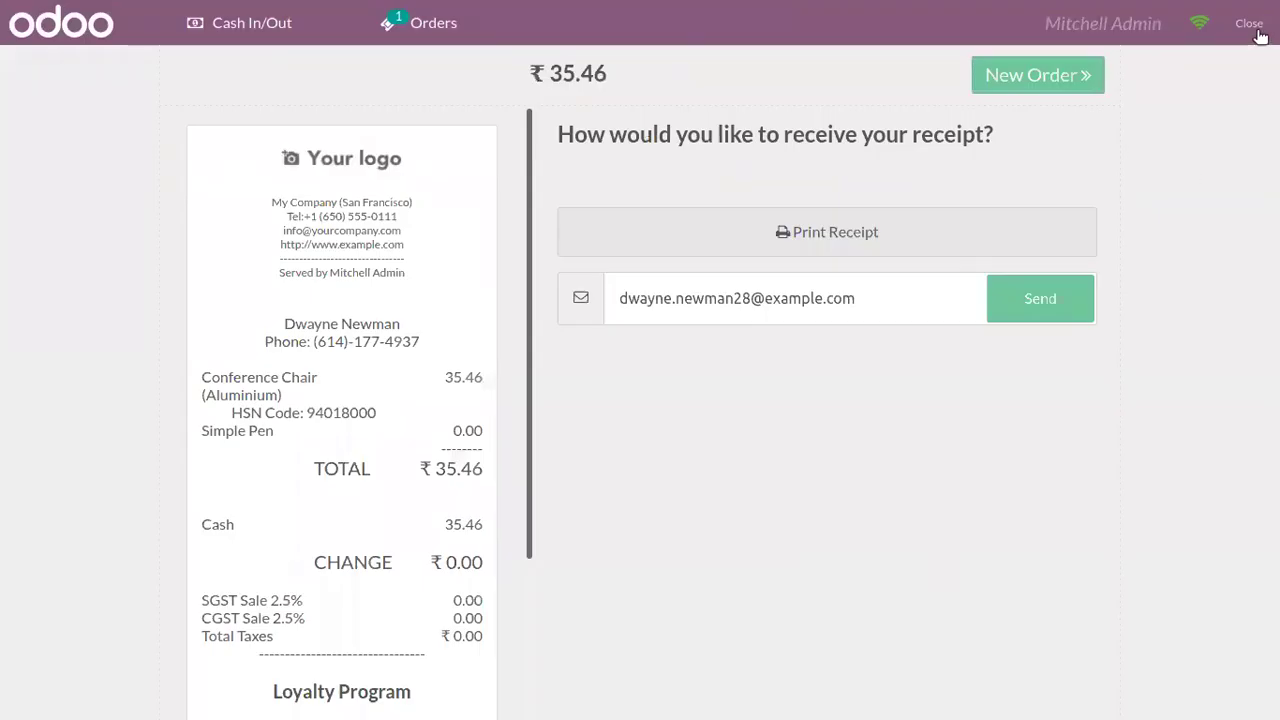
# Leave the selling screen for the Point of Sale dashboard, keeping the session open.
pyautogui.click(1252, 28)
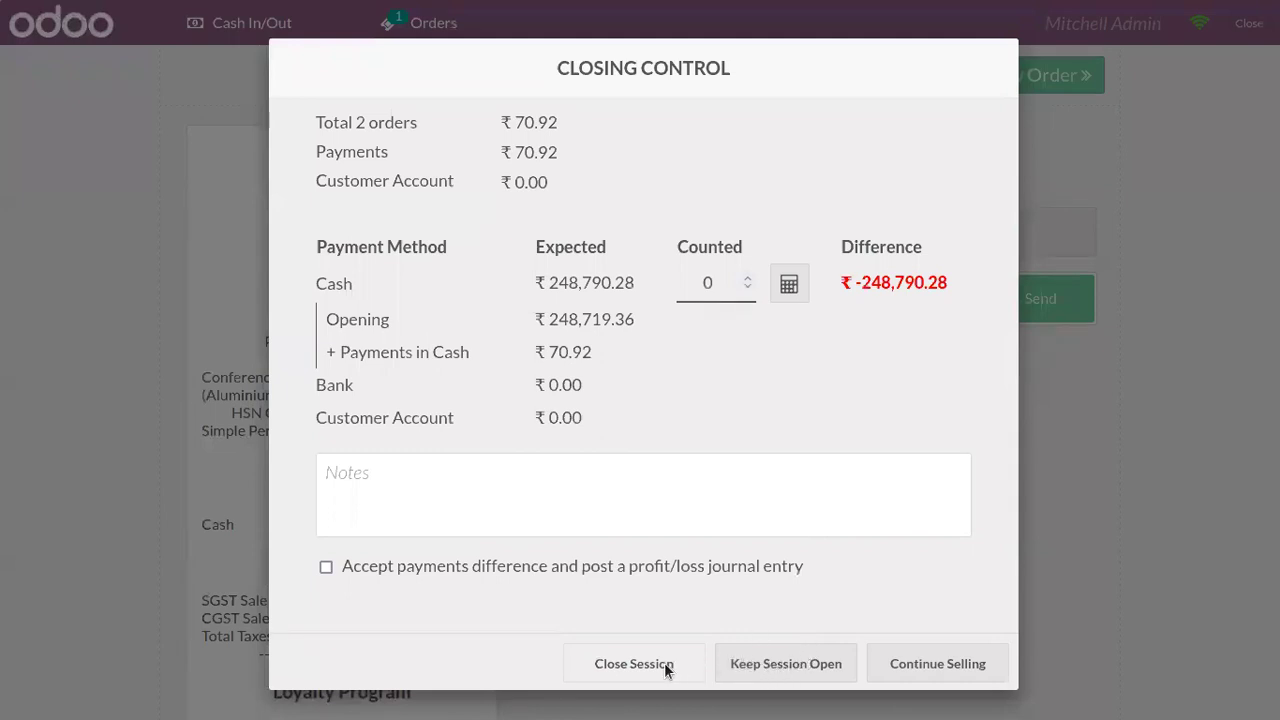
pyautogui.click(822, 664)
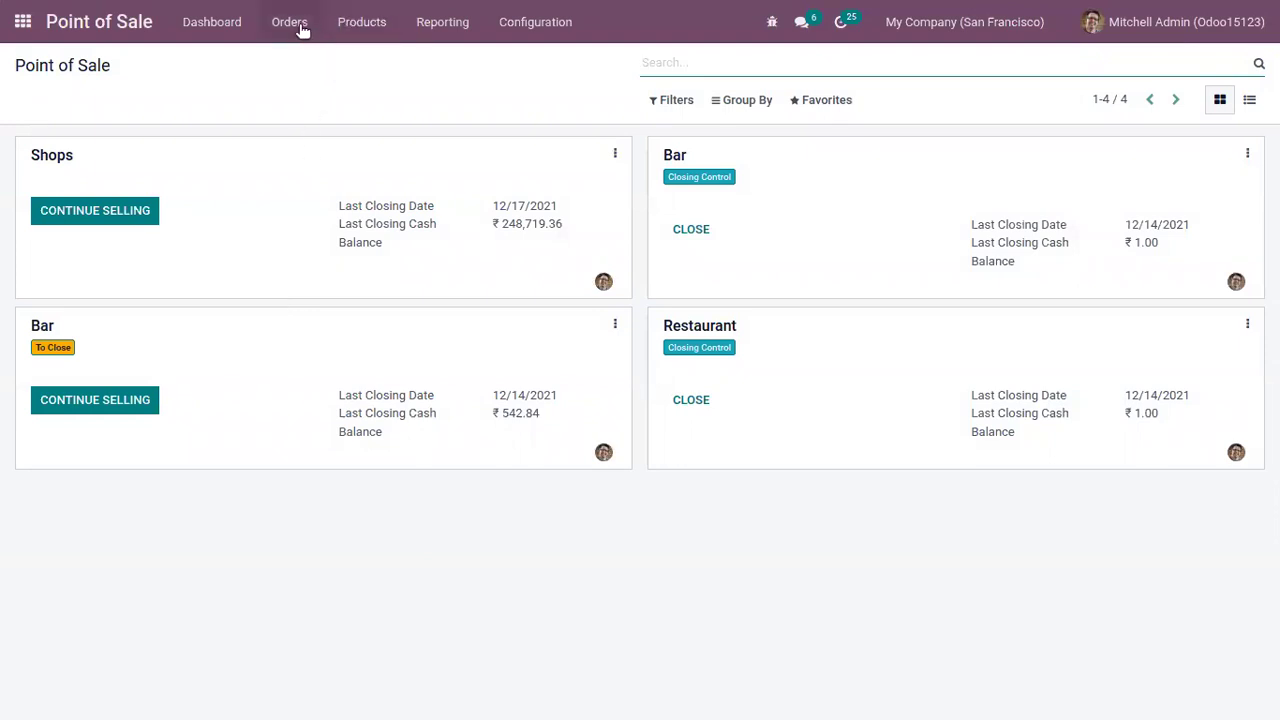
# Open the Loyalty Program record from the list of loyalty programs.
pyautogui.click(357, 35)
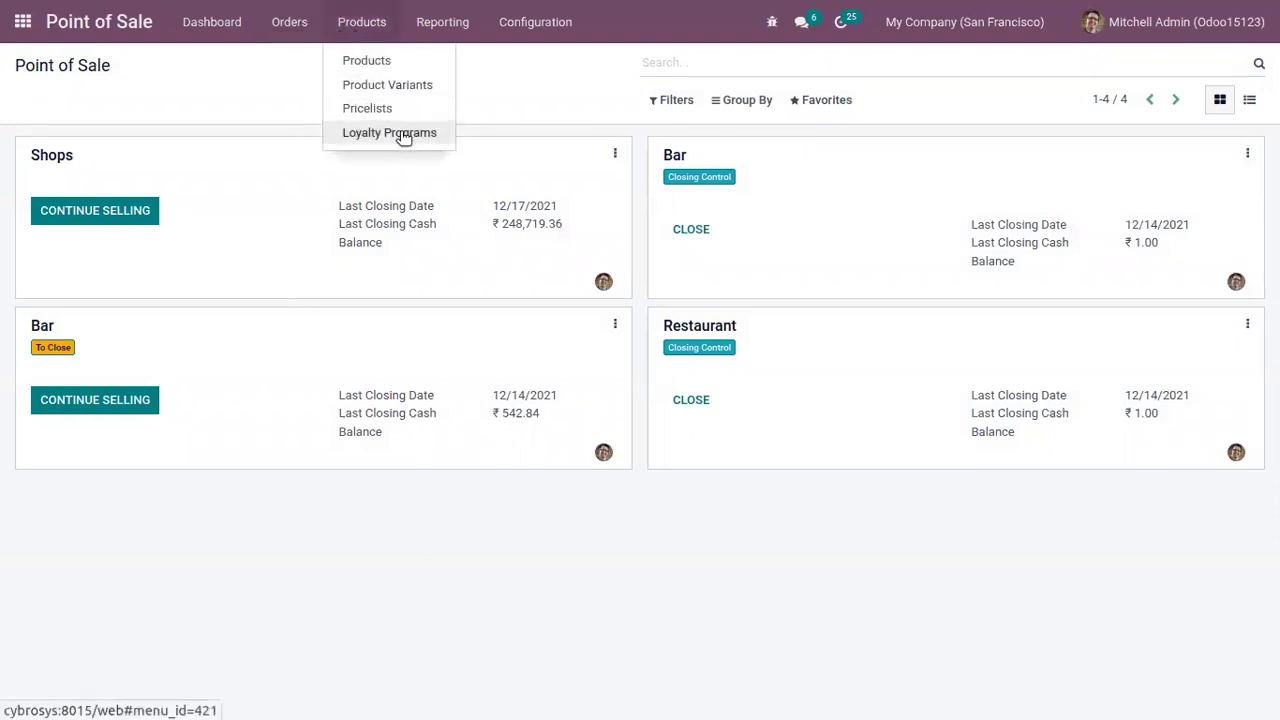
pyautogui.click(403, 133)
pyautogui.click(300, 178)
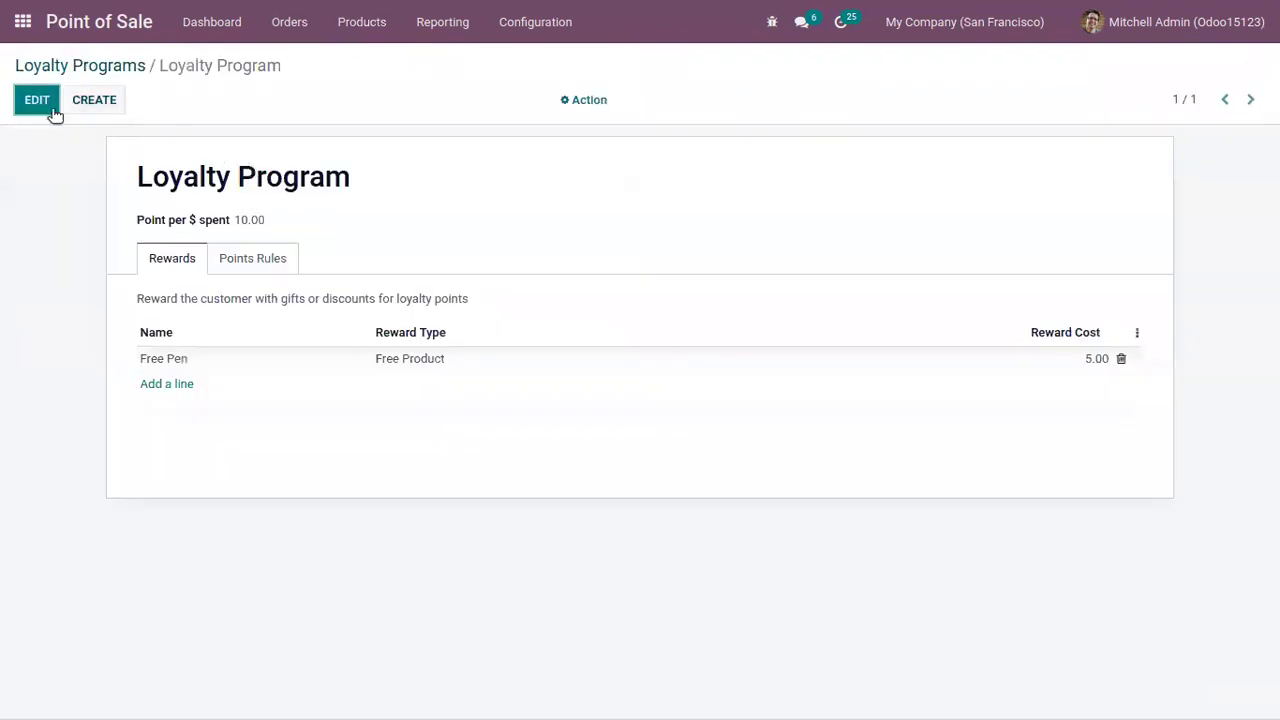
# Start a new reward in the loyalty program named "Discount 25 %" with a reward cost of 15 and minimum points of 80.
pyautogui.click(45, 106)
pyautogui.click(172, 407)
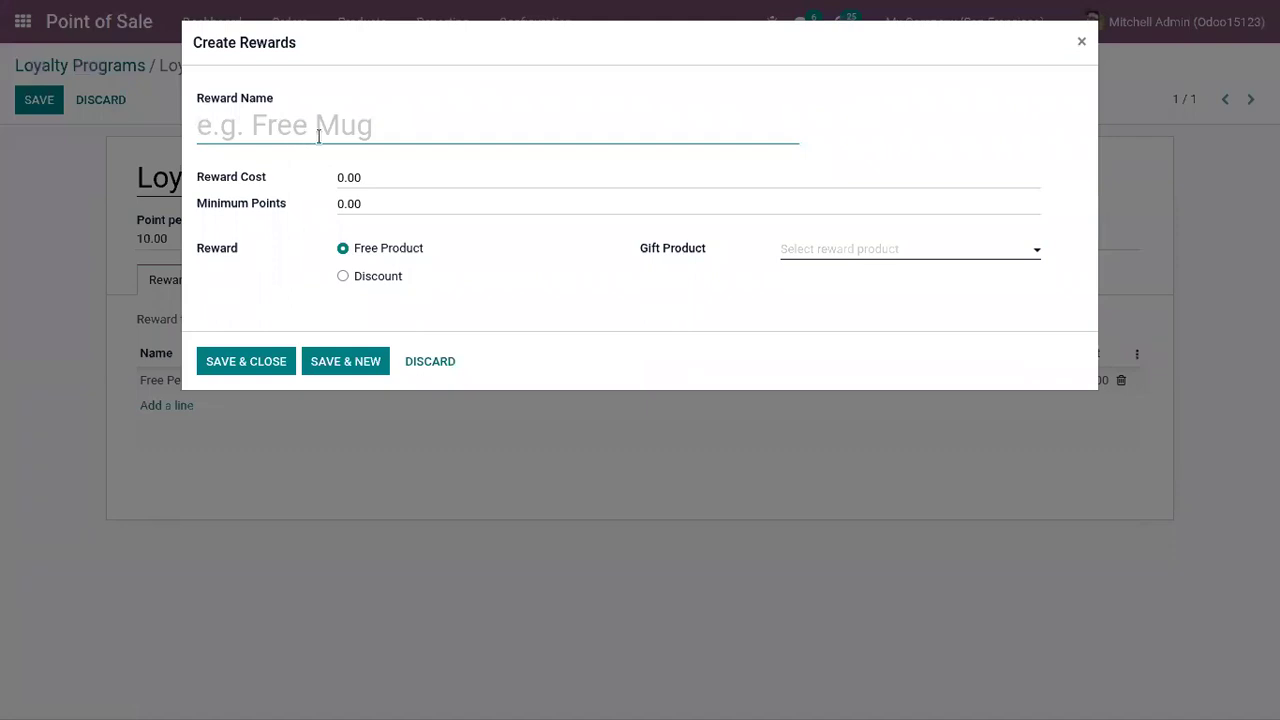
pyautogui.write('Discou')
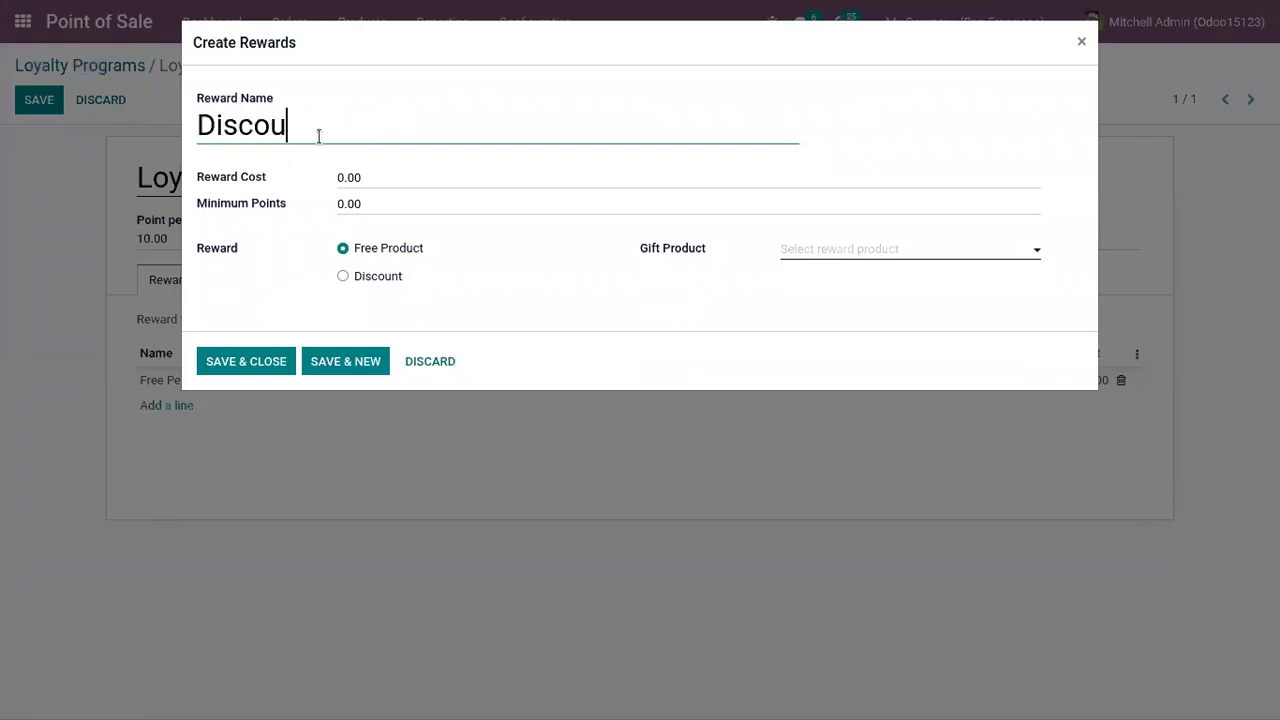
pyautogui.write('nt 15')
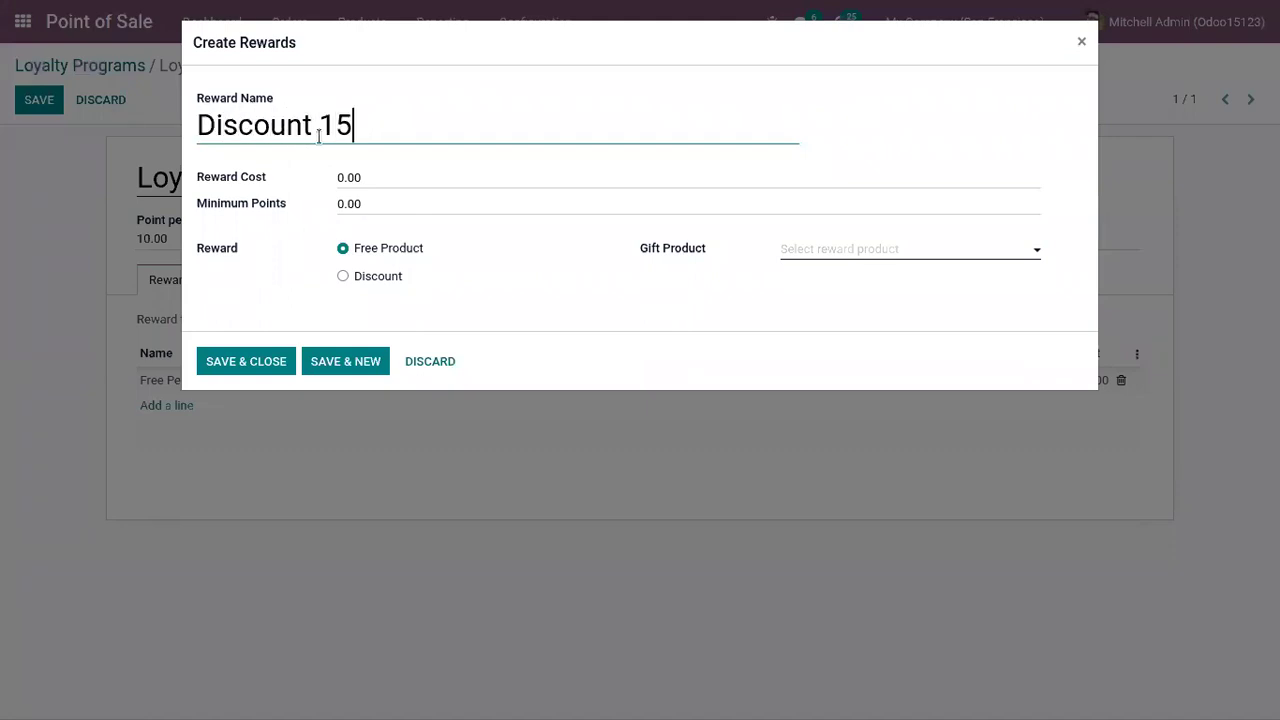
pyautogui.write(' %')
pyautogui.press('BackSpace')
pyautogui.write('25')
pyautogui.click(343, 177)
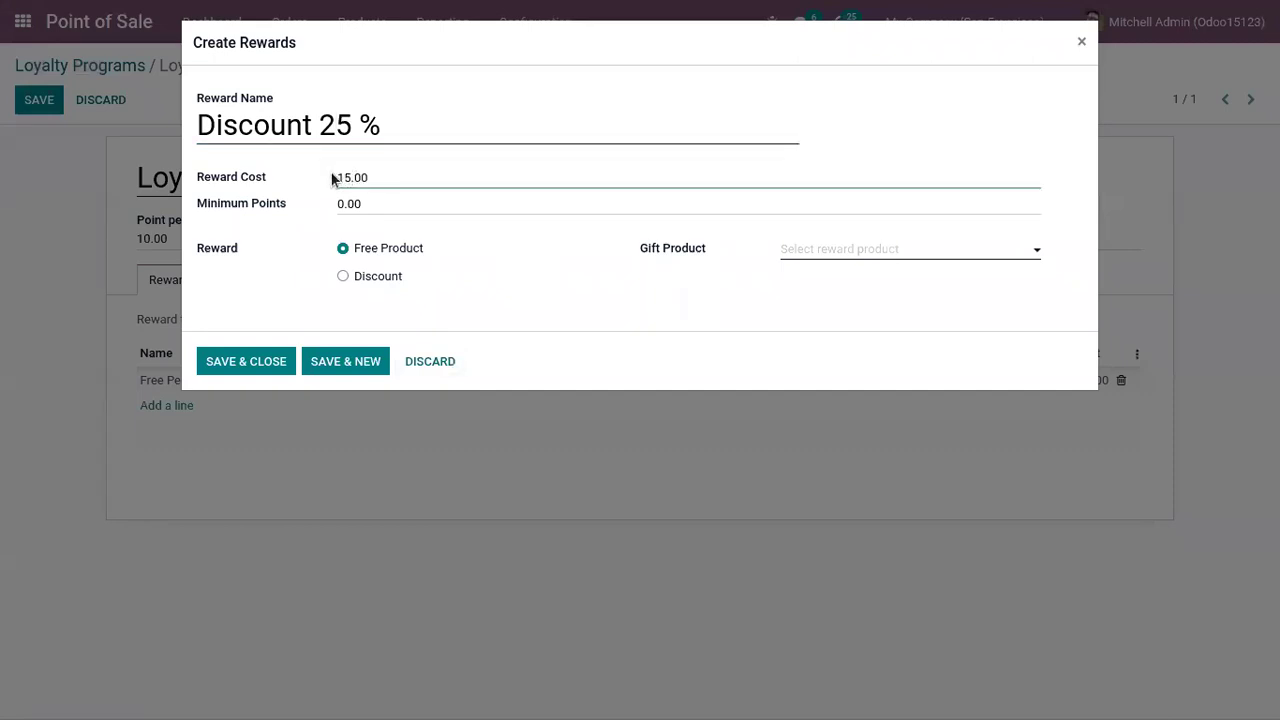
pyautogui.click(339, 204)
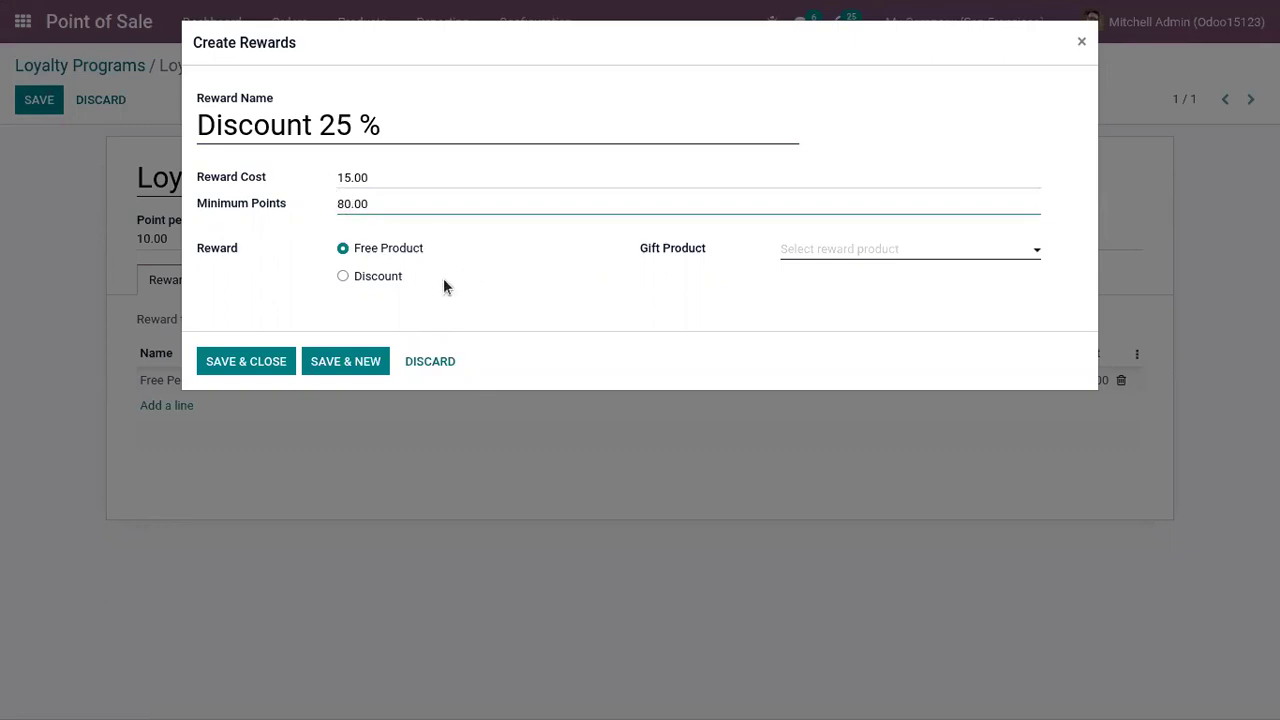
# Make the reward a discount and create a new product named "discount" as its discount product.
pyautogui.click(383, 276)
pyautogui.click(437, 318)
pyautogui.write('d')
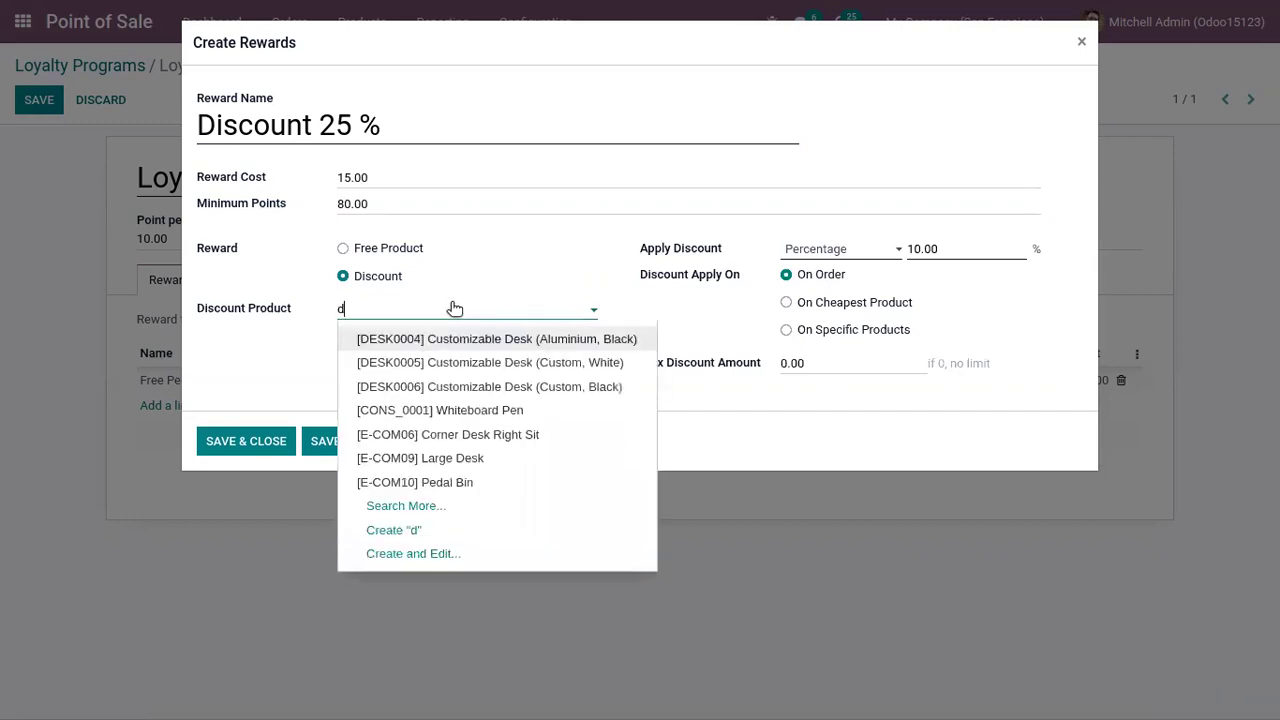
pyautogui.write('iscount')
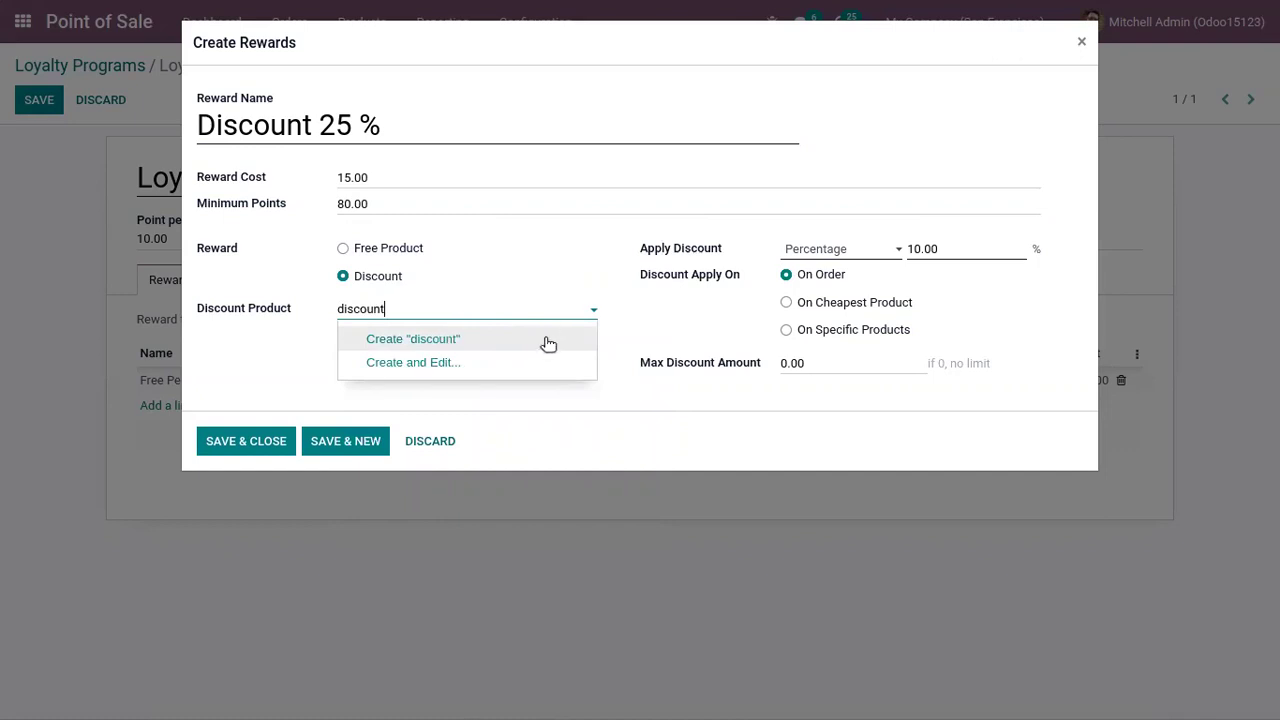
pyautogui.click(500, 364)
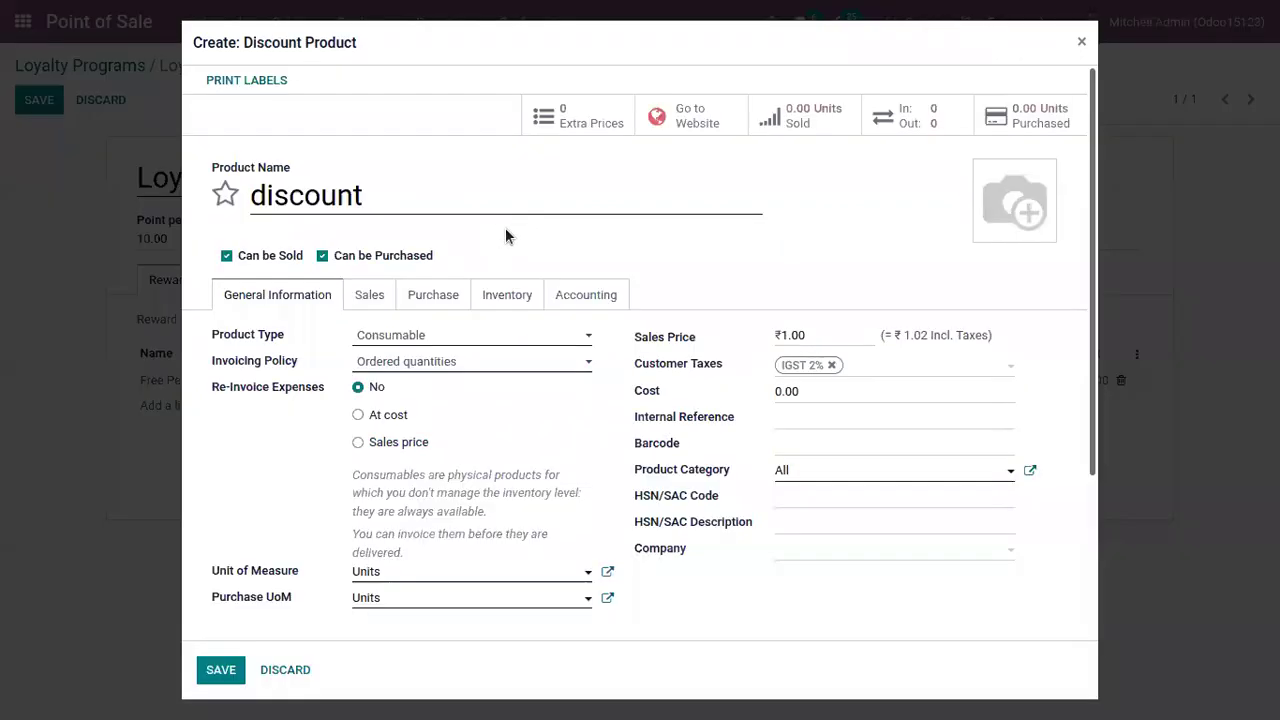
pyautogui.click(219, 676)
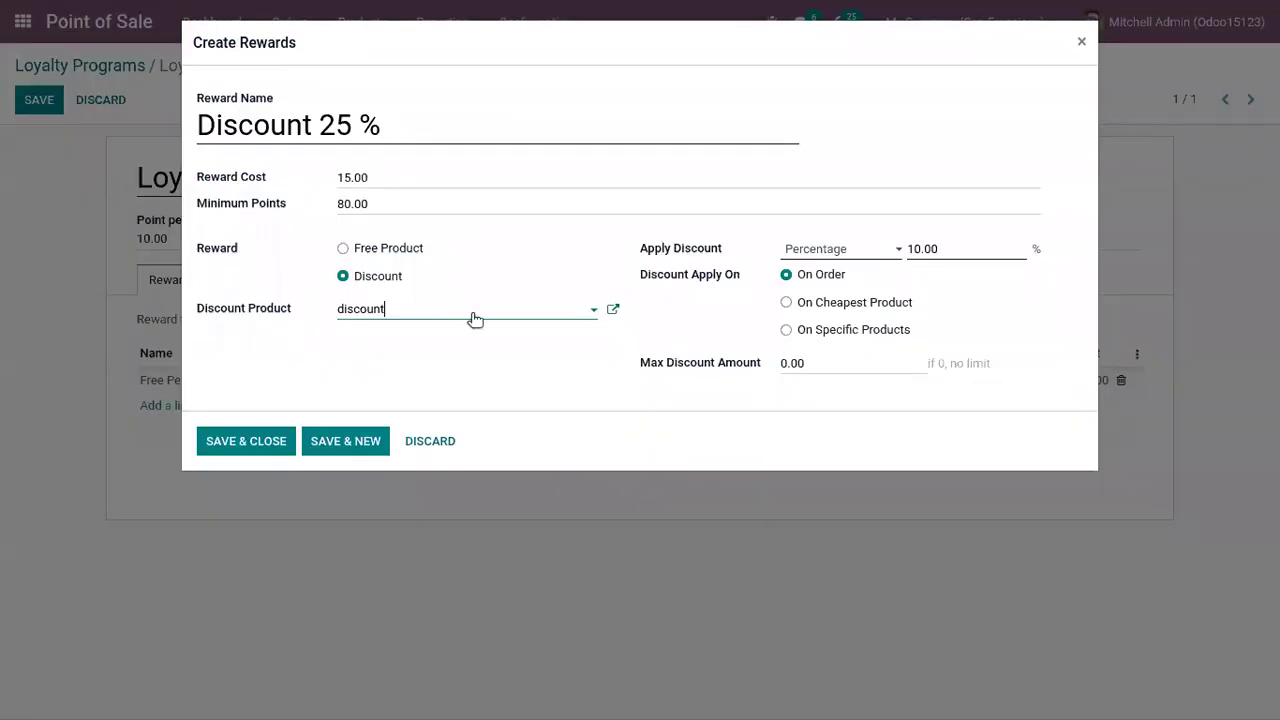
# Set the reward's percentage discount to 25 %.
pyautogui.click(820, 250)
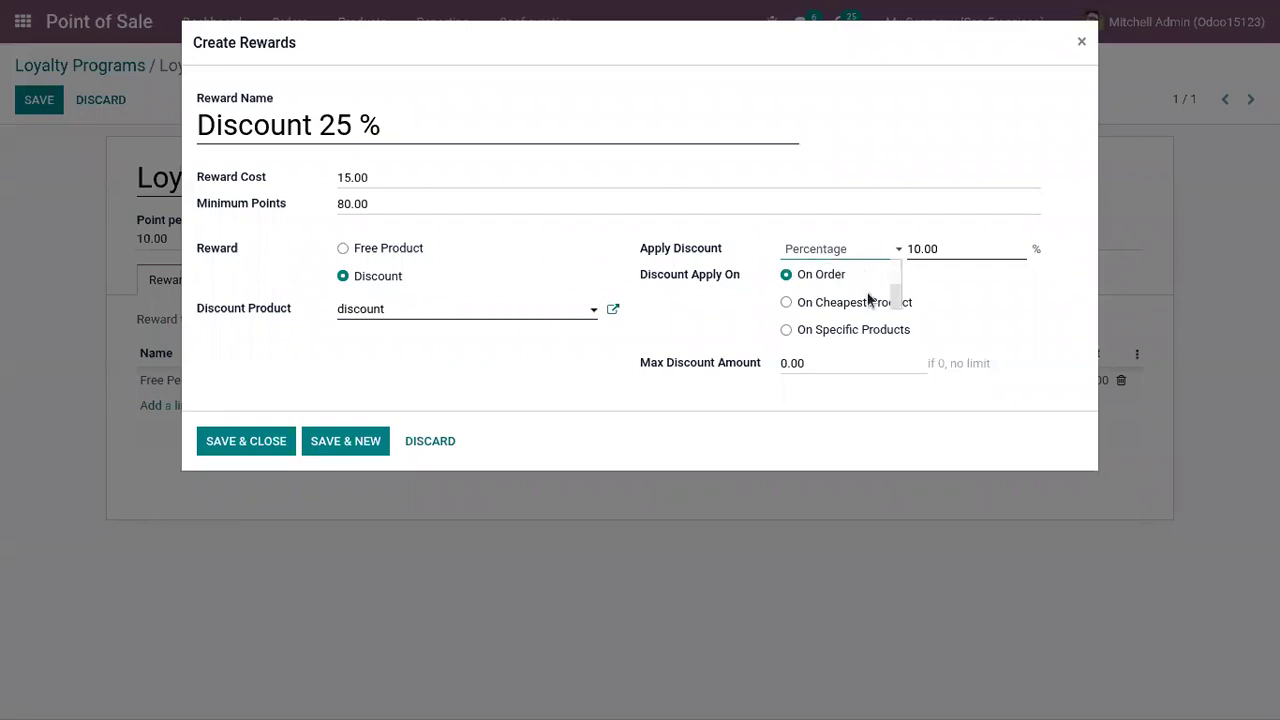
pyautogui.click(933, 250)
pyautogui.press('BackSpace')
pyautogui.press('BackSpace')
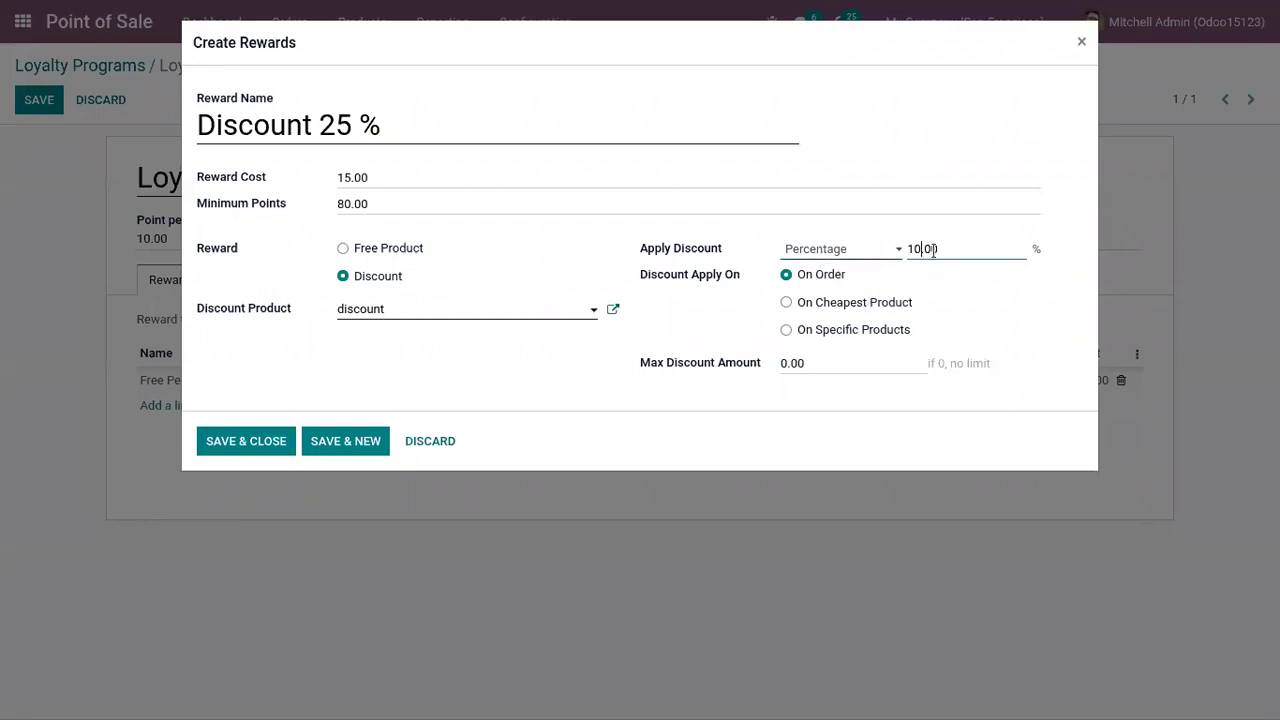
pyautogui.press('BackSpace')
pyautogui.press('BackSpace')
pyautogui.write('25')
pyautogui.click(917, 294)
# Apply the discount on specific products, adding the Customizable Desk variants DESK0004, DESK0005 and DESK0006.
pyautogui.click(838, 302)
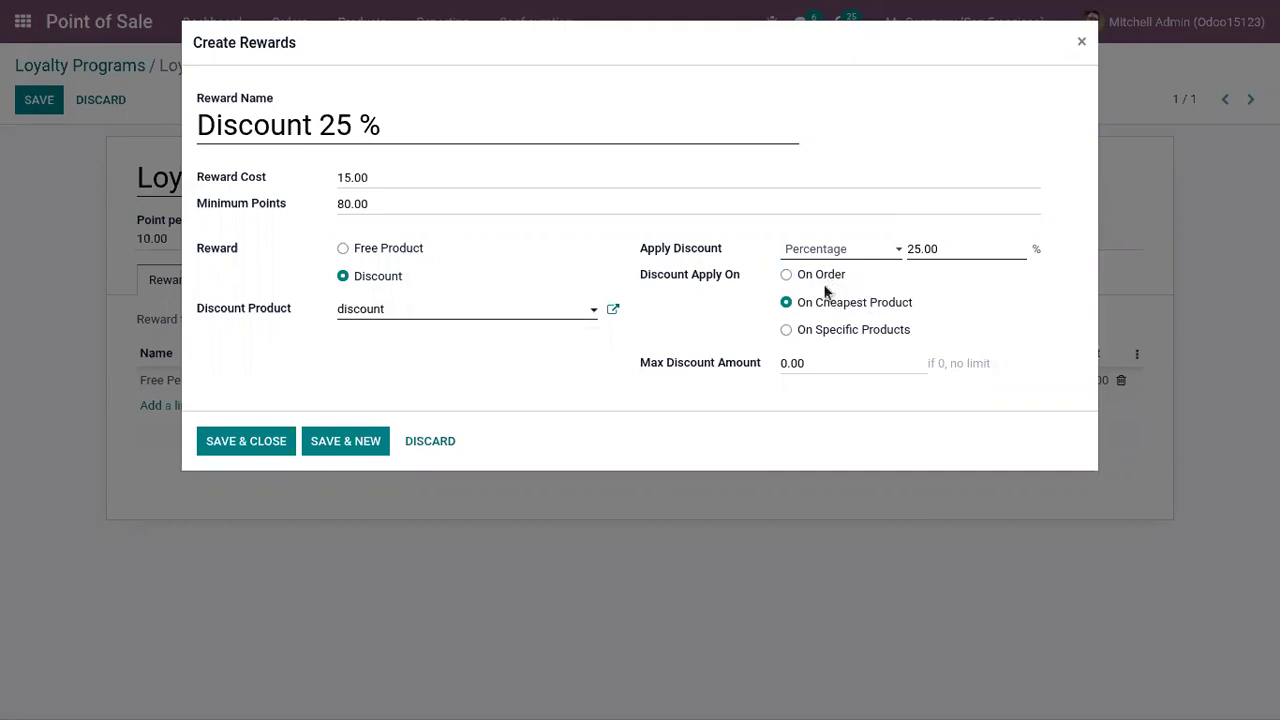
pyautogui.click(831, 338)
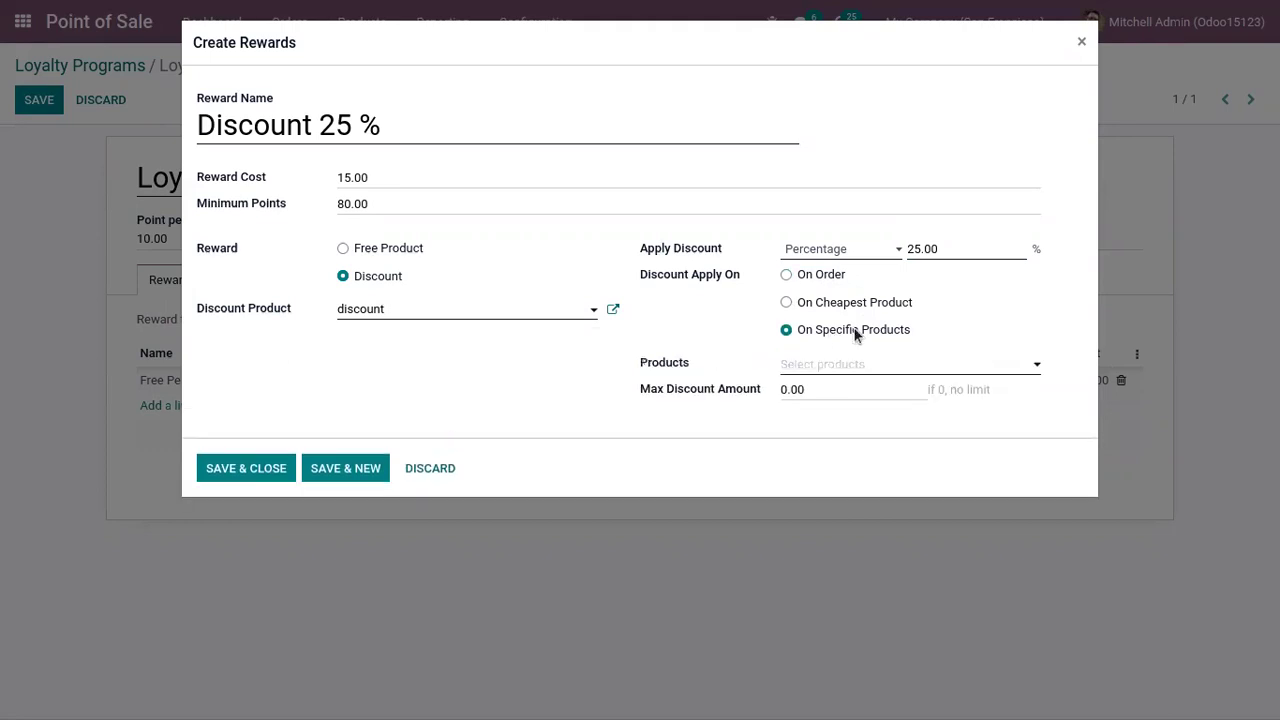
pyautogui.click(843, 366)
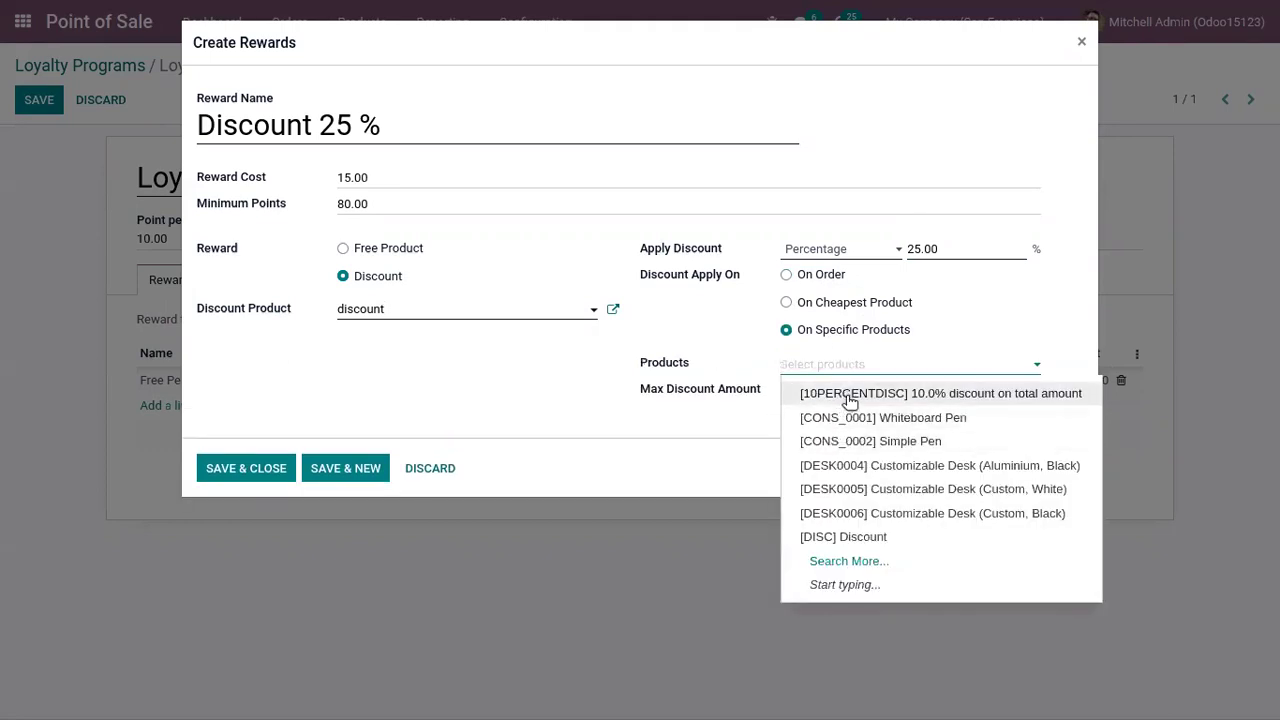
pyautogui.click(903, 466)
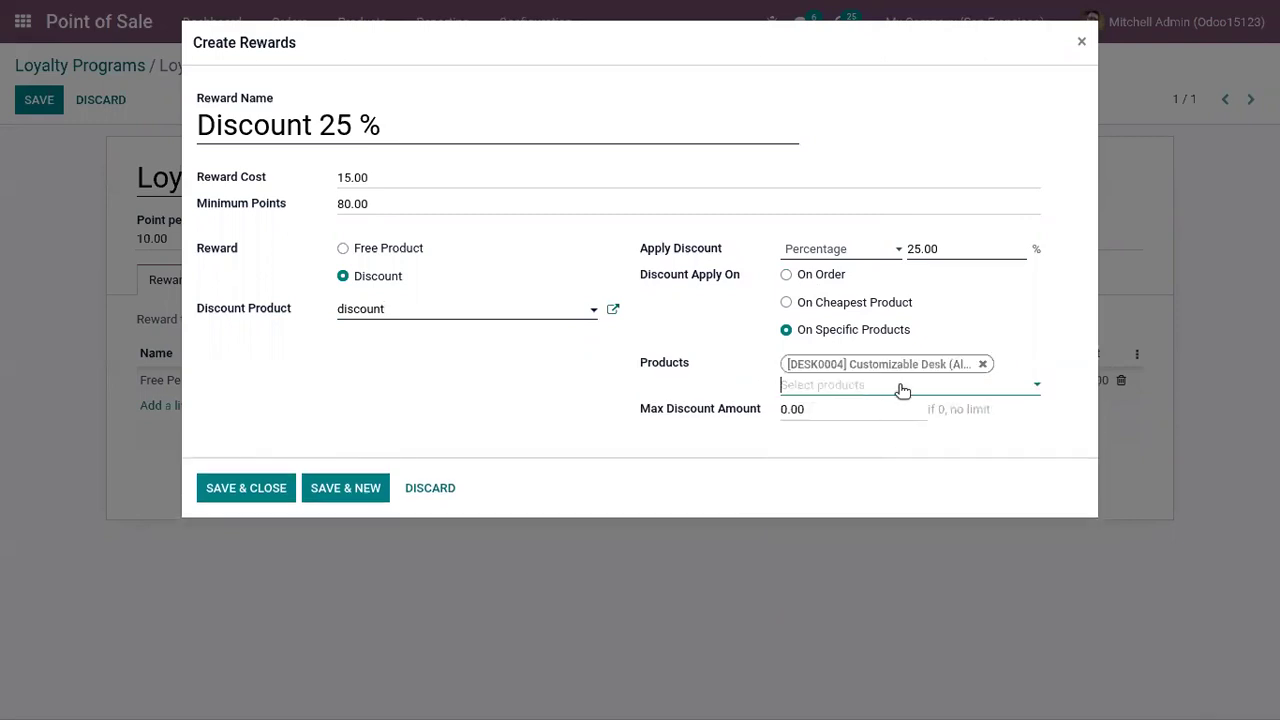
pyautogui.click(902, 390)
pyautogui.click(946, 487)
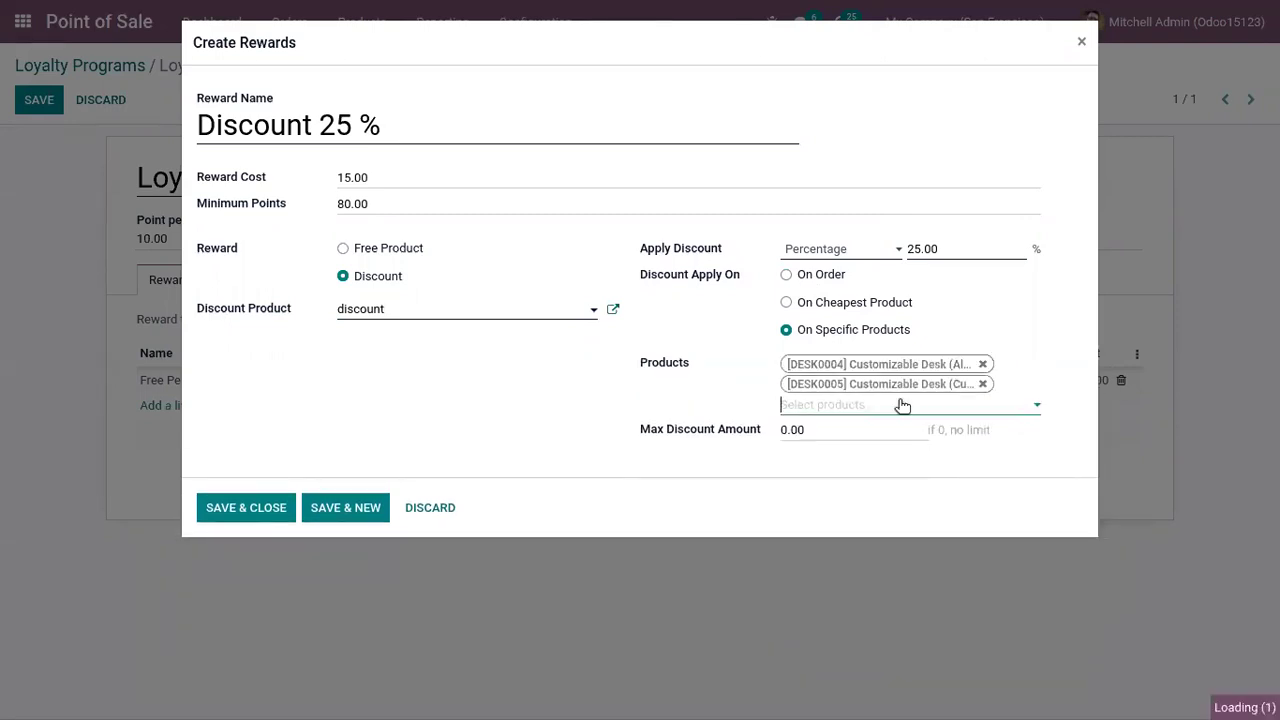
pyautogui.click(902, 405)
pyautogui.click(880, 503)
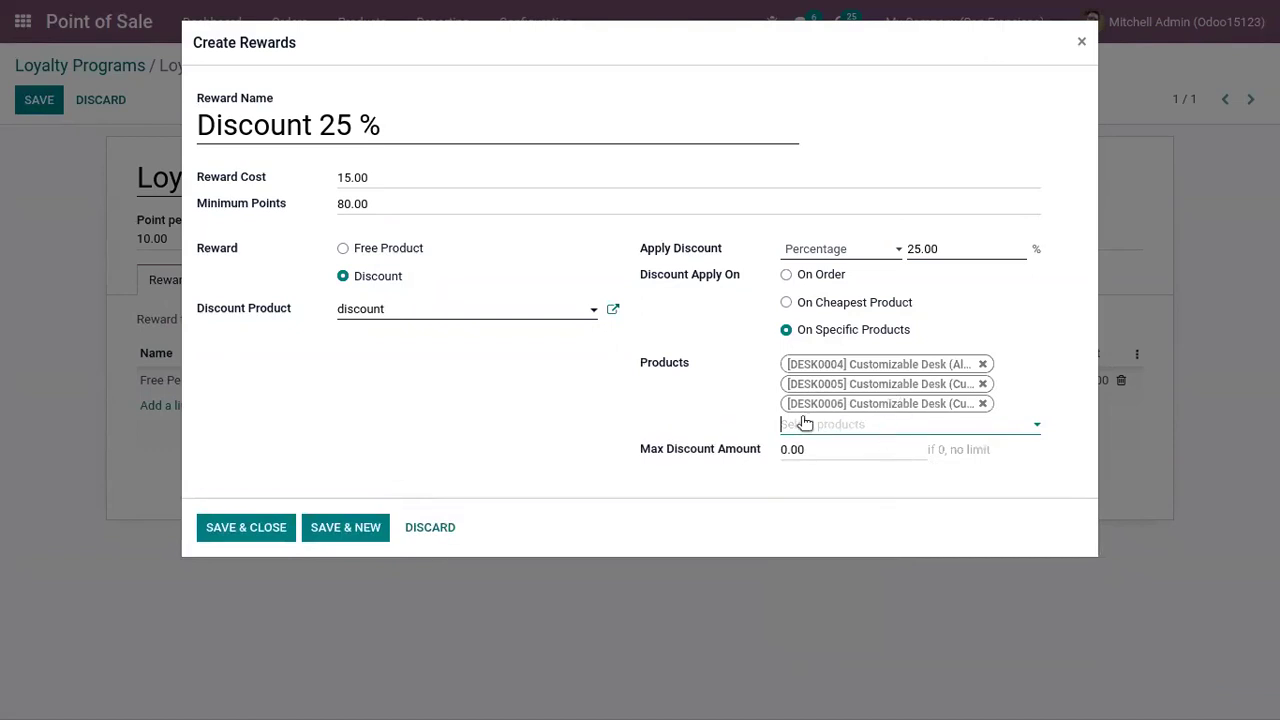
pyautogui.click(787, 450)
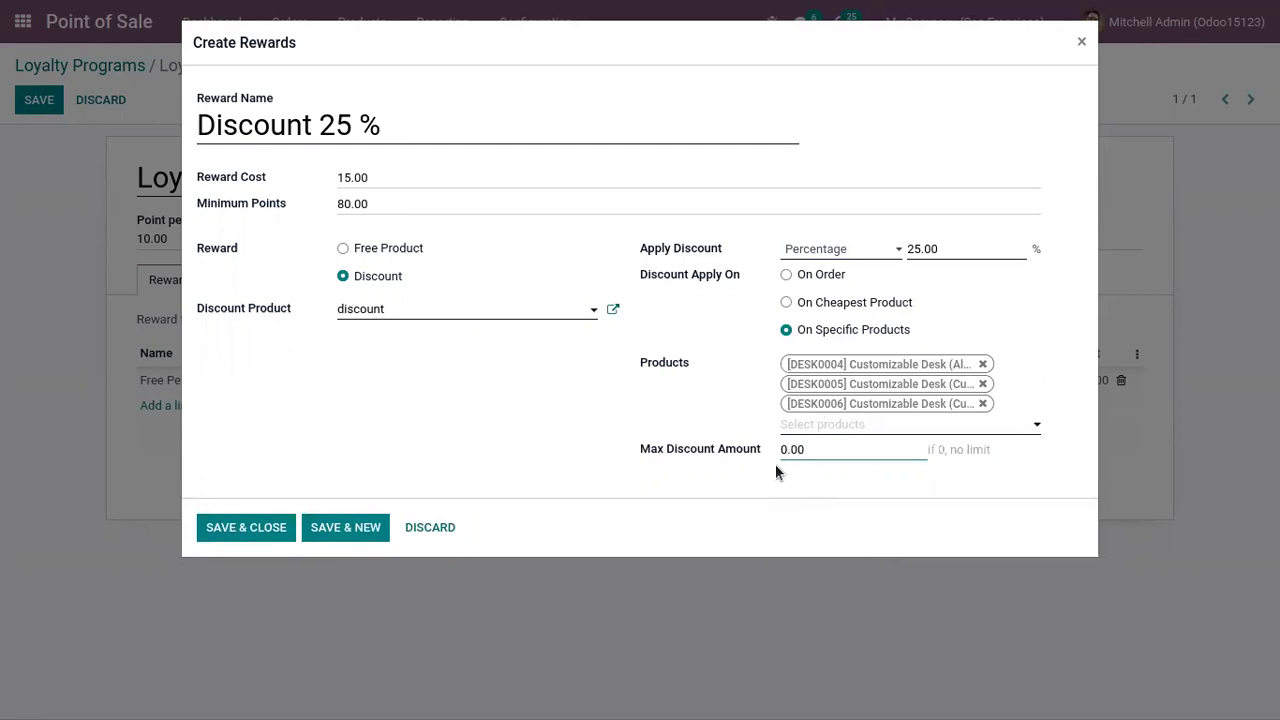
# Save the Discount 25 % reward and the loyalty program's changes.
pyautogui.click(222, 527)
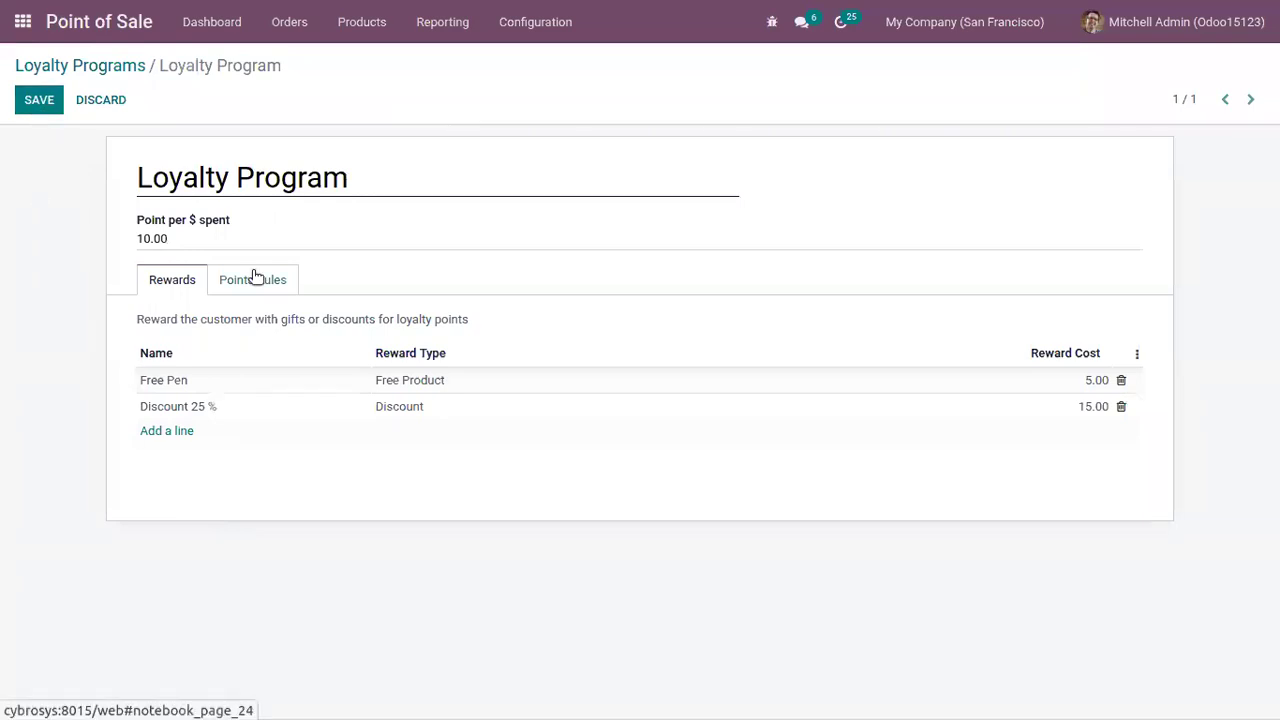
pyautogui.click(254, 278)
pyautogui.click(176, 283)
pyautogui.click(39, 100)
# Resume the Shops session and add one Customizable Desk (Aluminium, Black) from the full product list to the order.
pyautogui.click(70, 66)
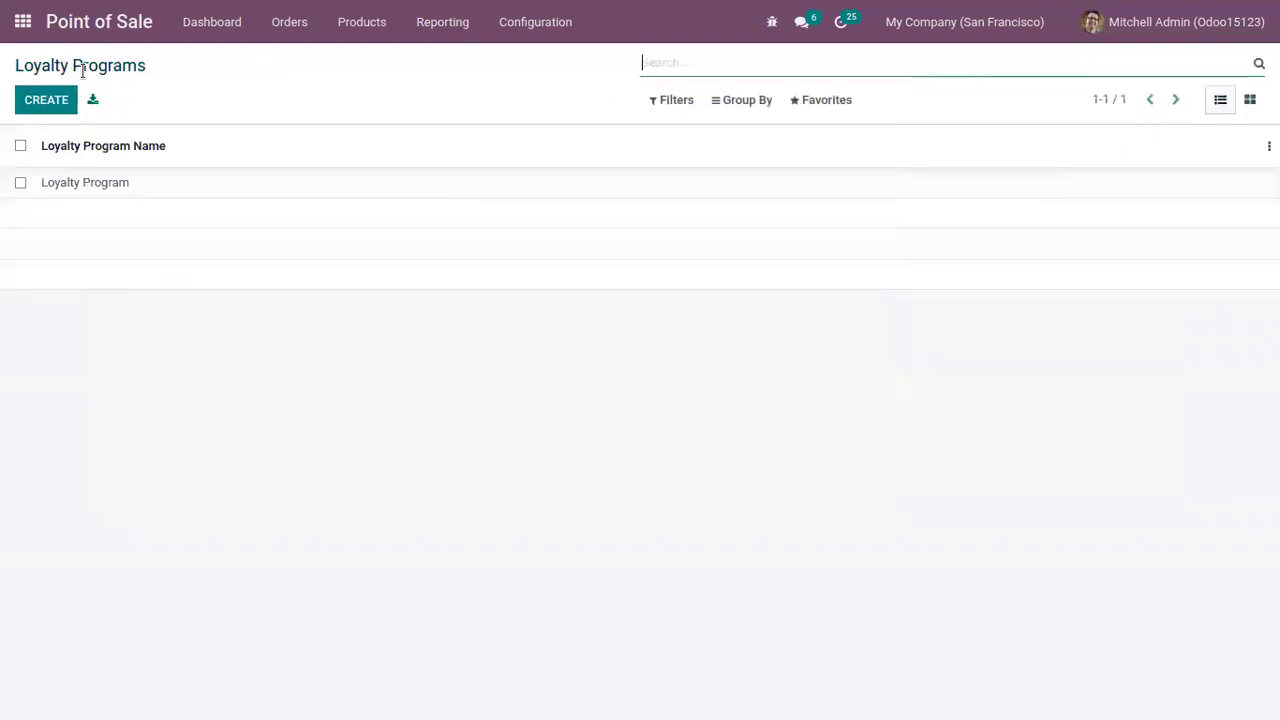
pyautogui.click(190, 23)
pyautogui.click(140, 205)
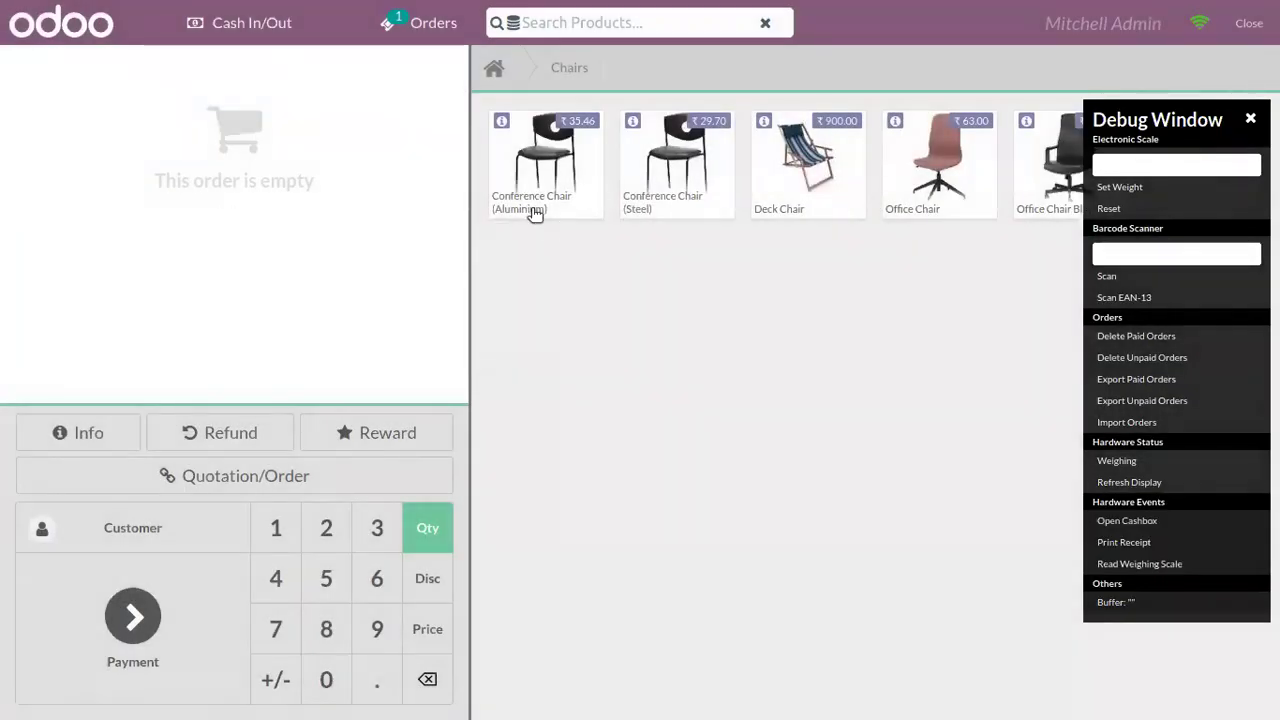
pyautogui.click(494, 72)
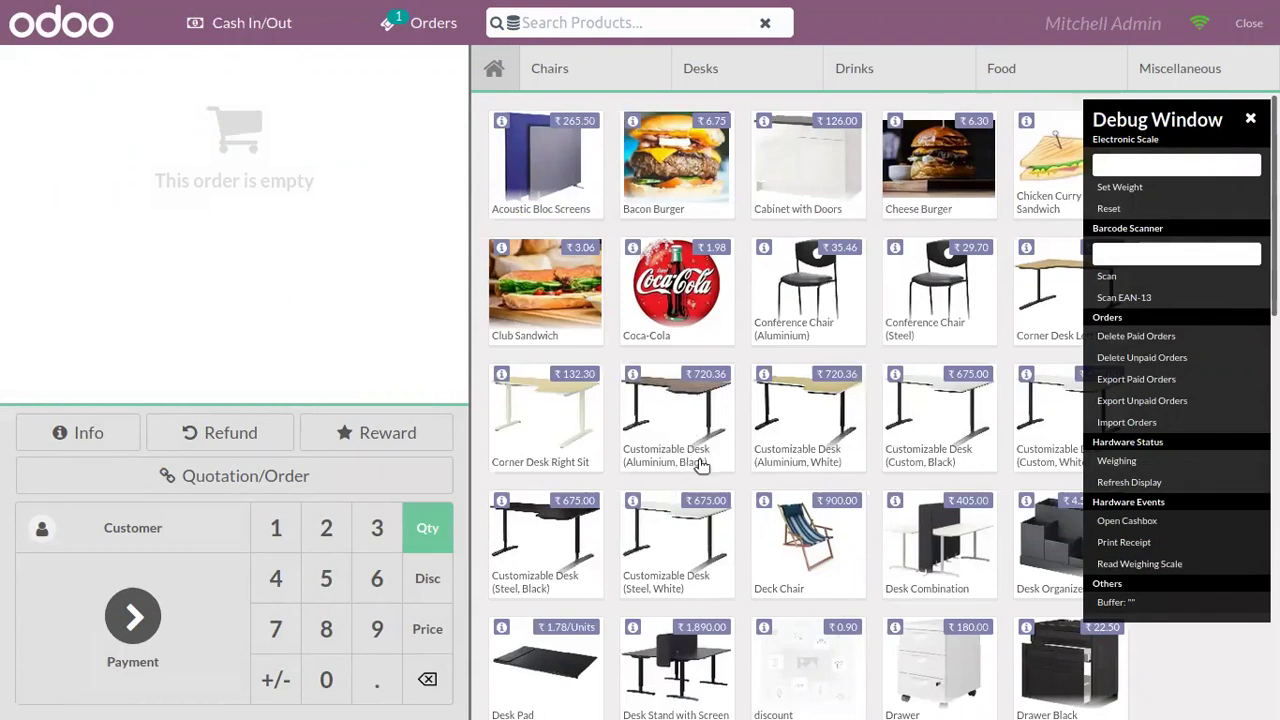
pyautogui.click(678, 420)
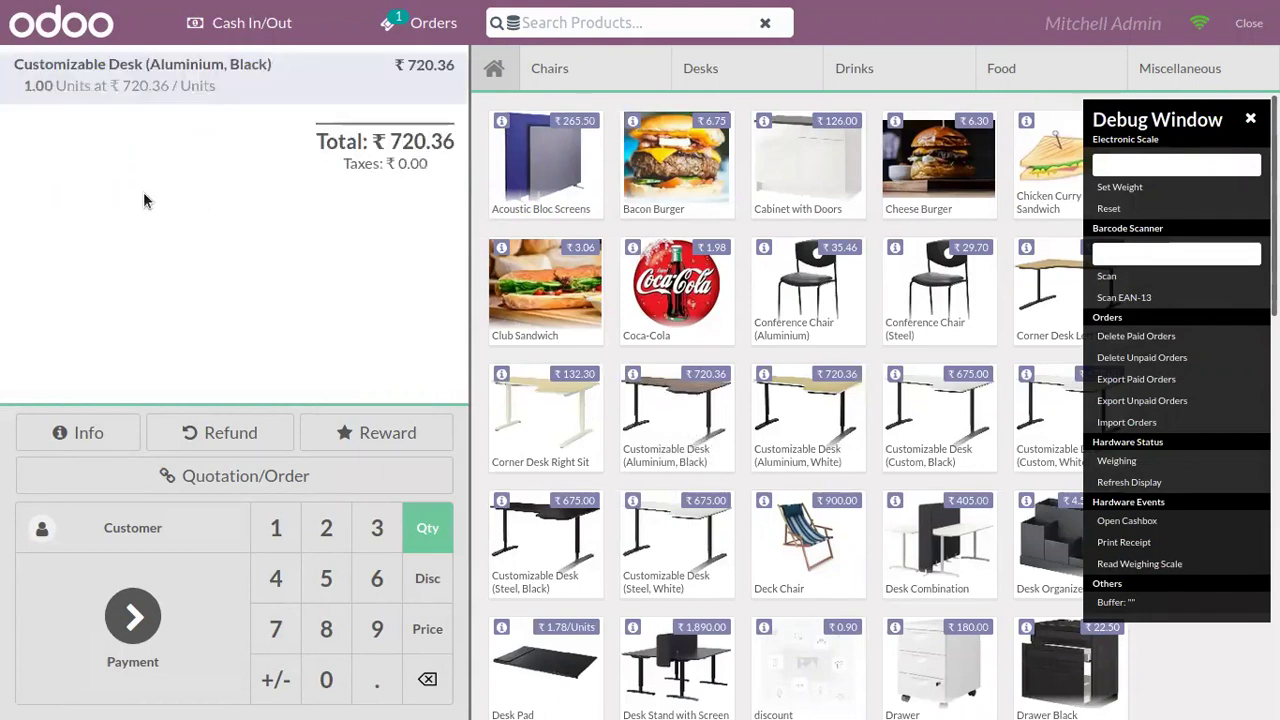
# Close the debug window and assign the customer with 161 loyalty points to the order.
pyautogui.click(115, 509)
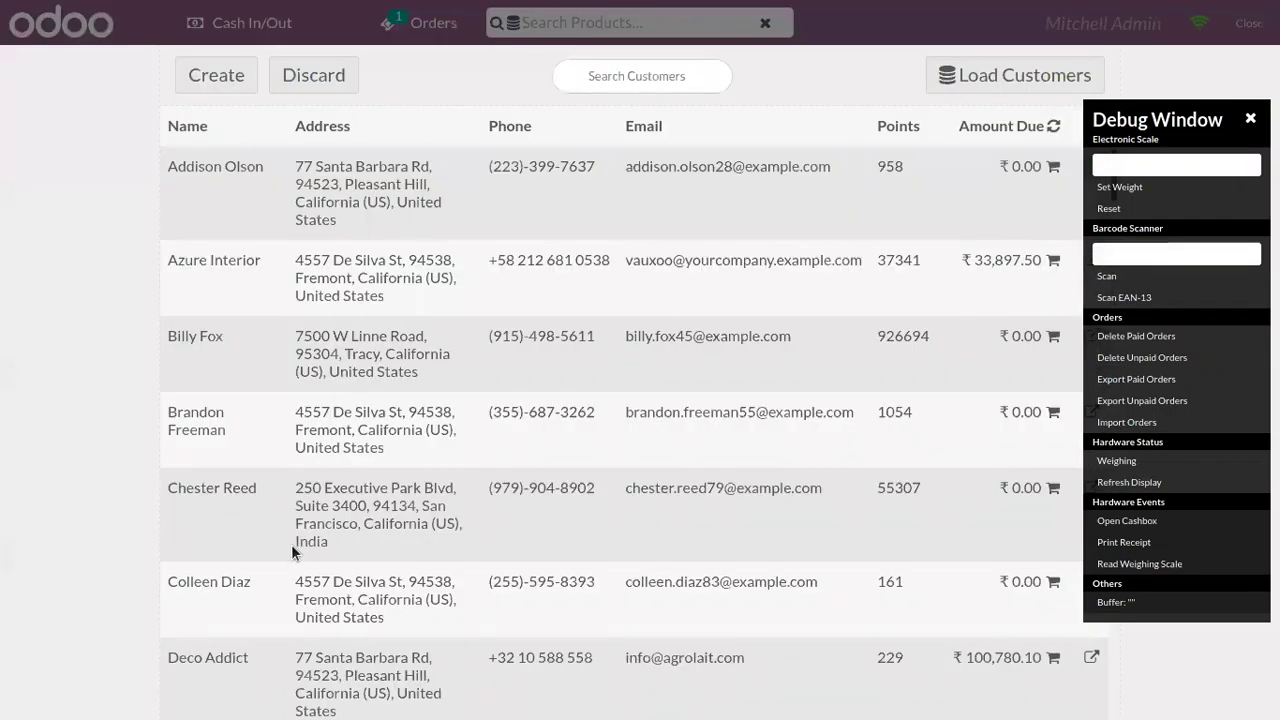
pyautogui.click(1250, 118)
pyautogui.scroll(-2, 1132, 163)
pyautogui.scroll(-3, 1140, 180)
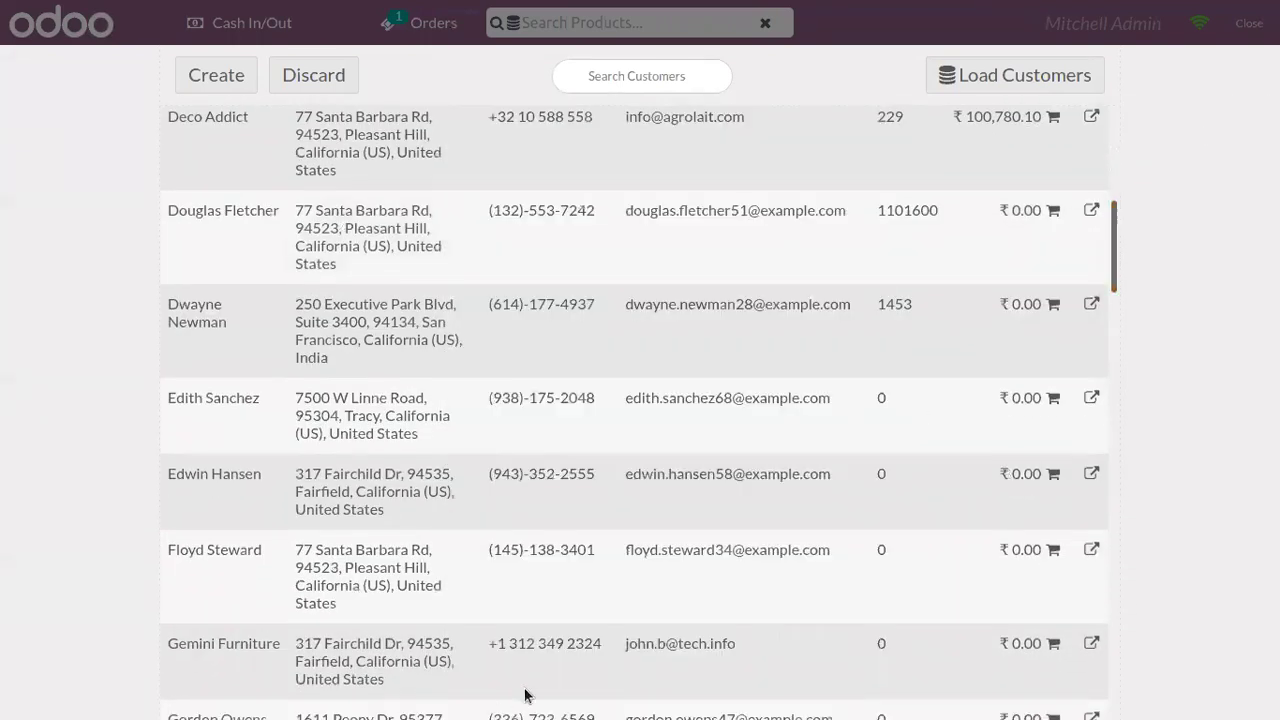
pyautogui.scroll(2, 1065, 250)
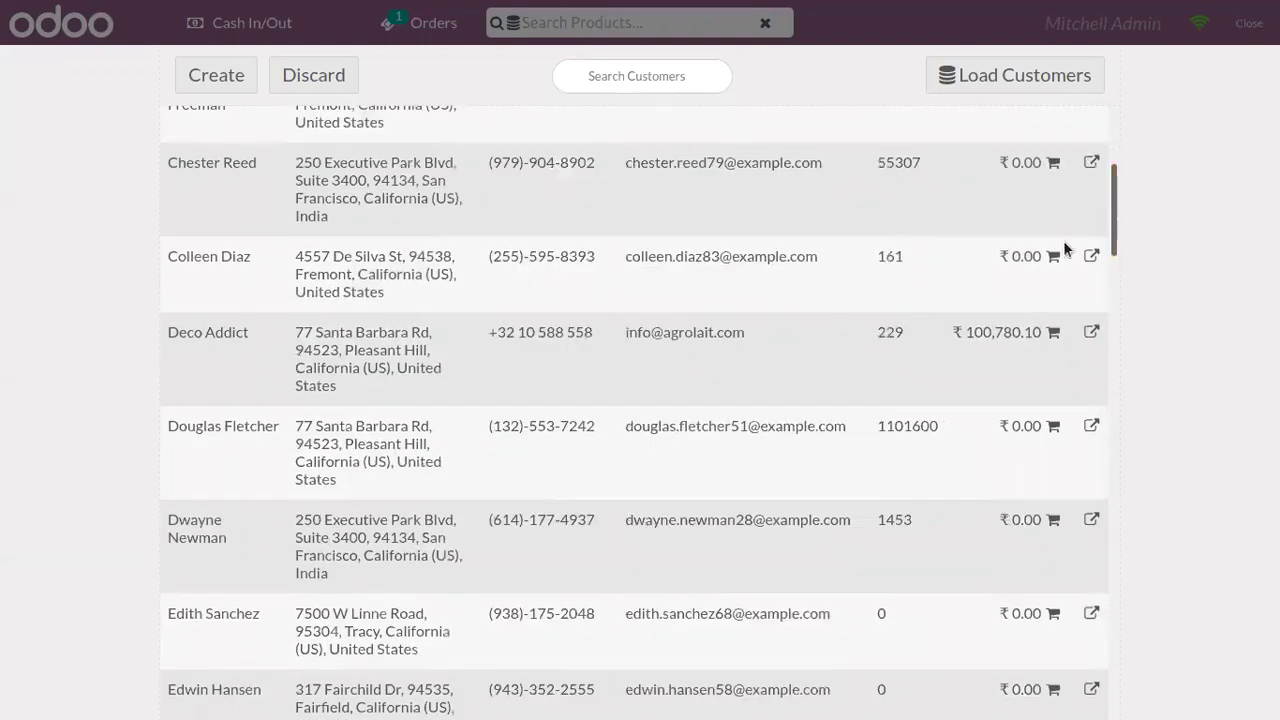
pyautogui.click(672, 270)
pyautogui.click(207, 76)
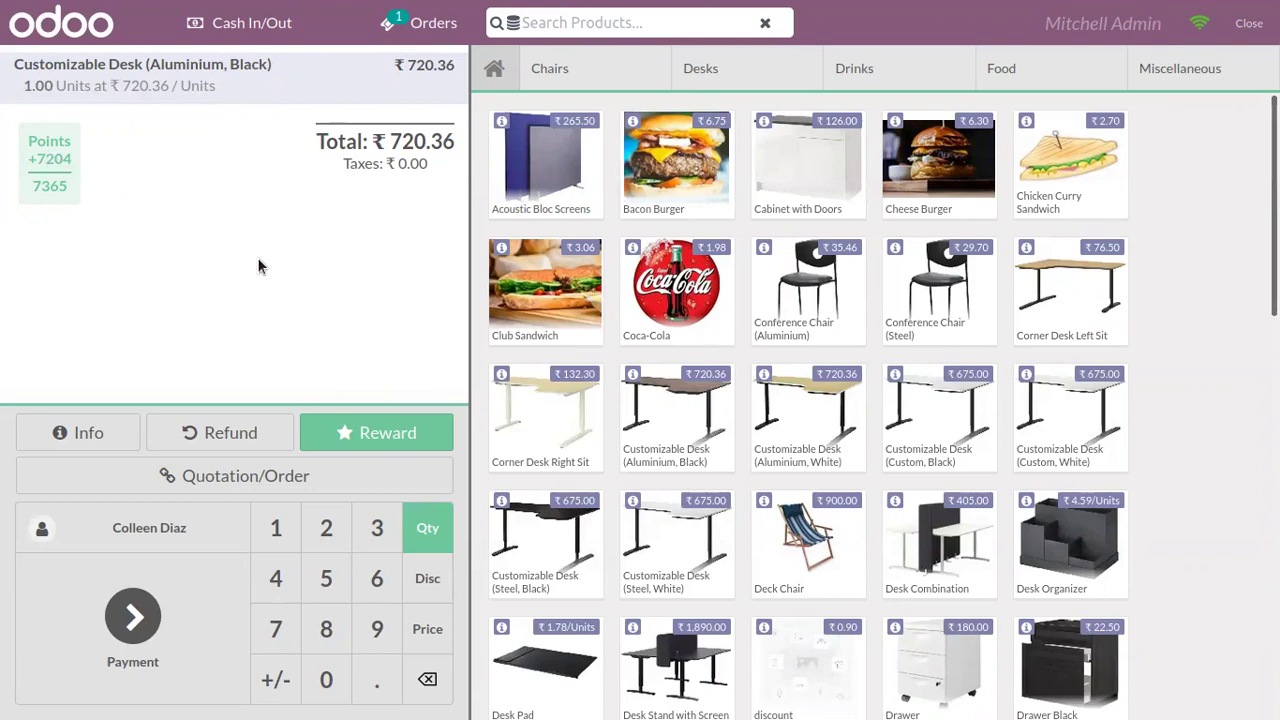
# Redeem the Discount 25 % reward on the desk order, then pay it in cash and validate it.
pyautogui.click(363, 431)
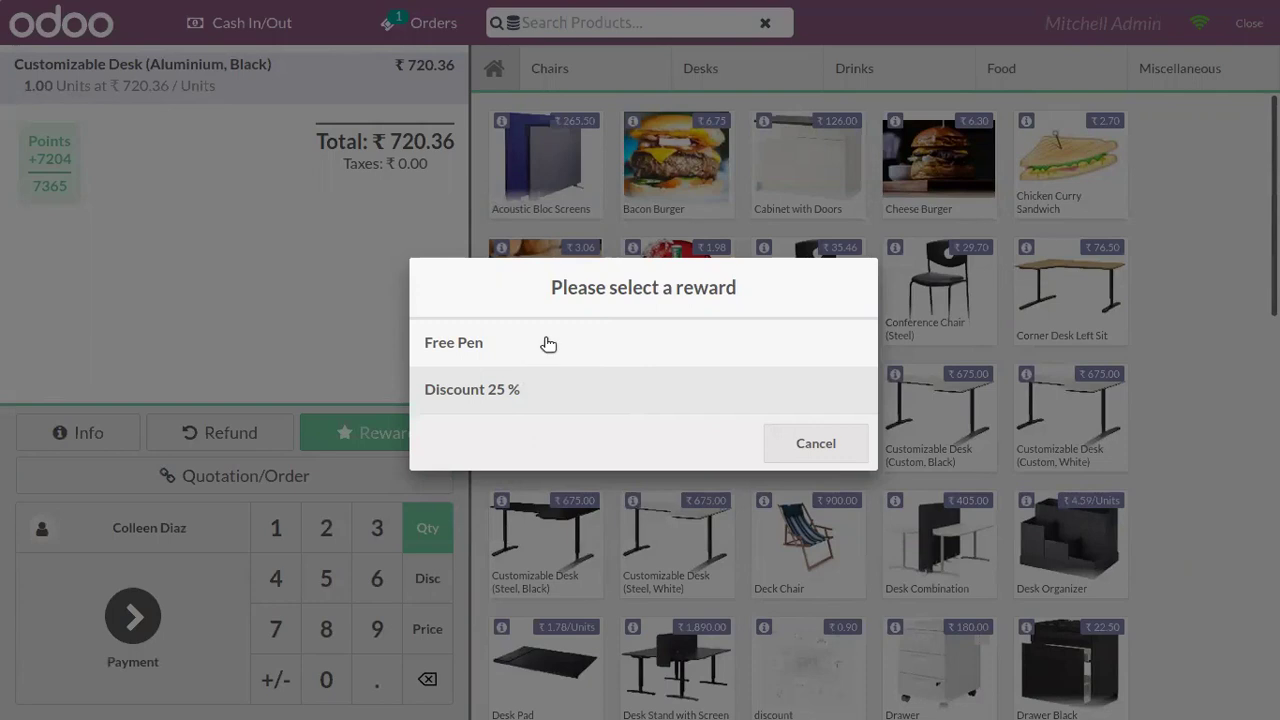
pyautogui.click(626, 390)
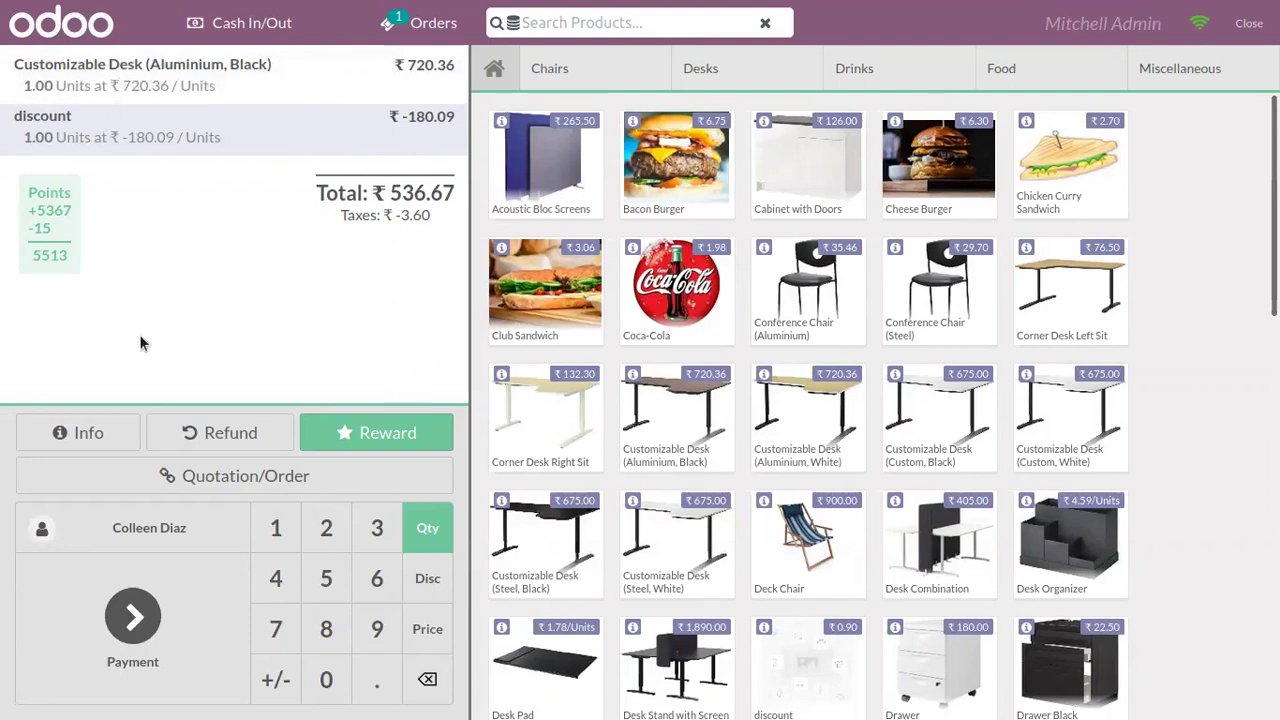
pyautogui.click(135, 612)
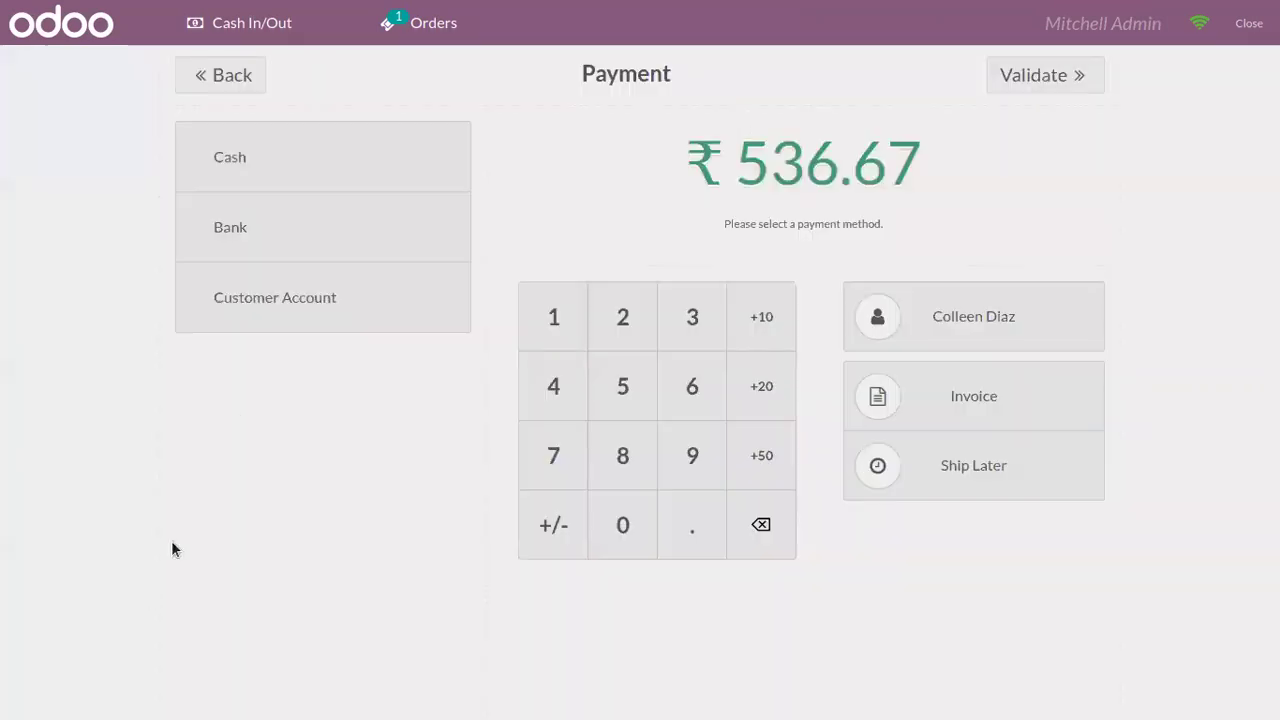
pyautogui.click(280, 178)
pyautogui.click(1086, 62)
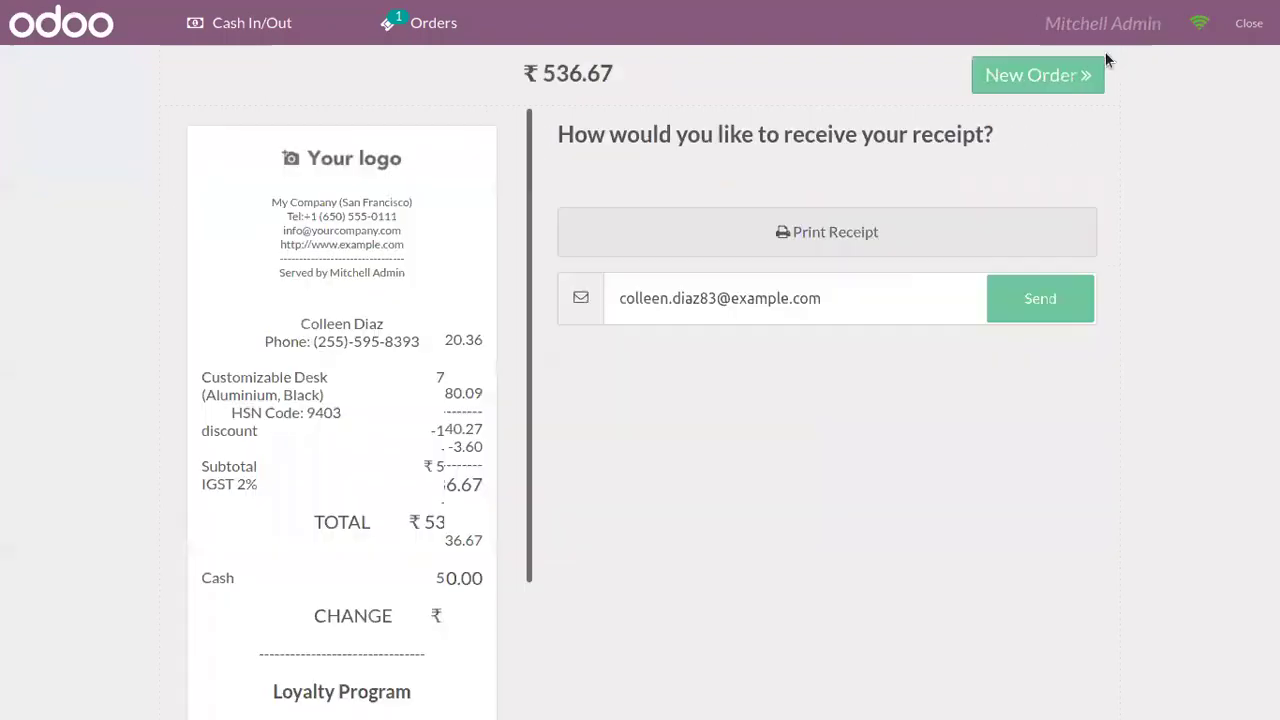
pyautogui.click(940, 574)
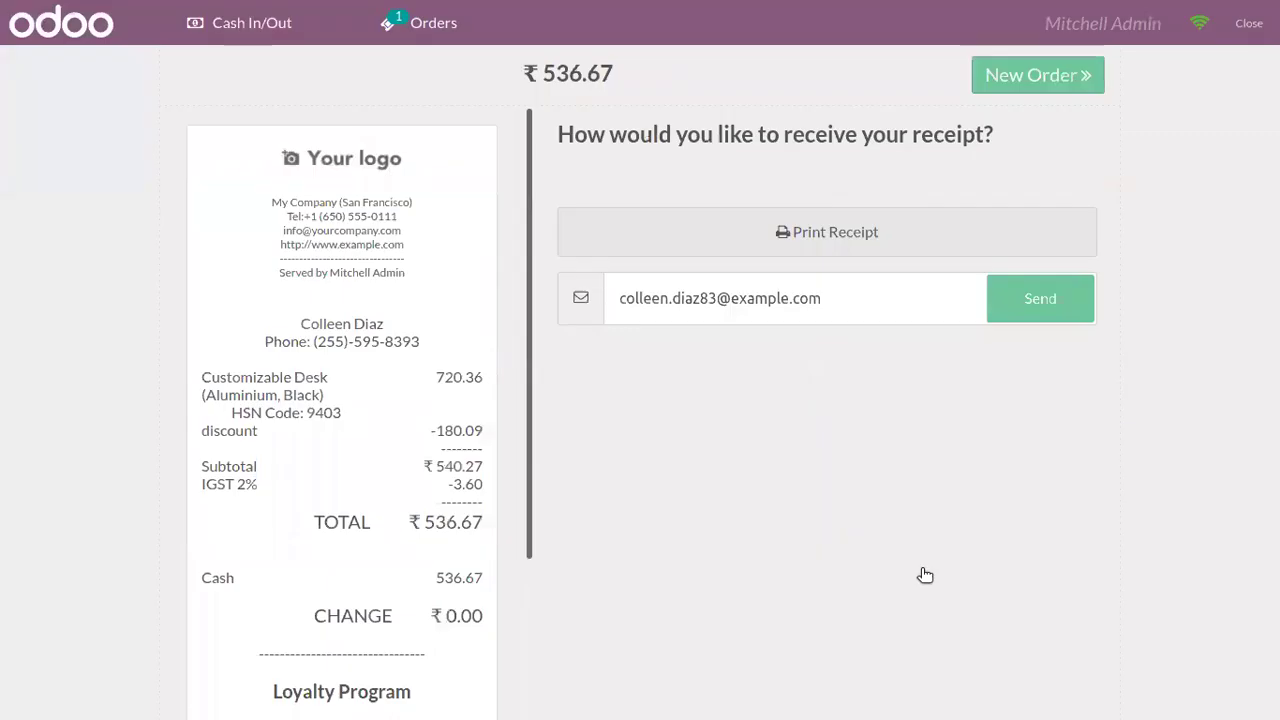
# Review the loyalty points section of the receipt and start a new order without printing.
pyautogui.moveTo(523, 429); pyautogui.dragTo(531, 546)
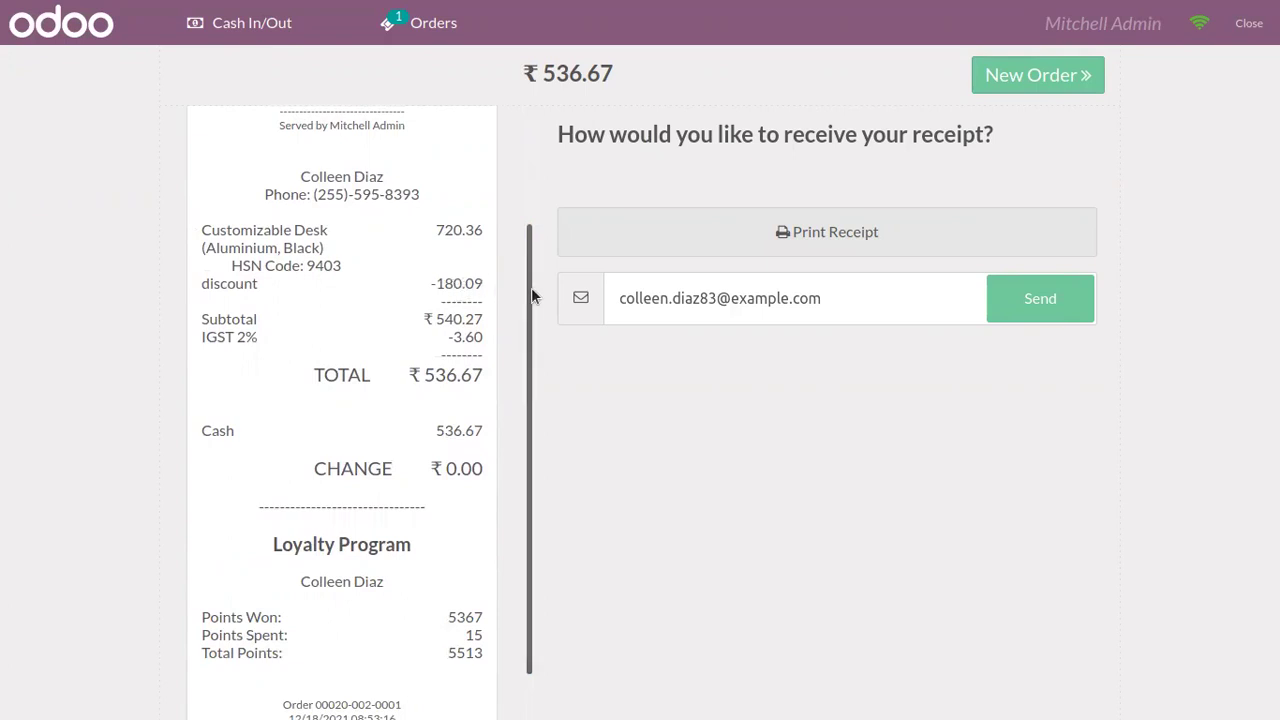
pyautogui.moveTo(529, 289); pyautogui.dragTo(529, 349)
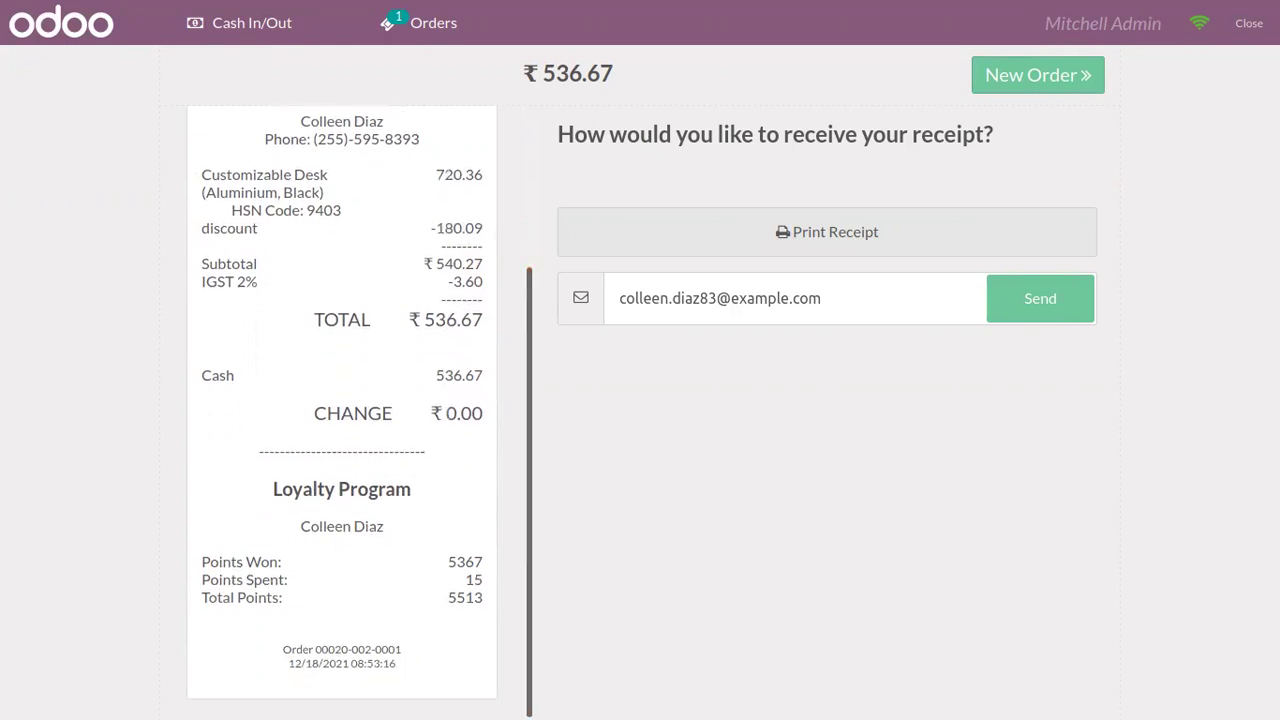
pyautogui.click(1070, 62)
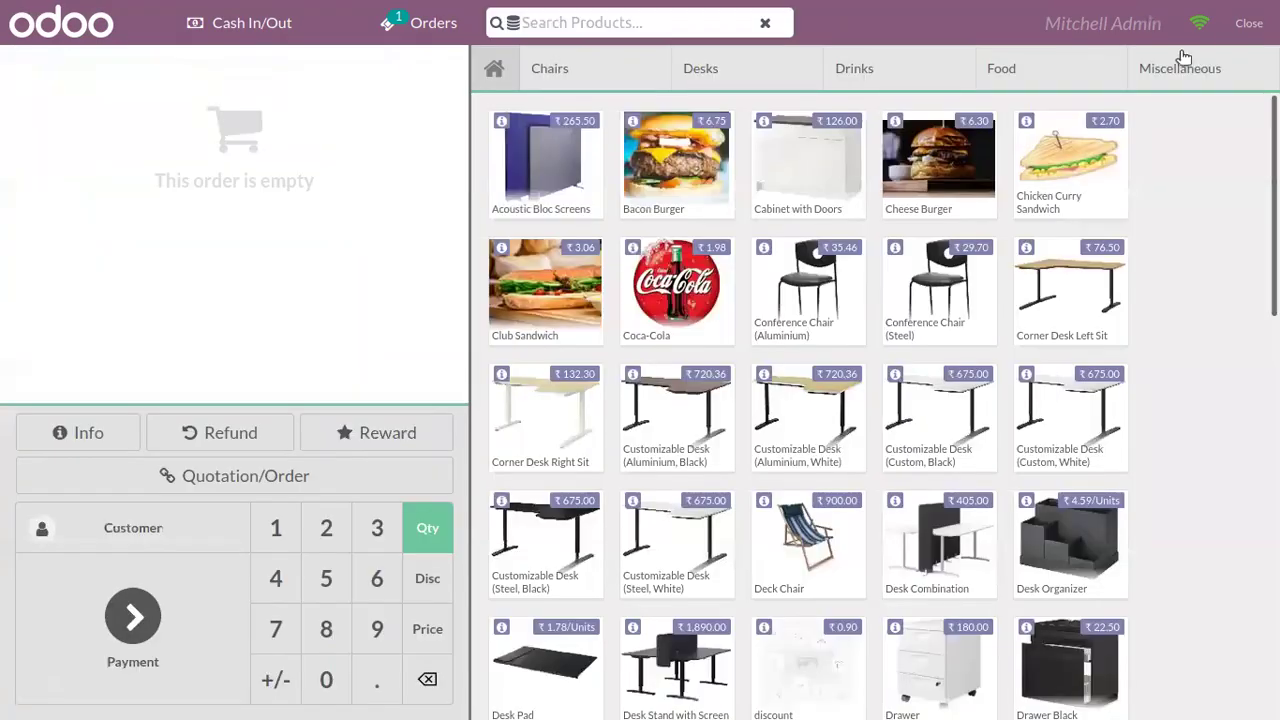
# Leave the register with its session still open, and inspect the products and payments of the most recent paid order.
pyautogui.click(1249, 24)
pyautogui.click(778, 664)
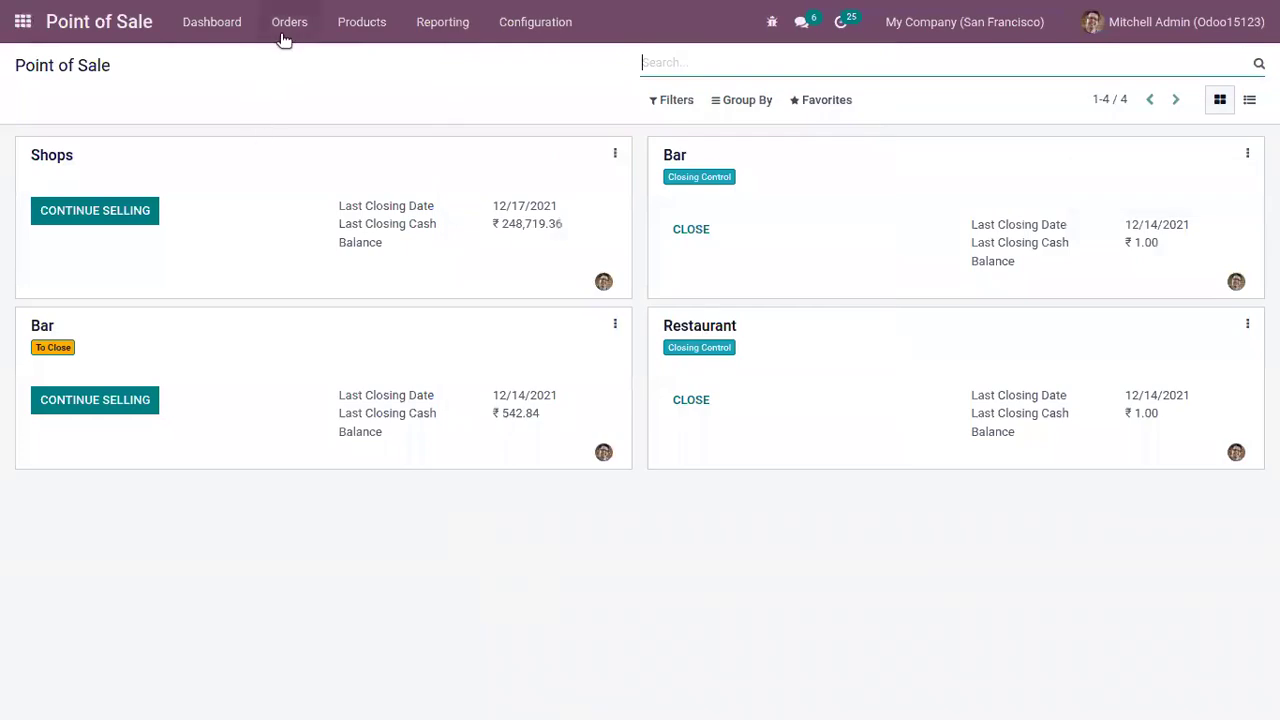
pyautogui.click(285, 37)
pyautogui.click(302, 57)
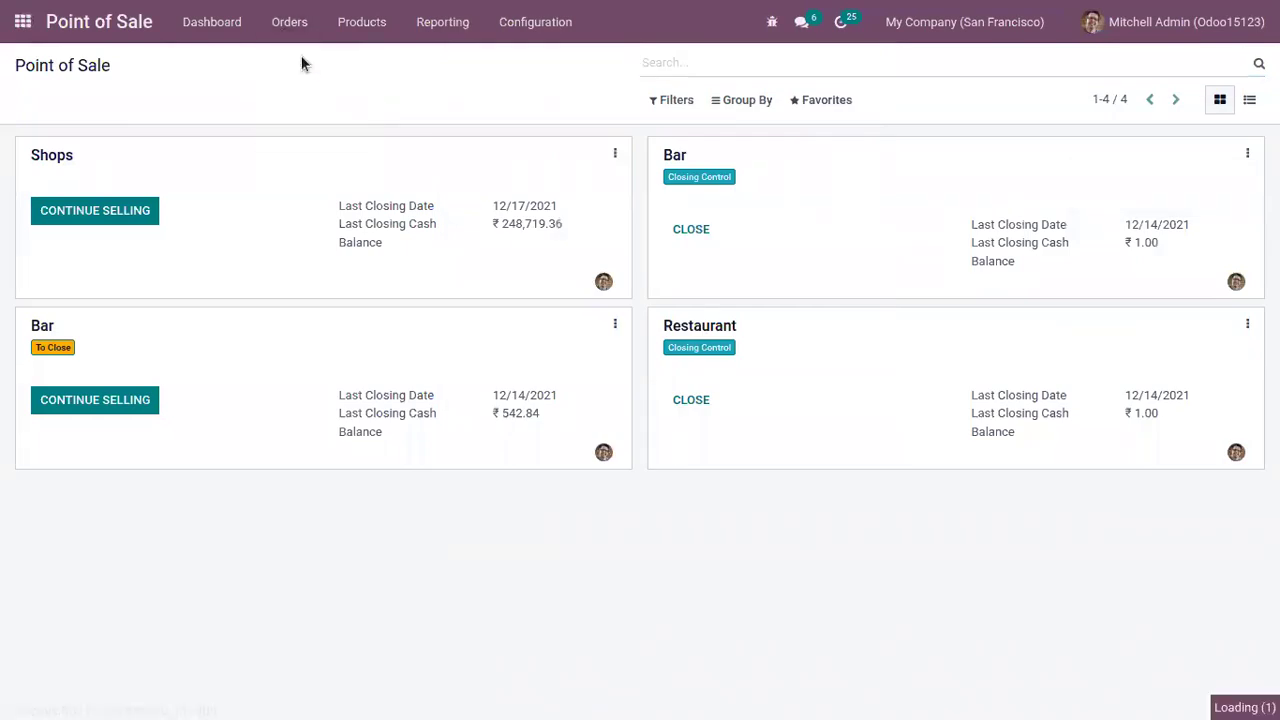
pyautogui.click(285, 185)
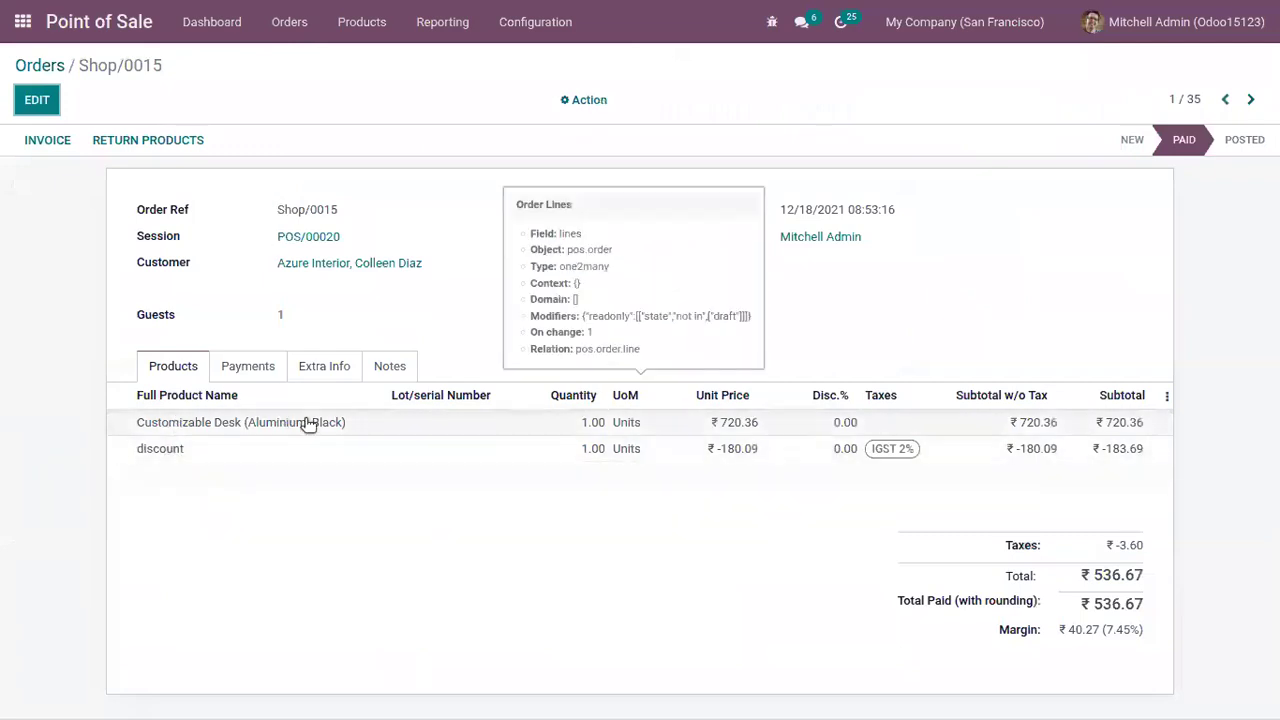
pyautogui.click(252, 368)
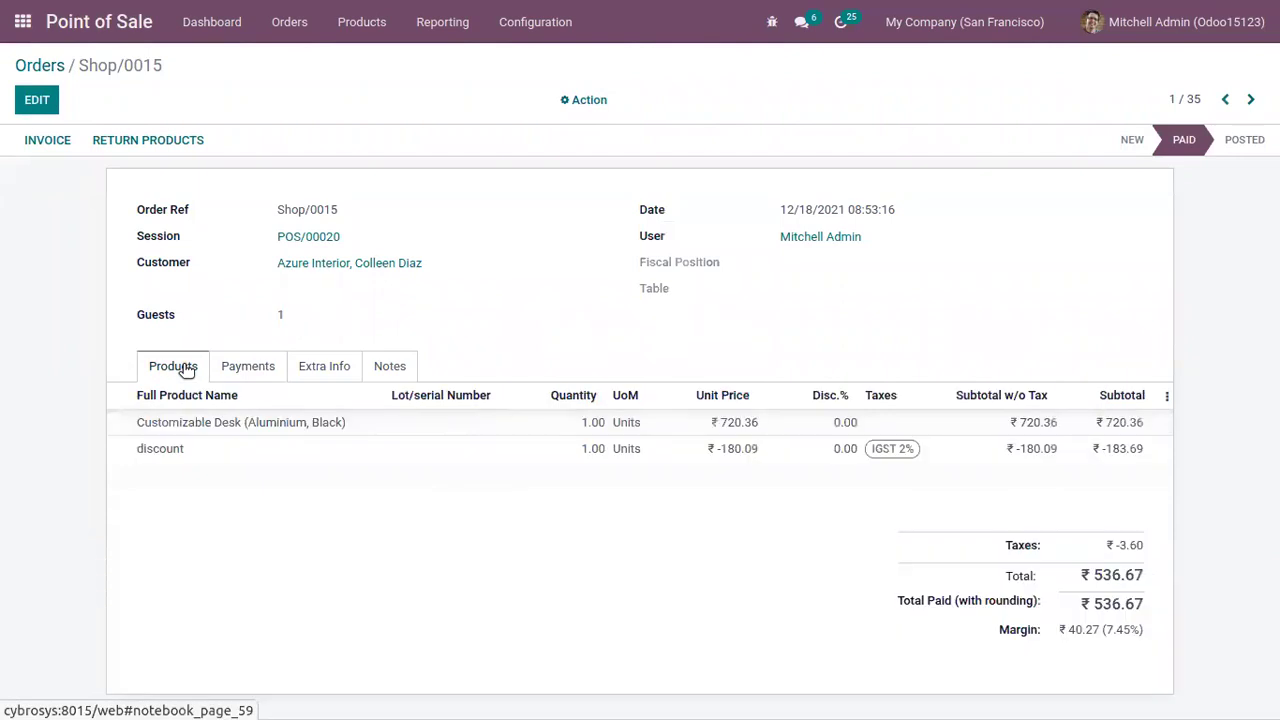
# Return to the point of sale dashboard, resume the Shops session and assign Azure Interior as the order's customer.
pyautogui.click(40, 68)
pyautogui.click(206, 30)
pyautogui.click(128, 214)
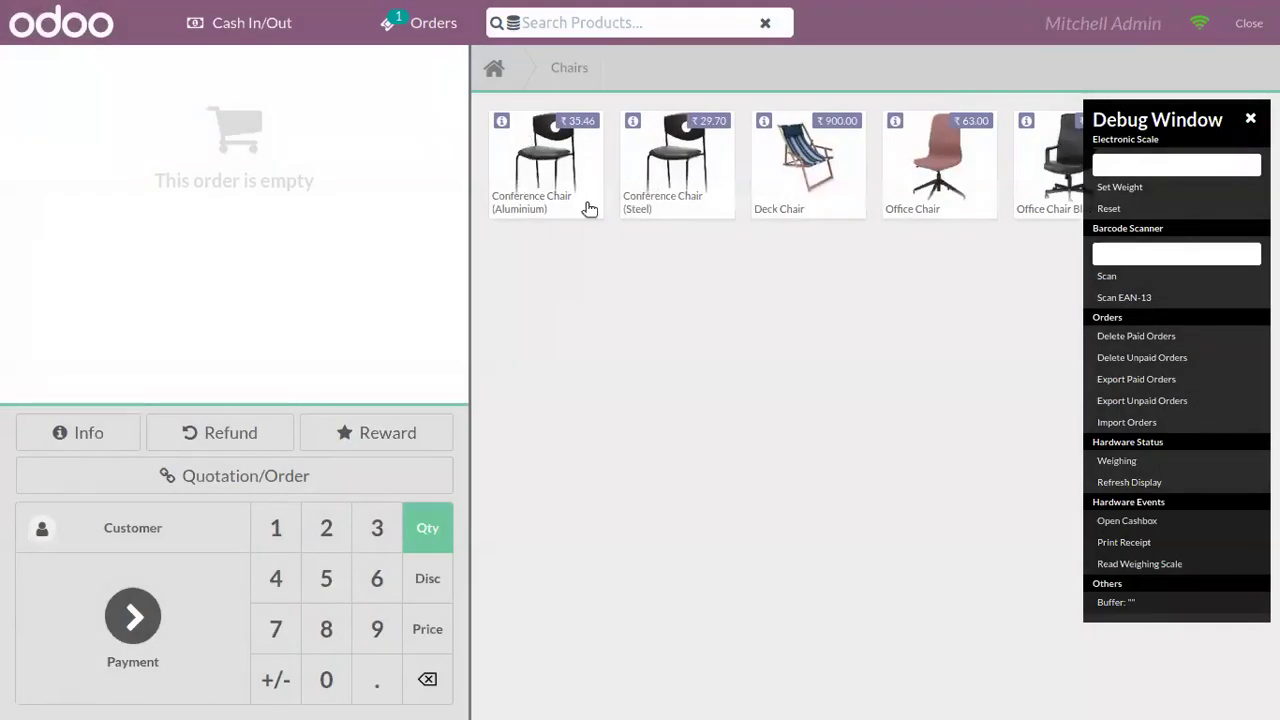
pyautogui.click(178, 527)
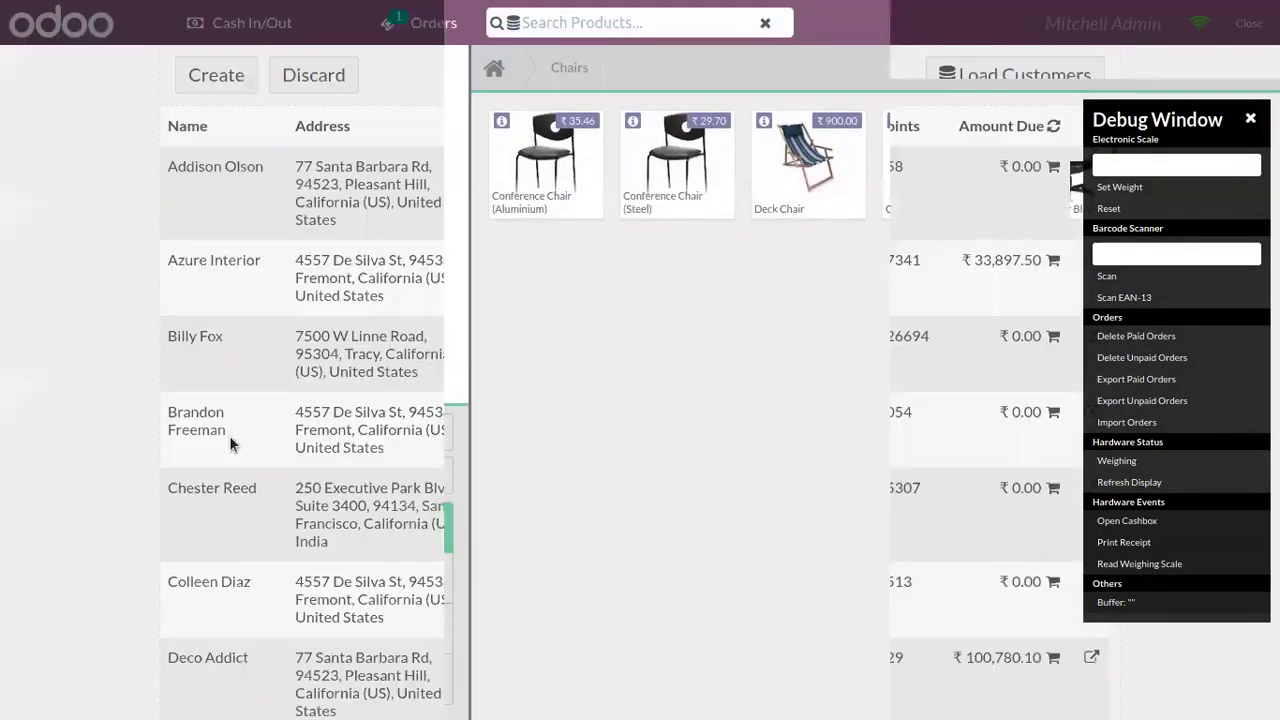
pyautogui.click(396, 269)
pyautogui.click(246, 74)
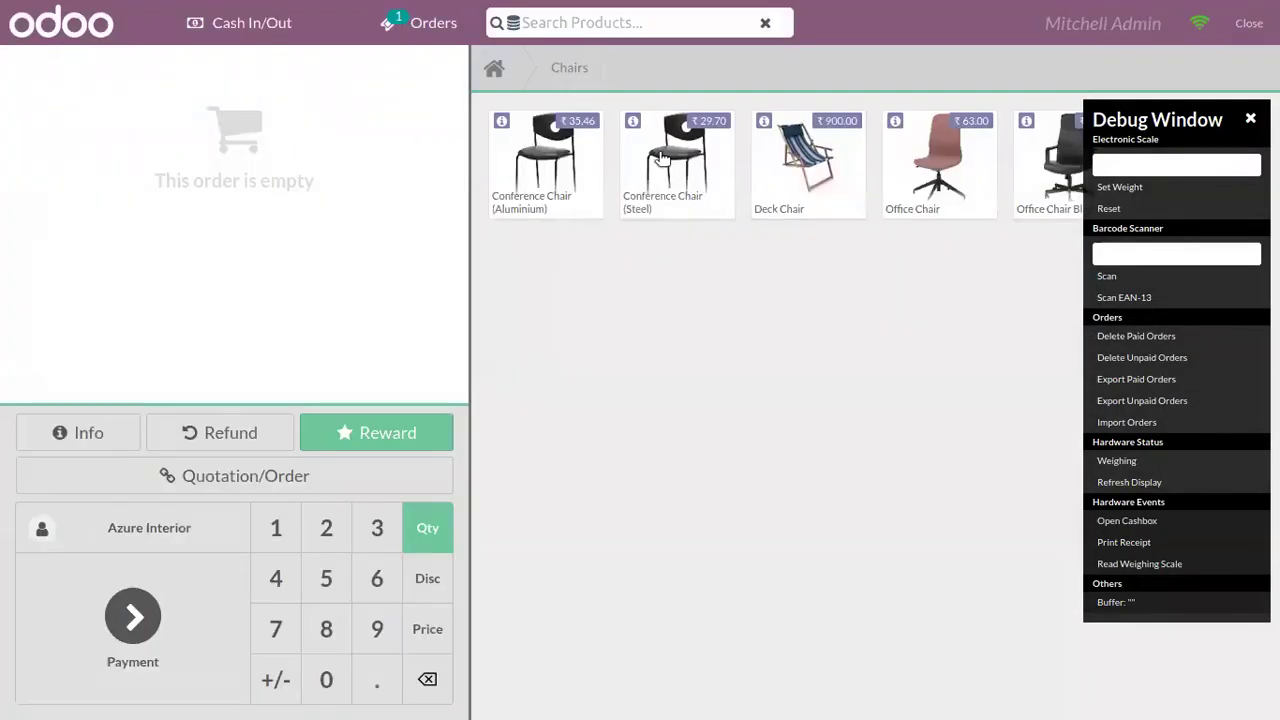
# Add one Conference Chair (Steel) and one Conference Chair (Aluminium) to the order, and redeem the Free Pen reward.
pyautogui.click(625, 167)
pyautogui.click(564, 167)
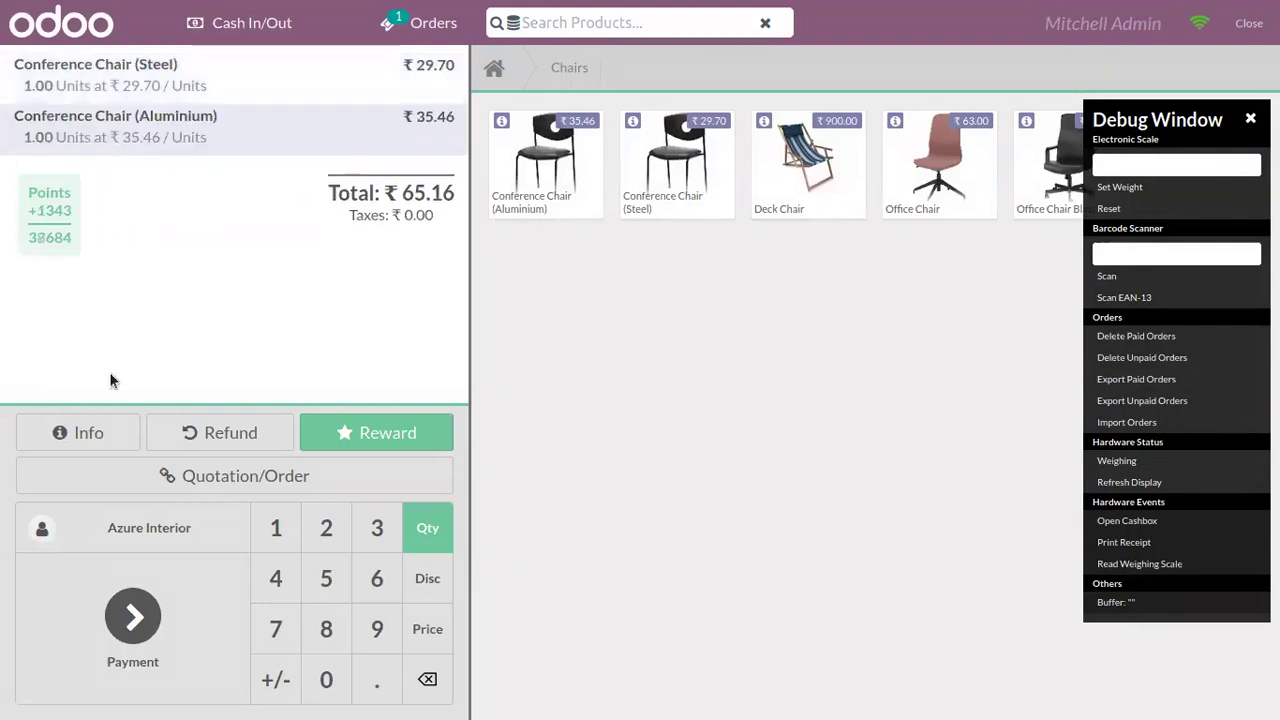
pyautogui.click(401, 434)
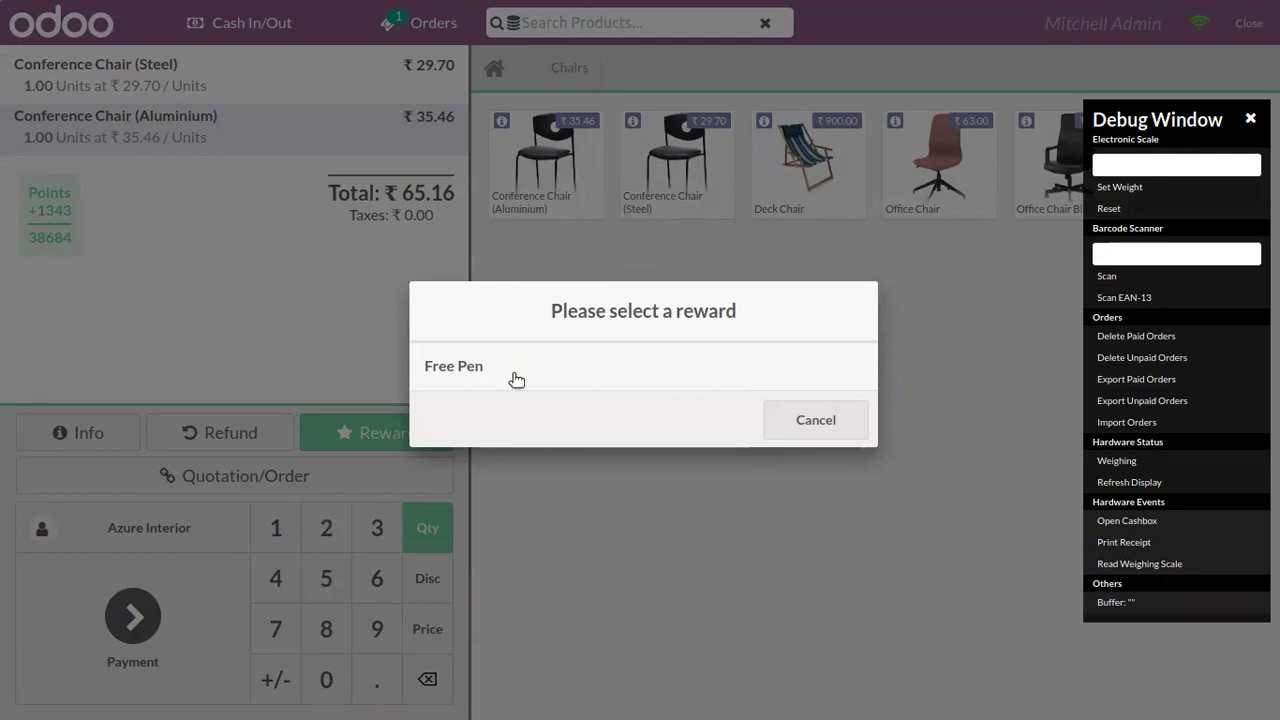
pyautogui.click(652, 362)
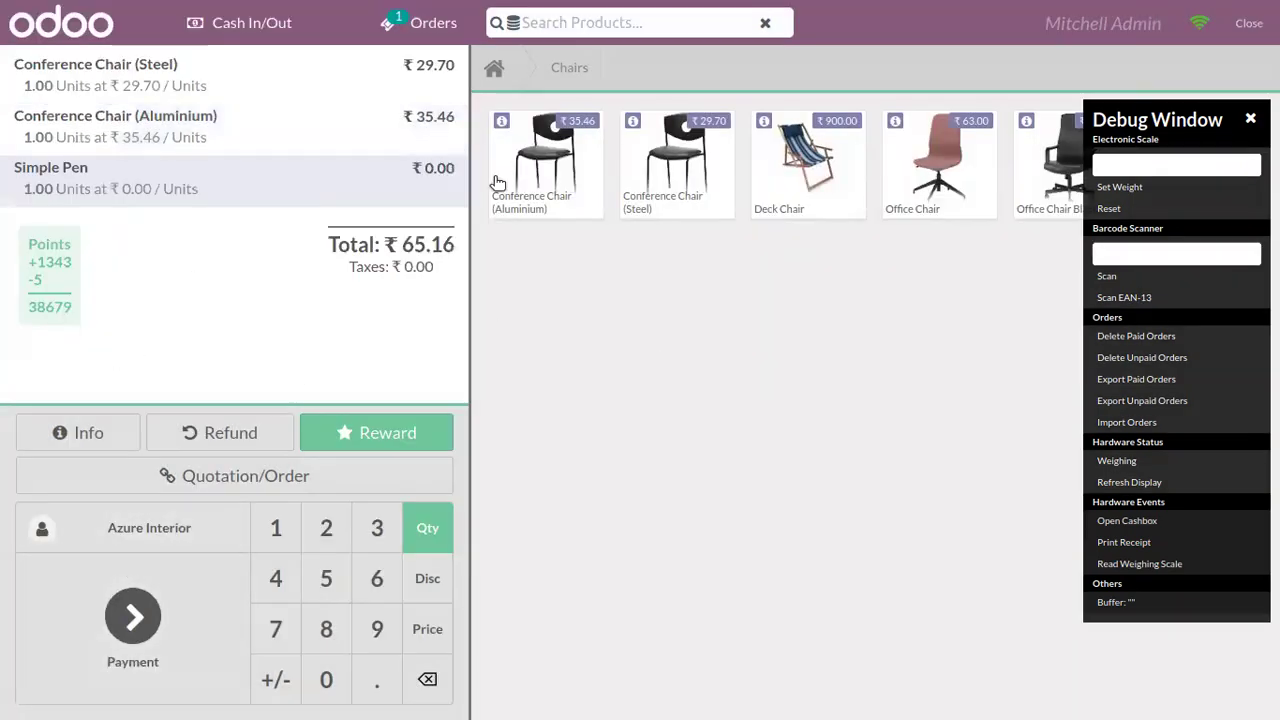
# Add one Customizable Desk (Aluminium, Black) from the full product list and redeem the Discount 25 % reward.
pyautogui.click(493, 68)
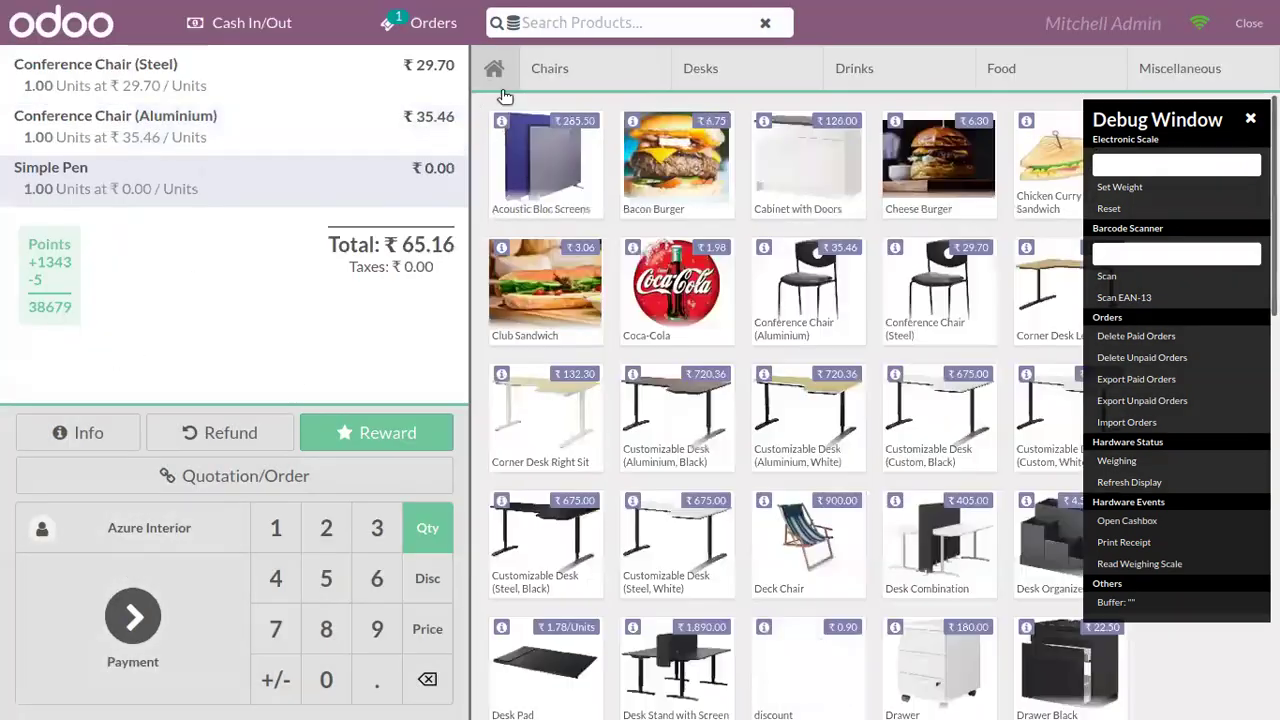
pyautogui.click(697, 430)
pyautogui.click(370, 428)
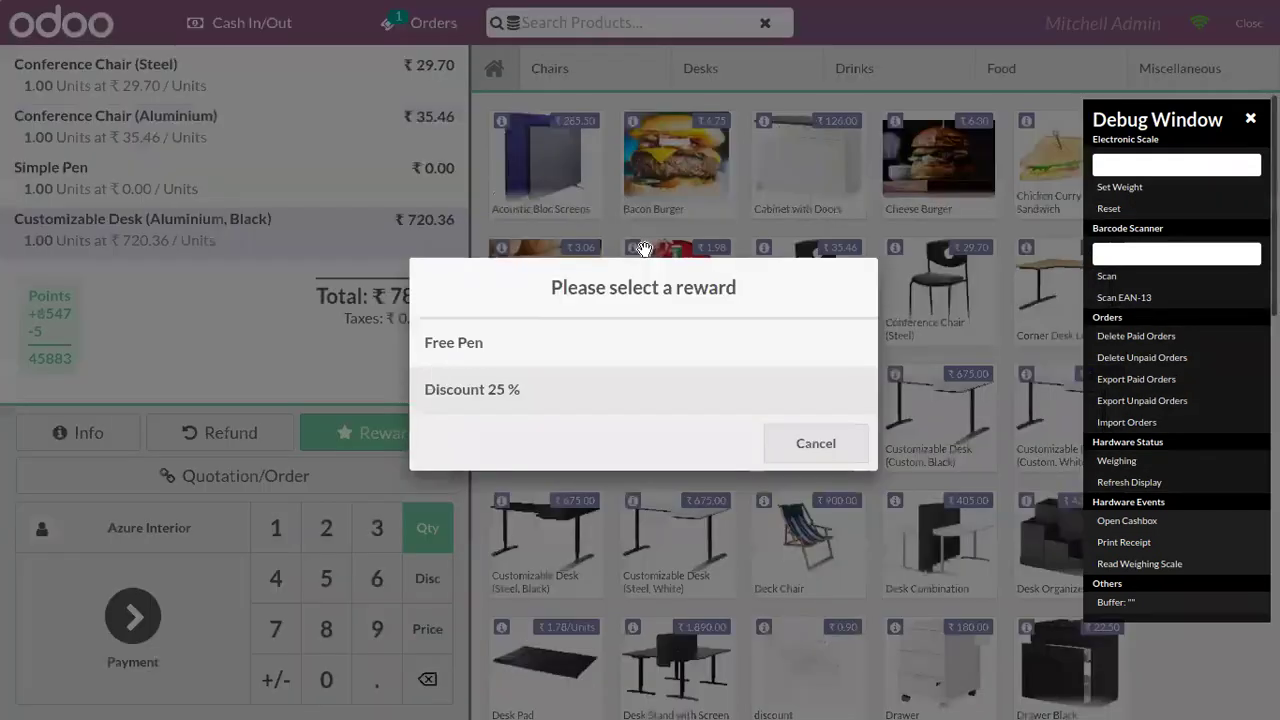
pyautogui.click(527, 389)
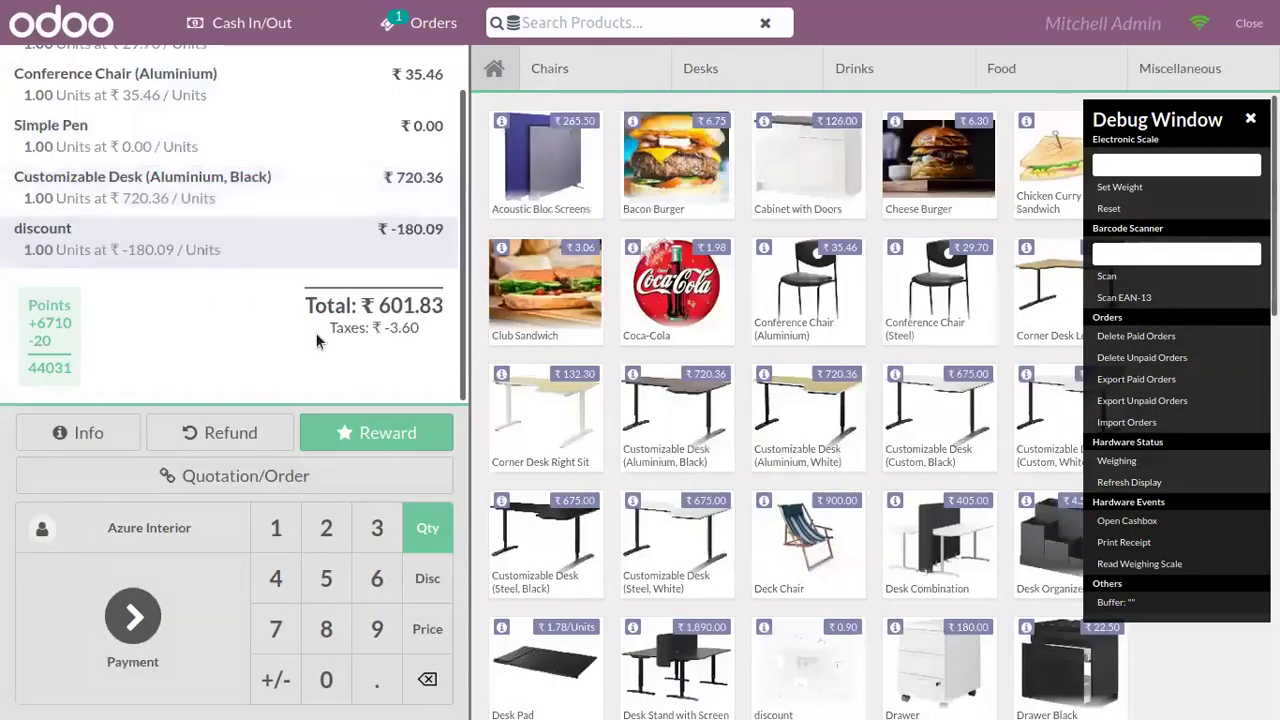
# Pay the order in full with cash and validate it, without printing the receipt.
pyautogui.click(148, 602)
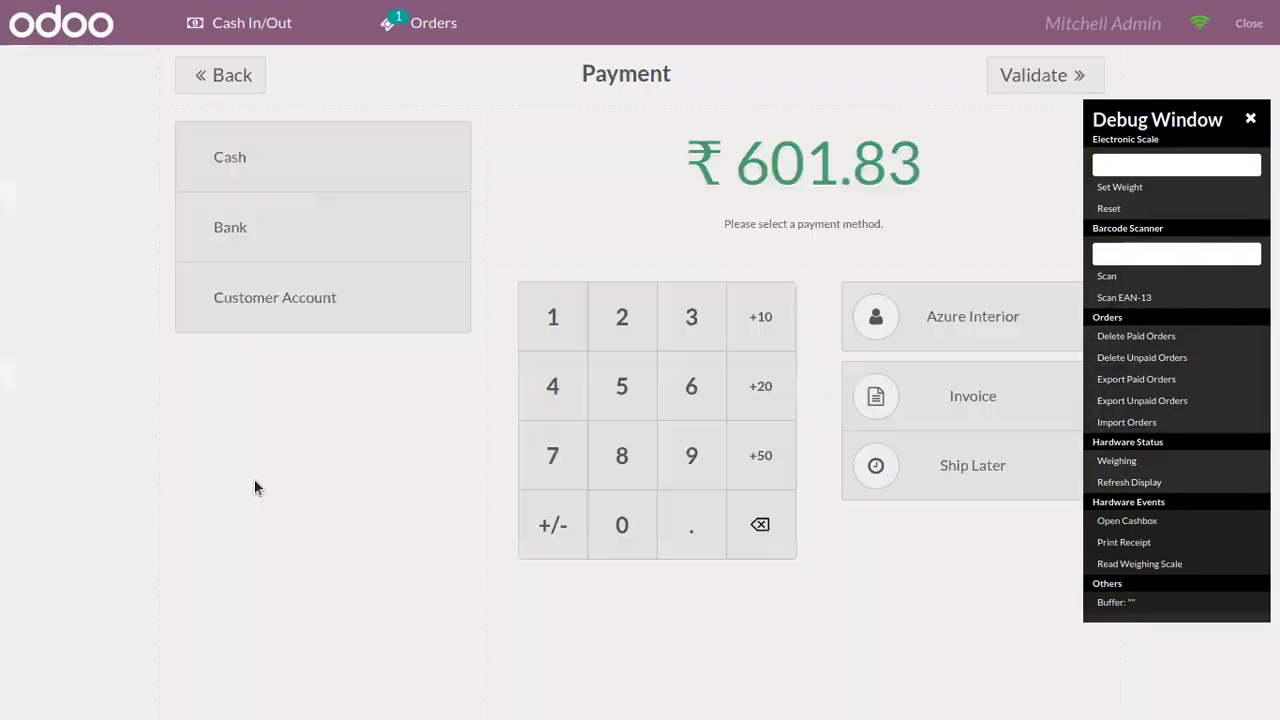
pyautogui.click(300, 188)
pyautogui.click(1092, 59)
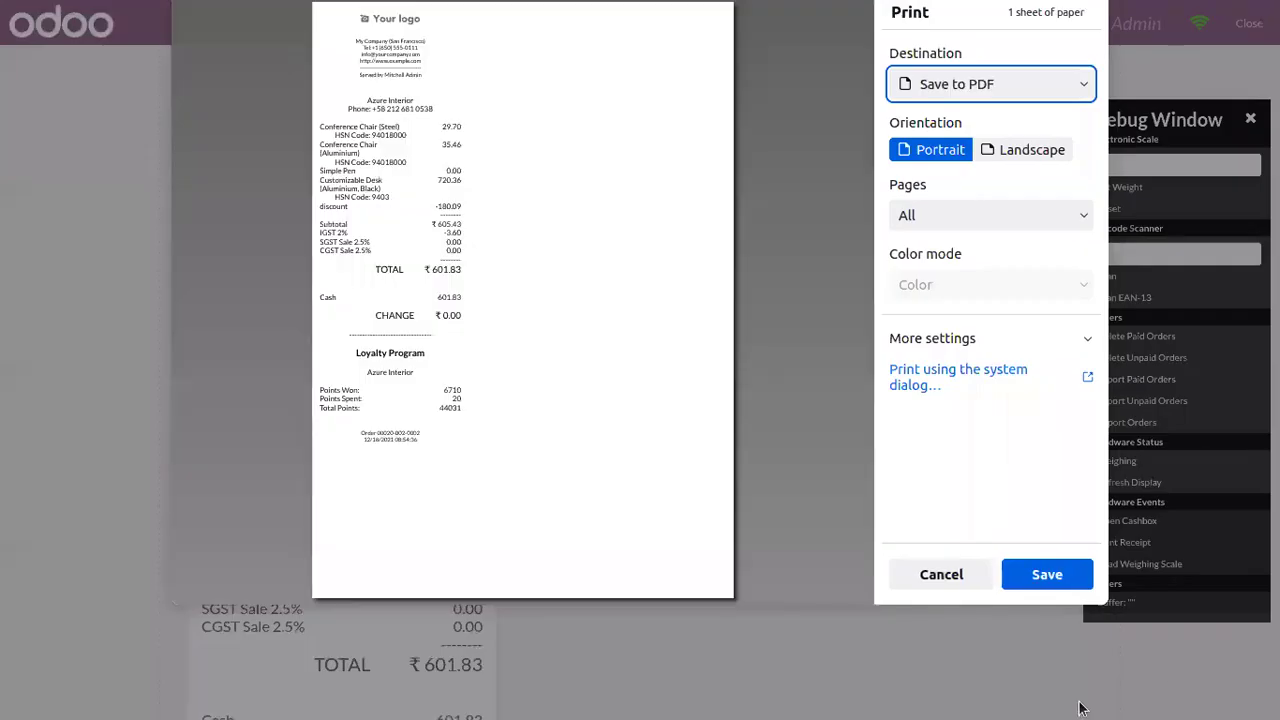
pyautogui.click(923, 567)
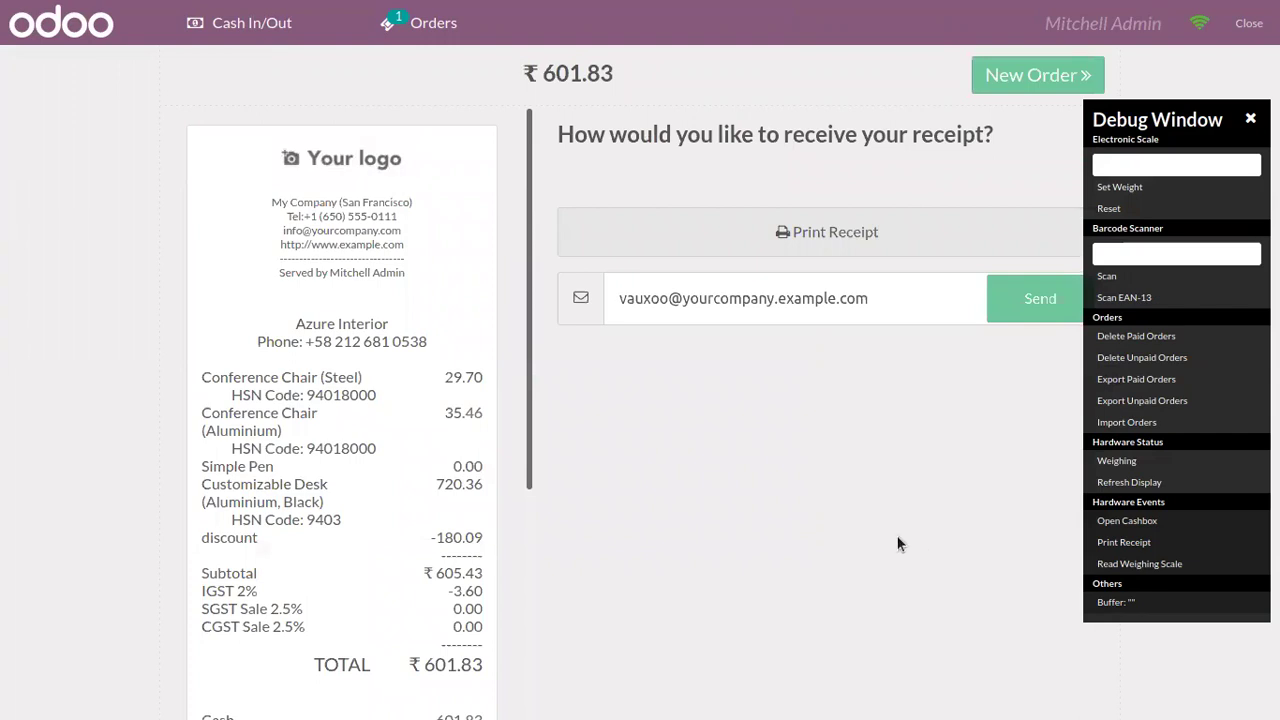
# Review the receipt down to its loyalty program section with points won, spent and total.
pyautogui.scroll(-2, 530, 418)
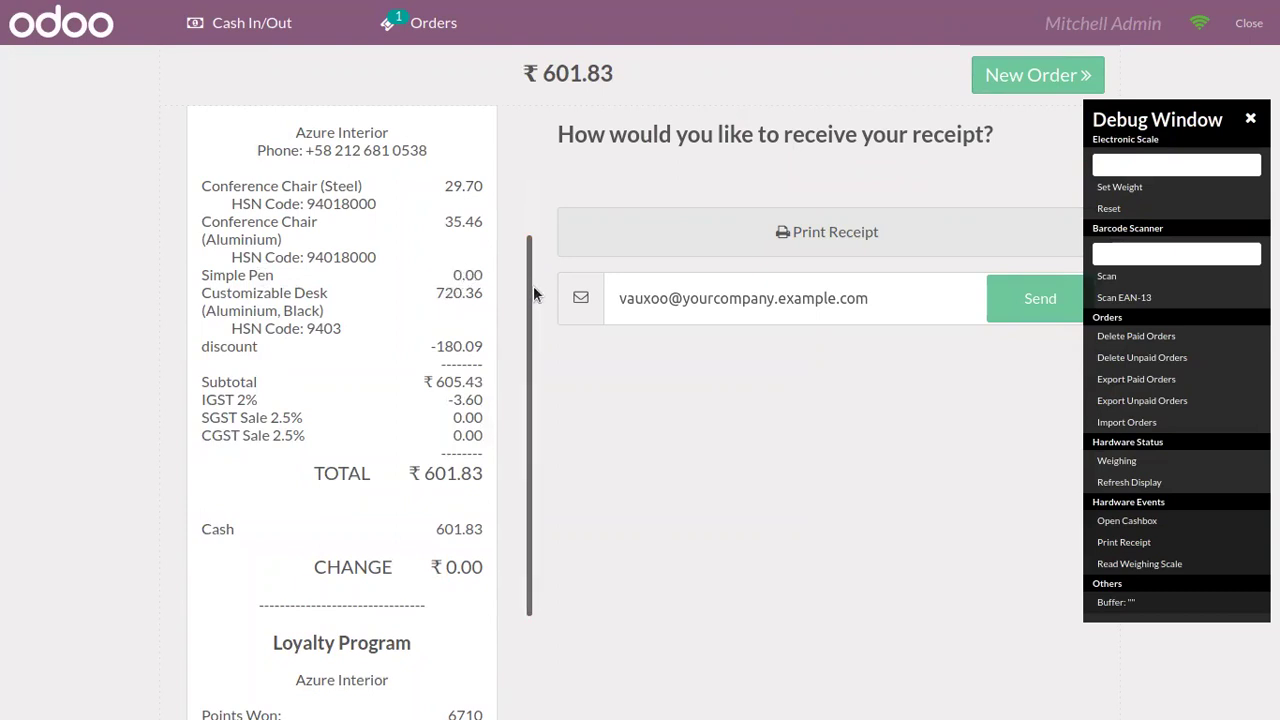
pyautogui.moveTo(535, 300); pyautogui.dragTo(530, 430)
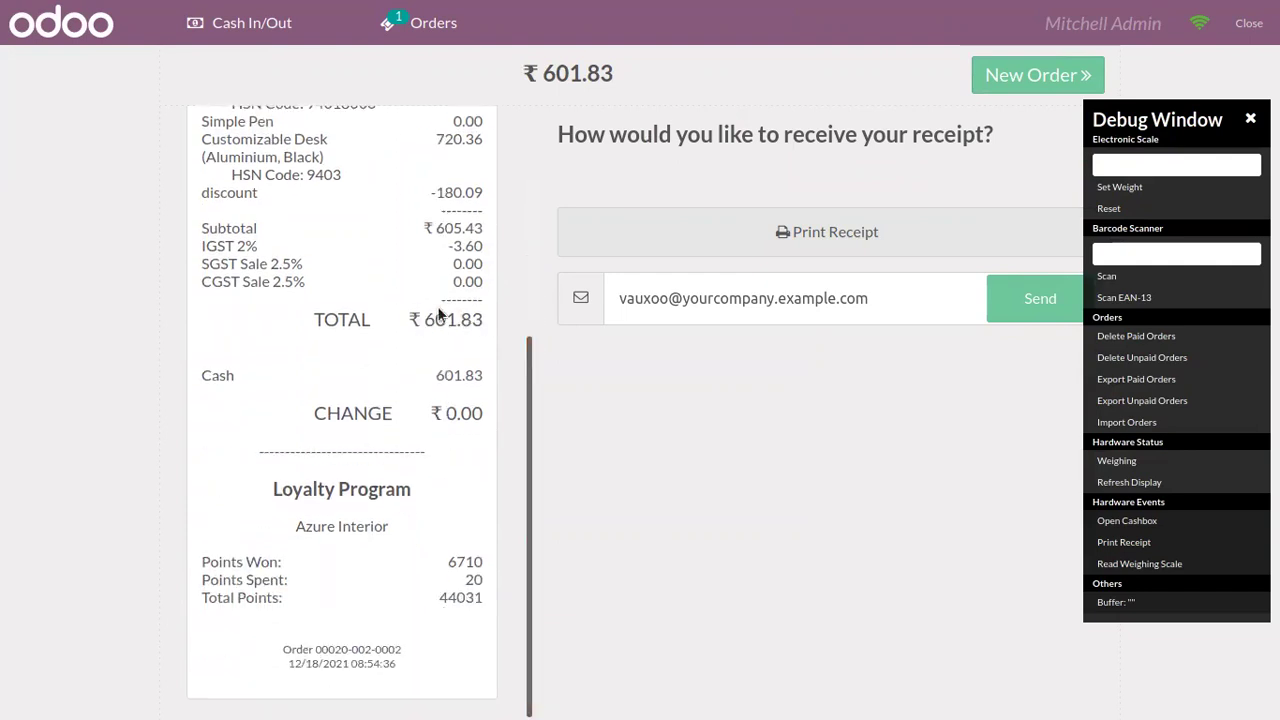
pyautogui.scroll(4, 528, 400)
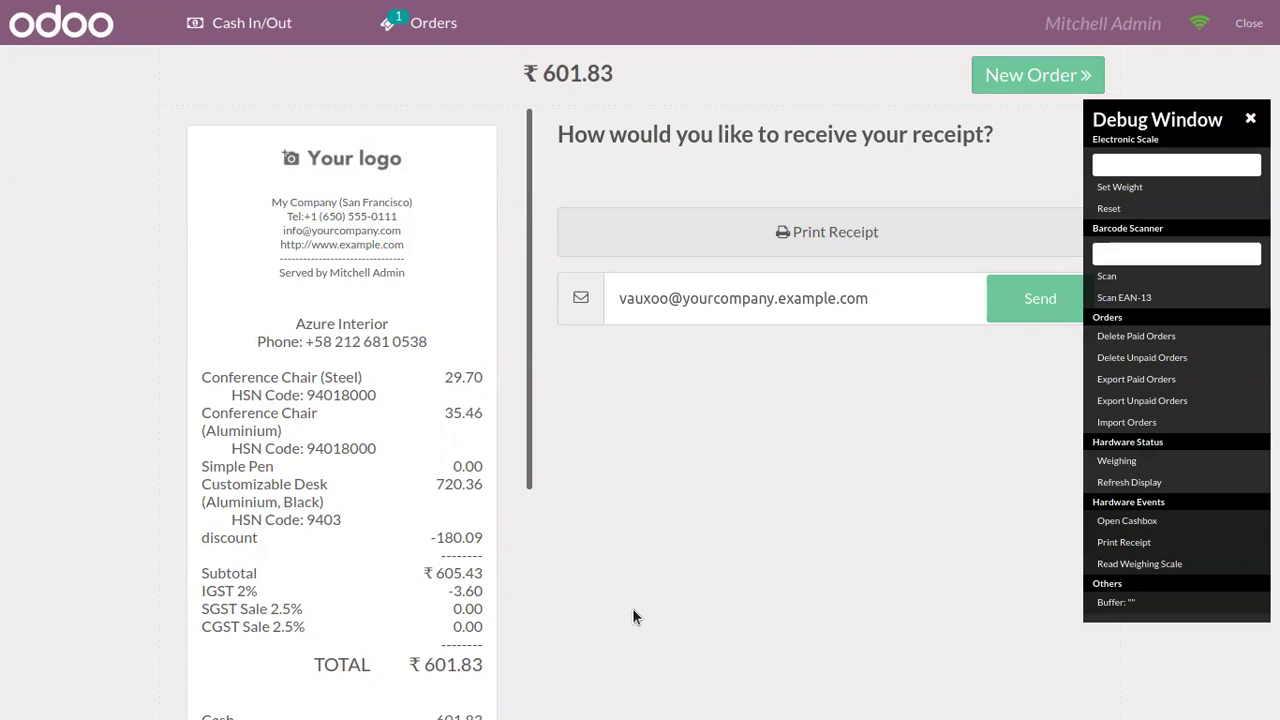